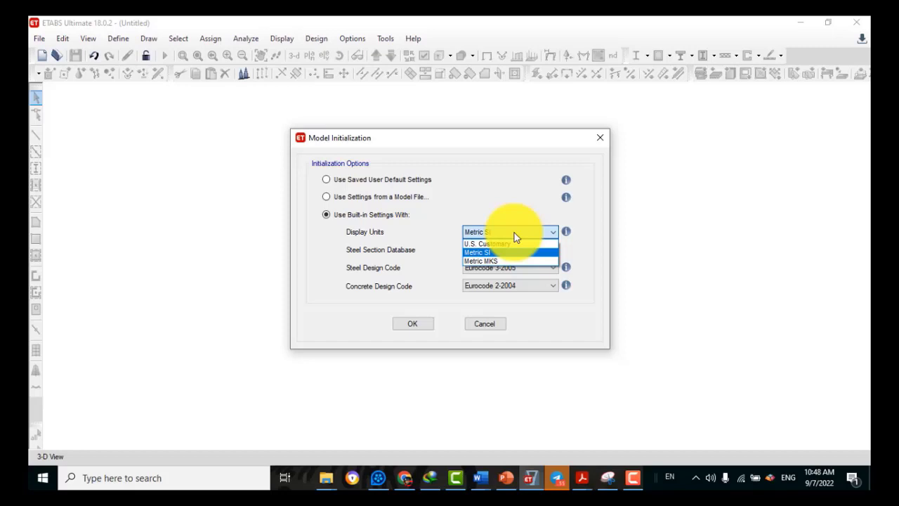
Step: Initialize the model with built-in settings: Metric SI units, Euro steel sections, Eurocode 3-2005 steel design and Eurocode 2-2004 concrete design
click(482, 255)
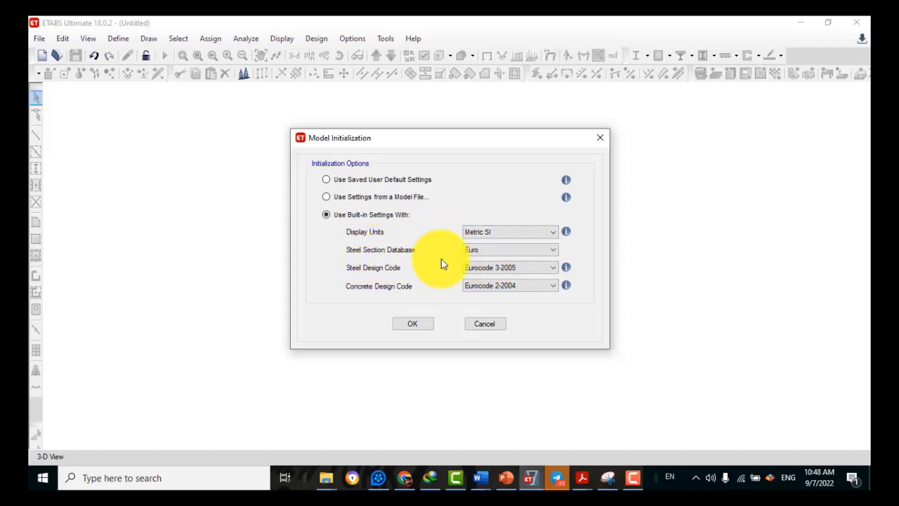
click(491, 252)
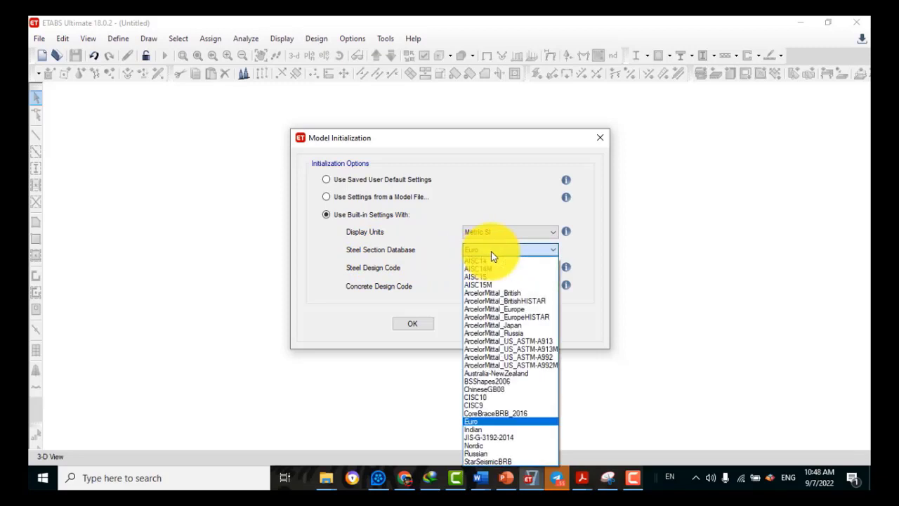
click(479, 252)
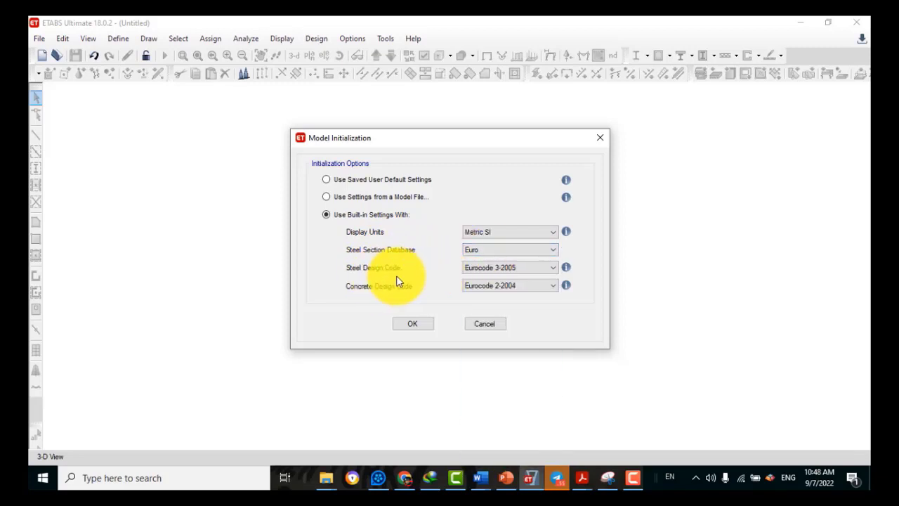
click(517, 268)
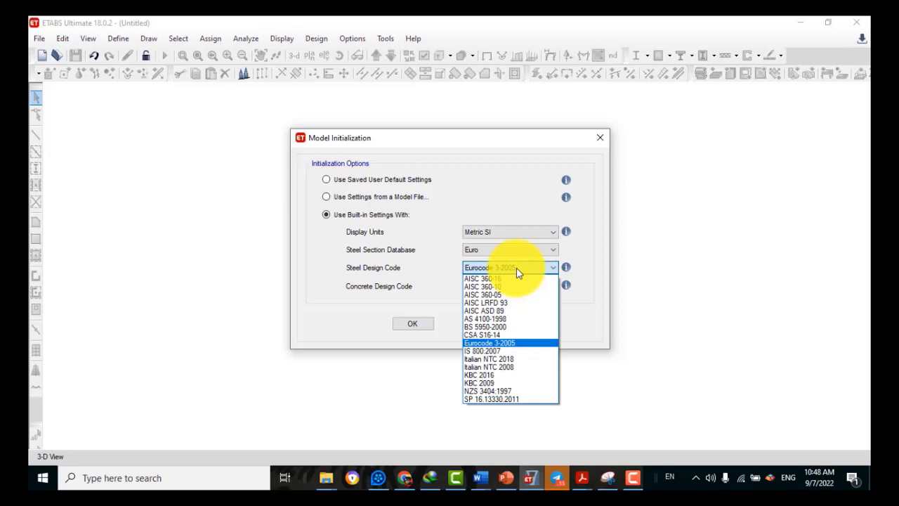
click(516, 268)
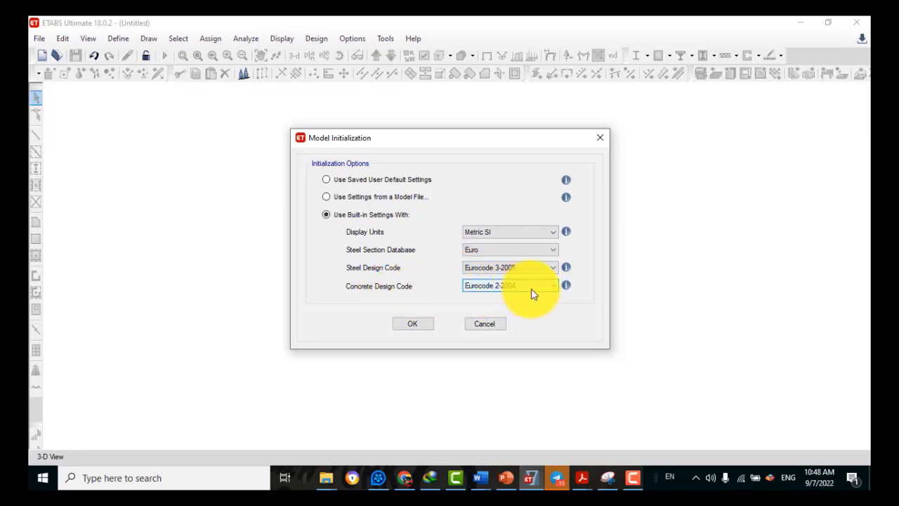
click(422, 325)
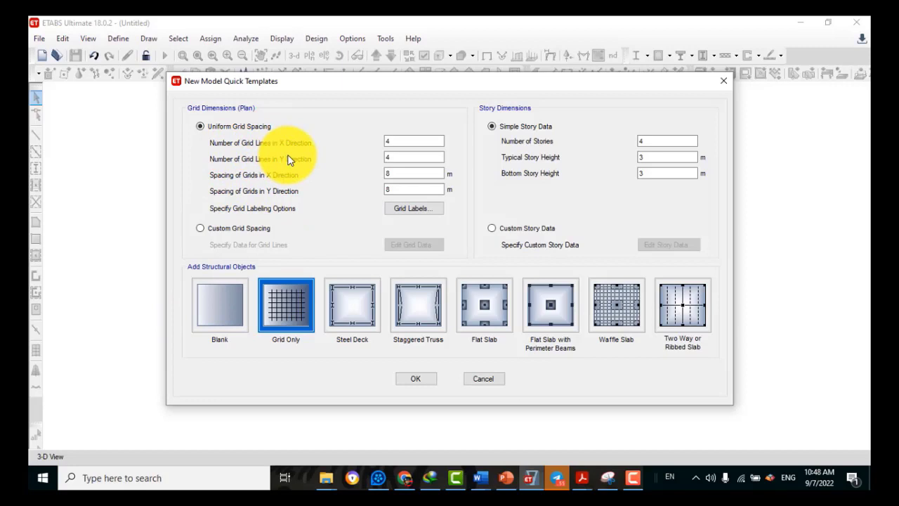
Step: Set the uniform grid to 10 lines in X and 6 lines in Y, with 8 m spacing both ways
double_click(401, 142)
text(10)
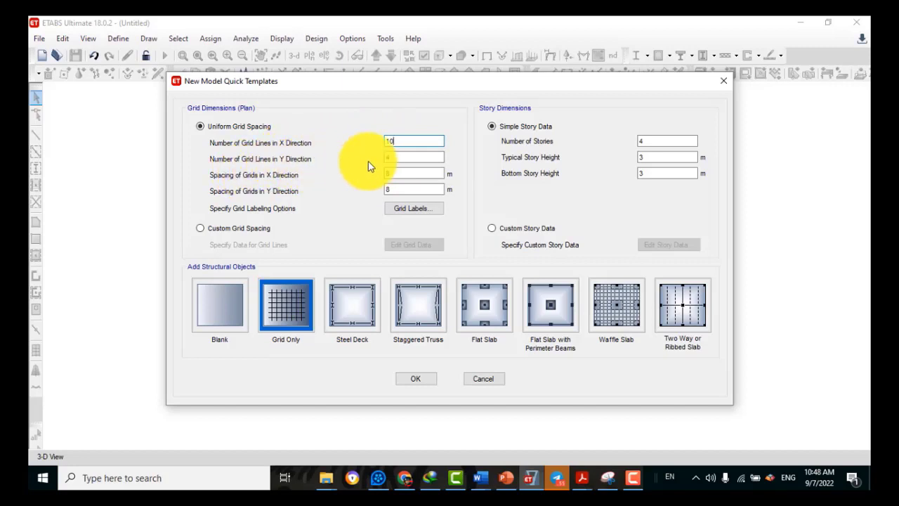
double_click(398, 157)
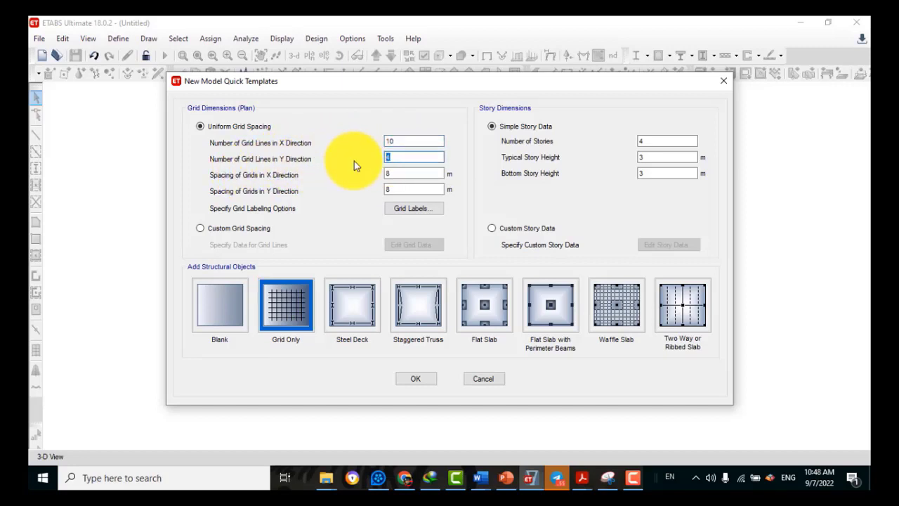
text(6)
double_click(395, 173)
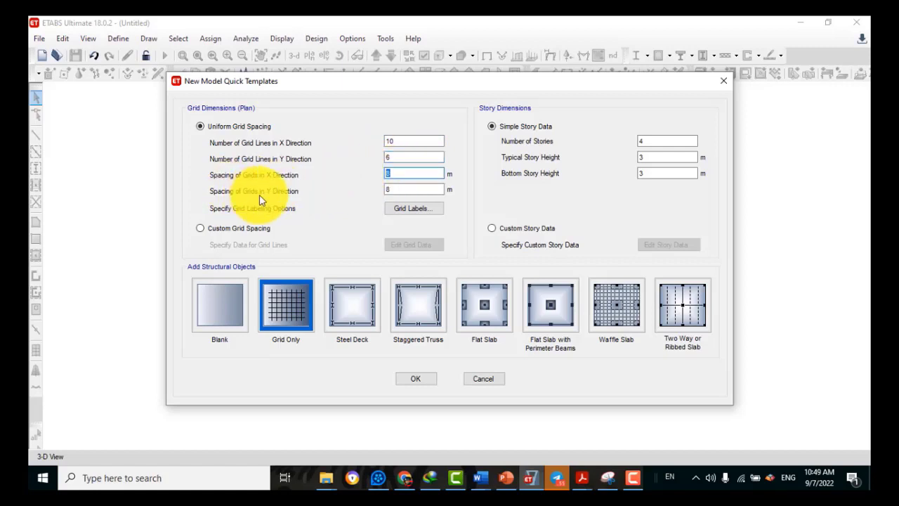
click(395, 191)
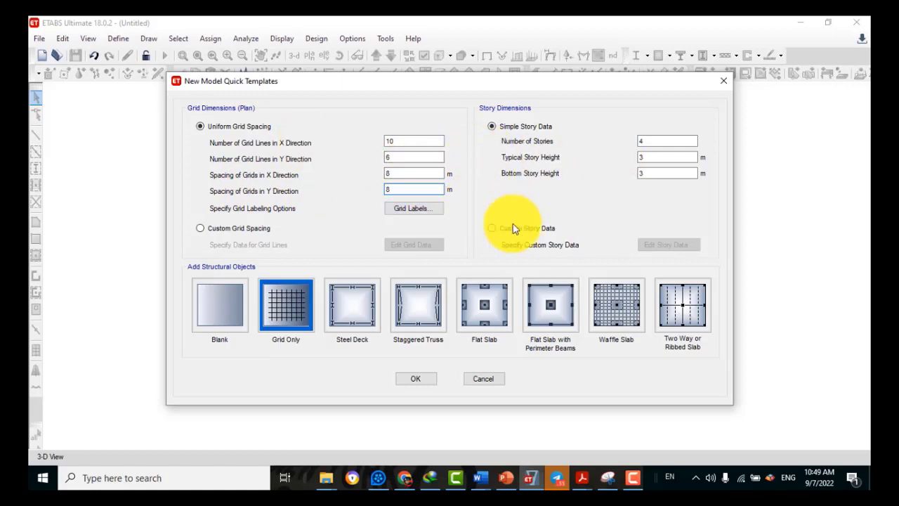
Step: Create the grid-only model with 4 stories, a 3.23 m typical story height and a 2.5 m bottom story height
double_click(641, 172)
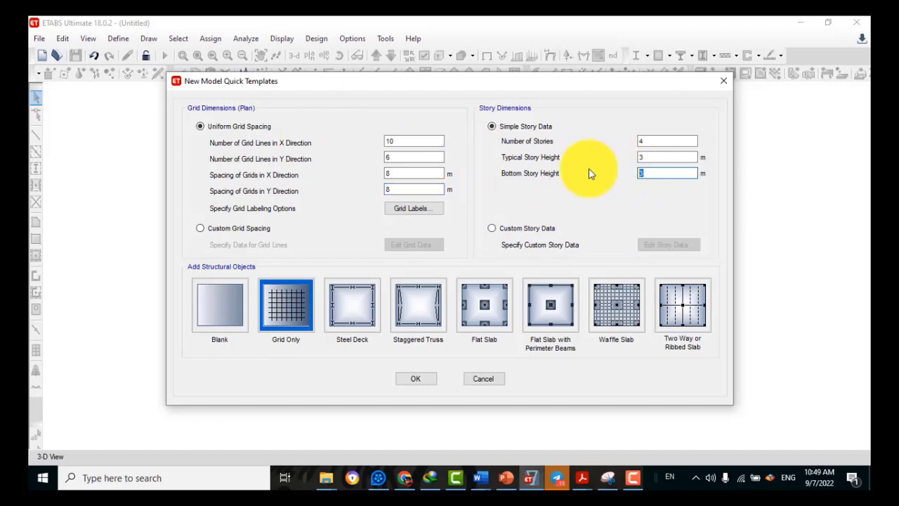
text(2.5)
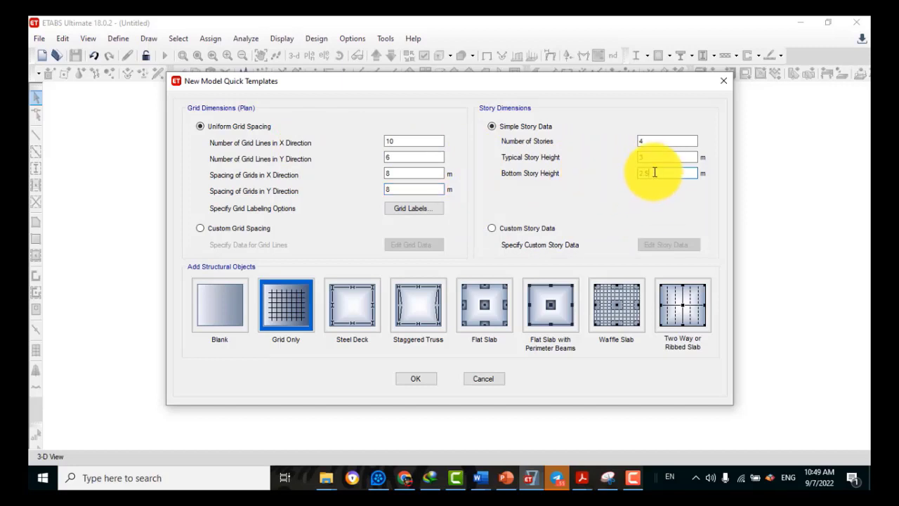
double_click(659, 156)
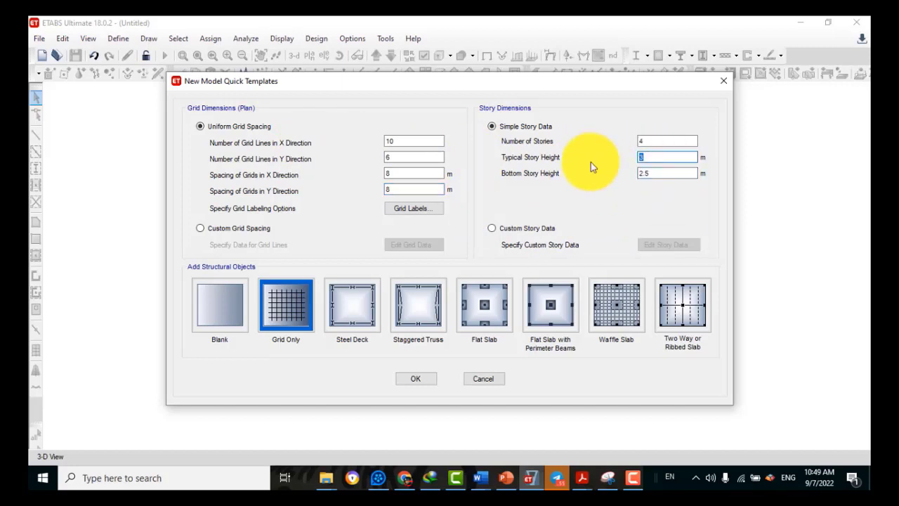
text(3.25)
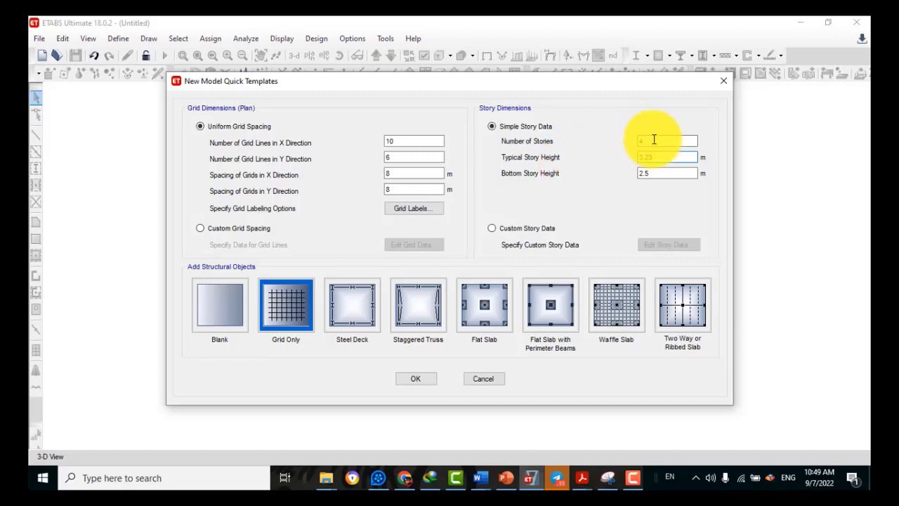
double_click(654, 139)
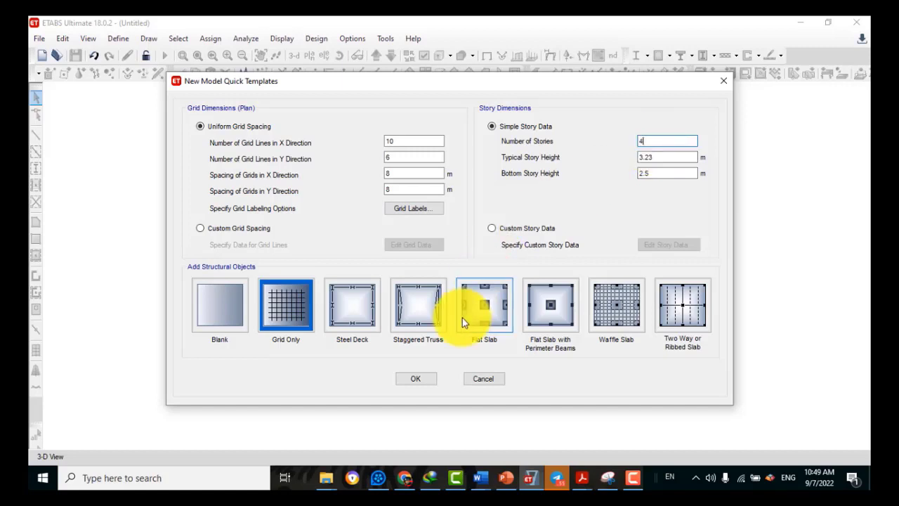
click(422, 383)
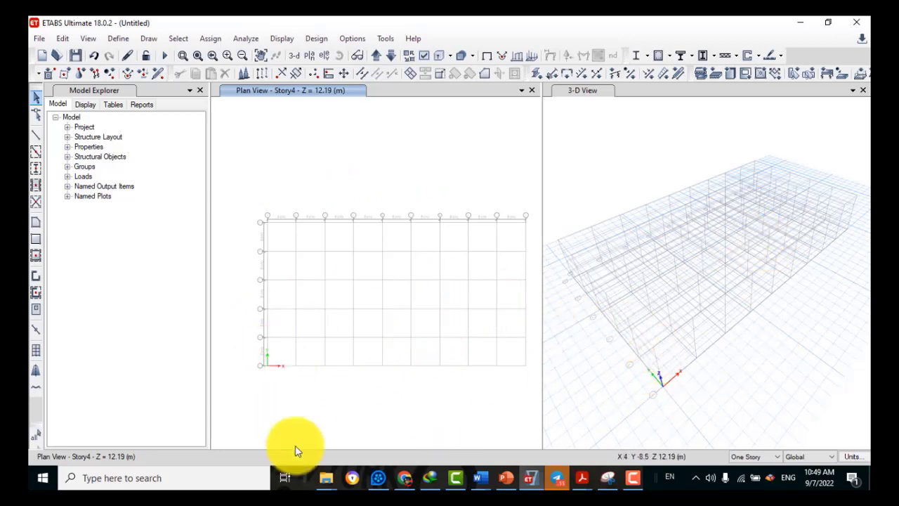
Step: Open the story data from the grid system settings and set the Base elevation to -2.5 m
right_click(275, 170)
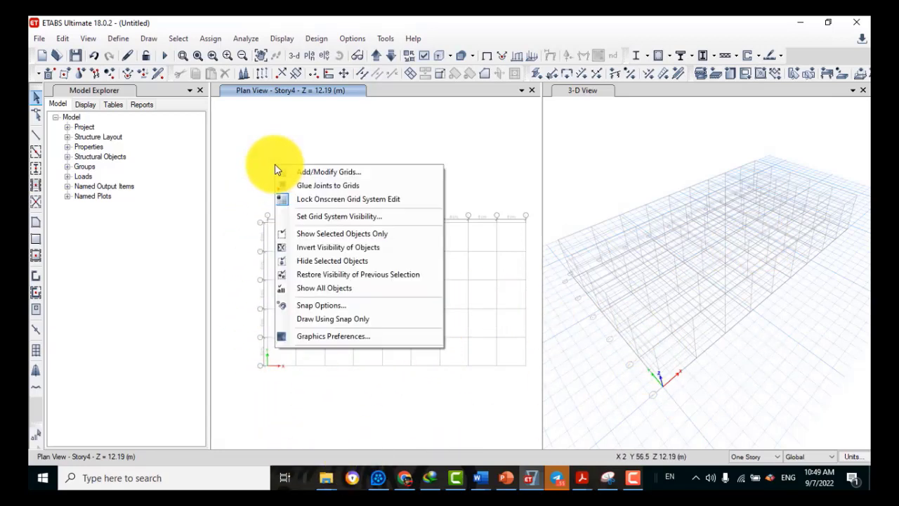
click(320, 173)
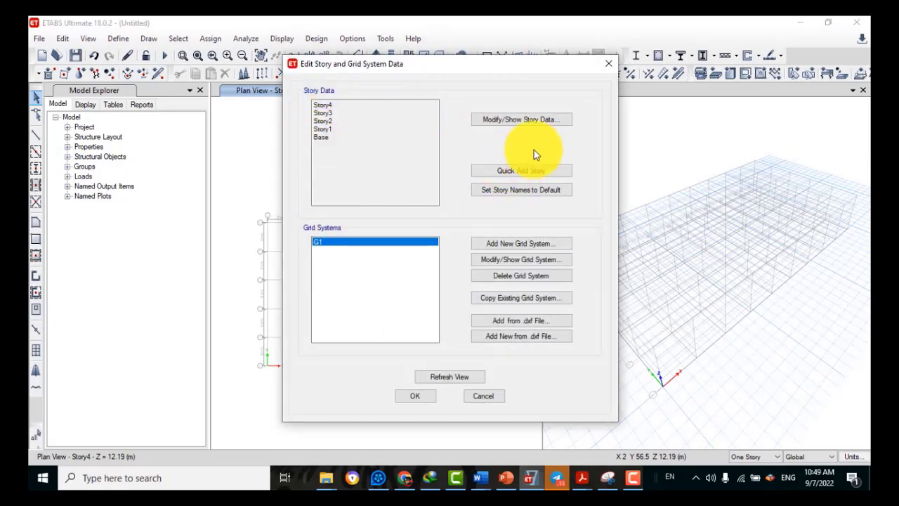
click(511, 119)
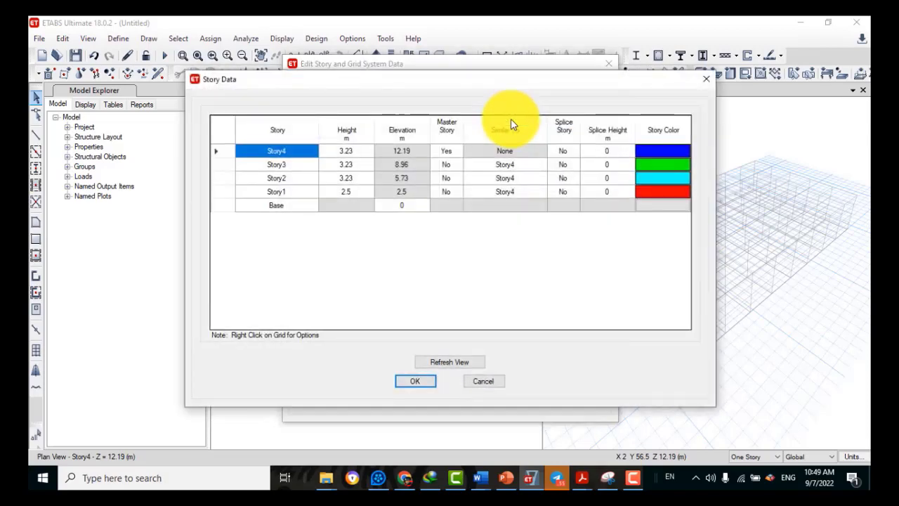
double_click(387, 211)
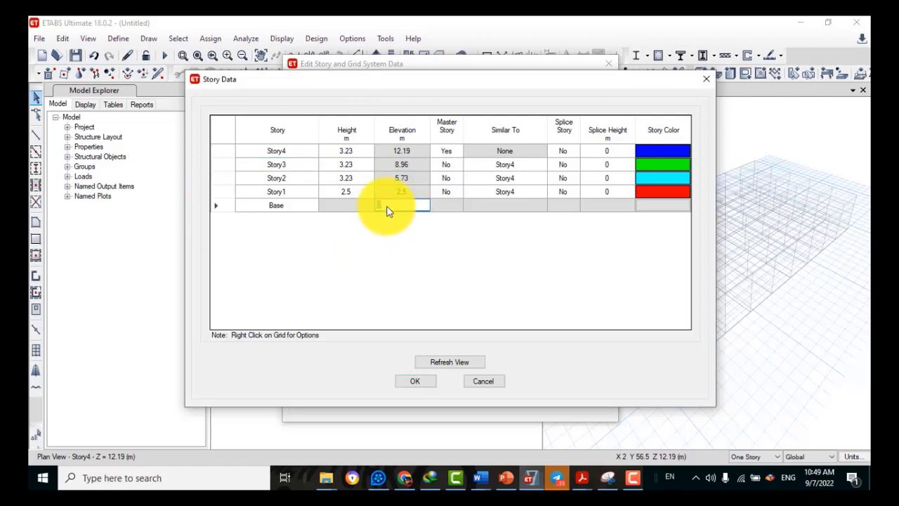
text(-2.5)
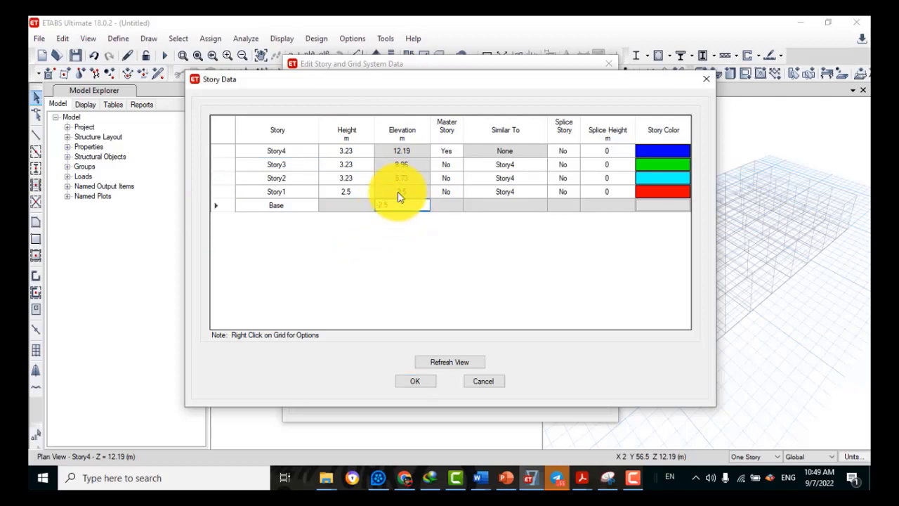
click(354, 189)
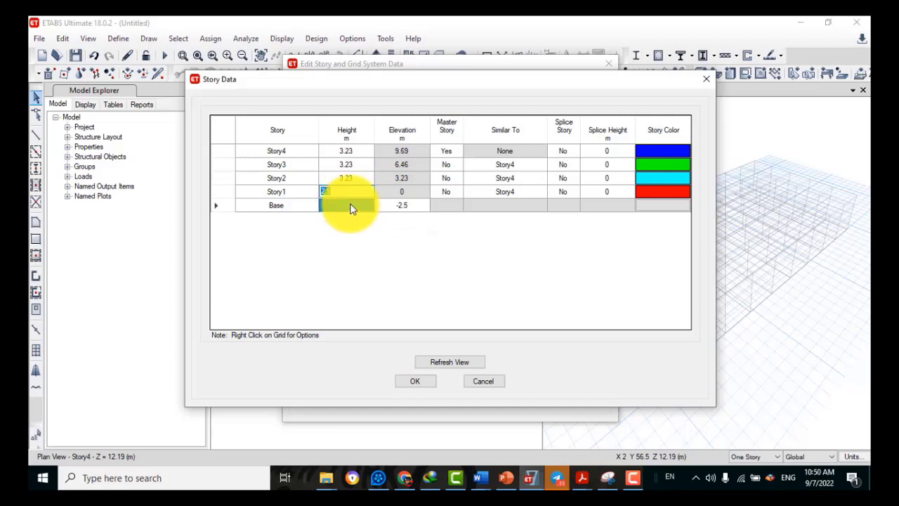
click(350, 204)
Step: Rename Story1 as Ground Floor and Story2 as First Floor in the story data
click(279, 193)
click(281, 194)
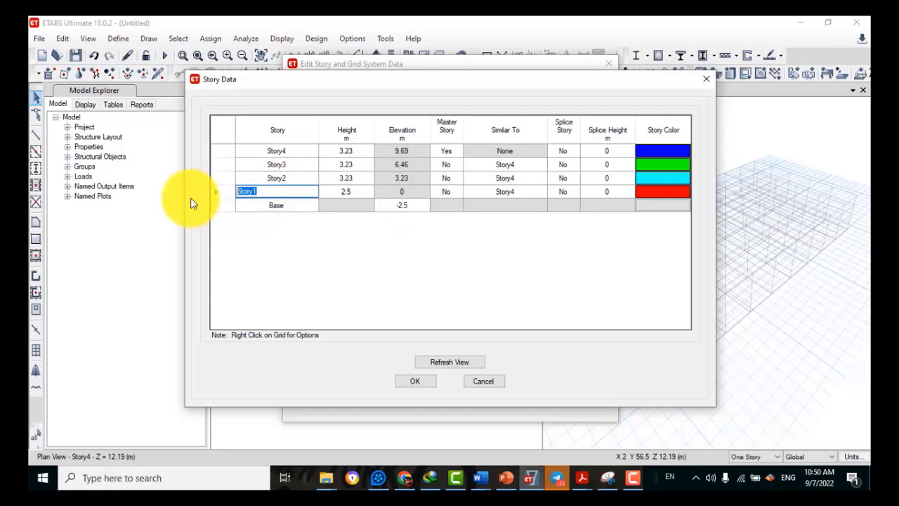
text(Ground Floor)
click(290, 244)
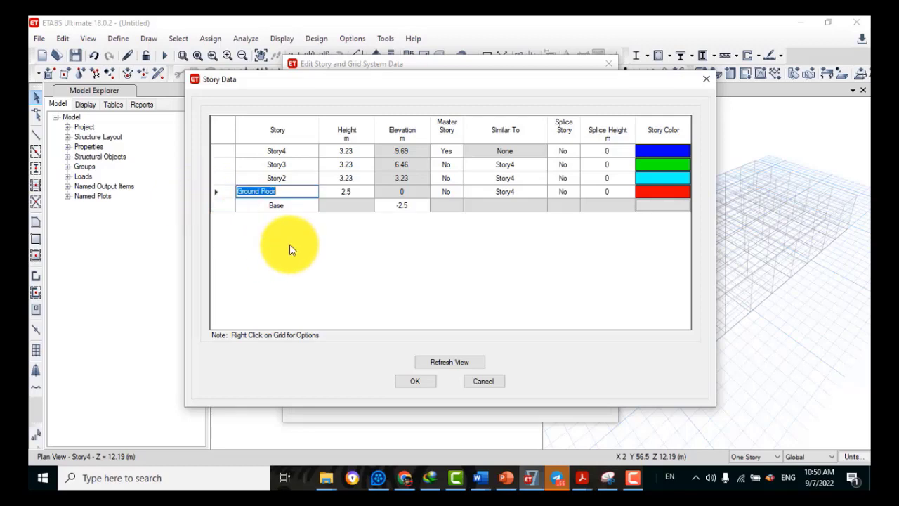
double_click(293, 180)
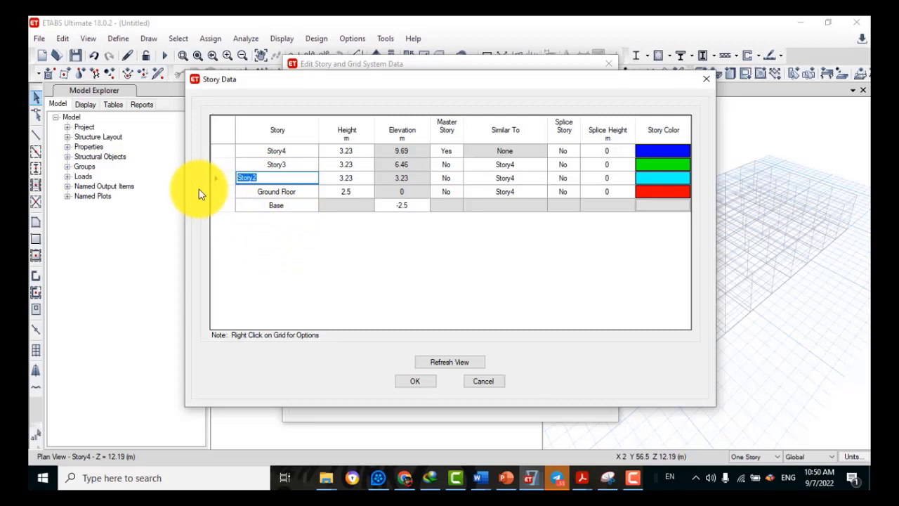
text(First Flo)
Step: Rename Story3 as Second Floor and Story4 as Third Floor
double_click(287, 164)
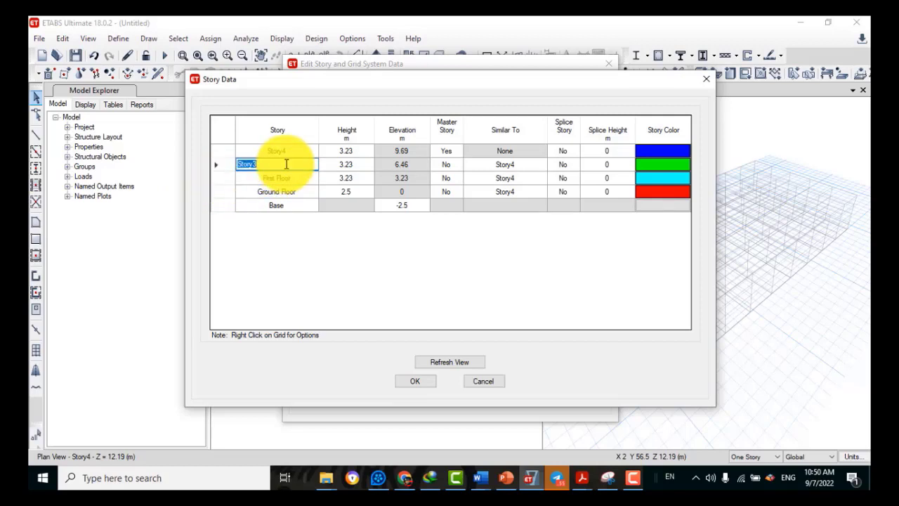
text(2)
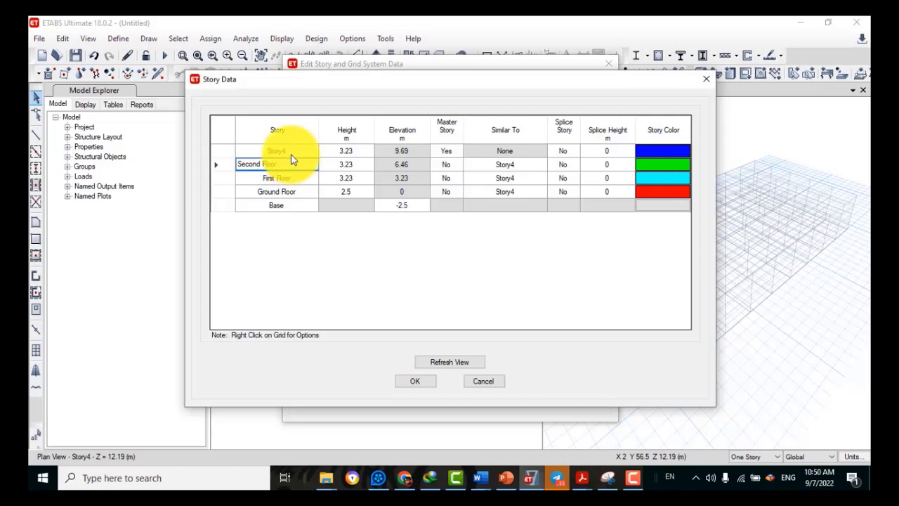
click(290, 151)
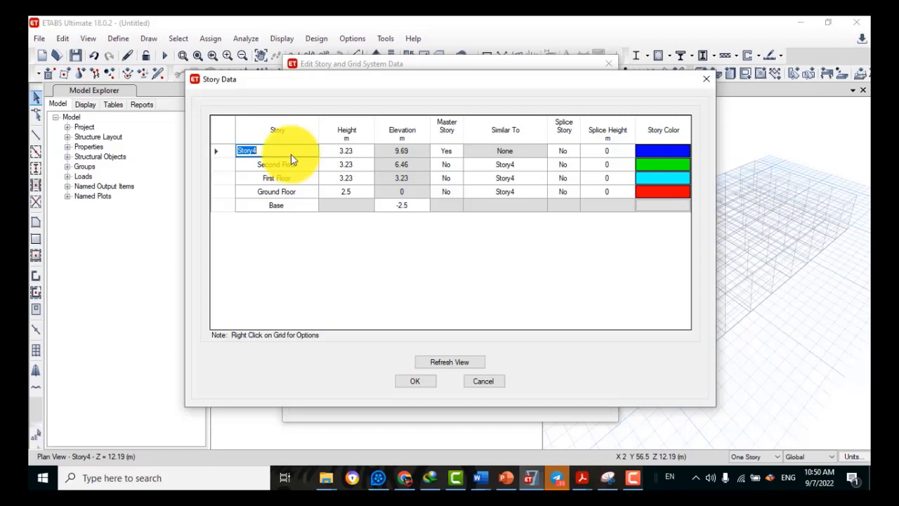
text(Third Floor)
key(Return)
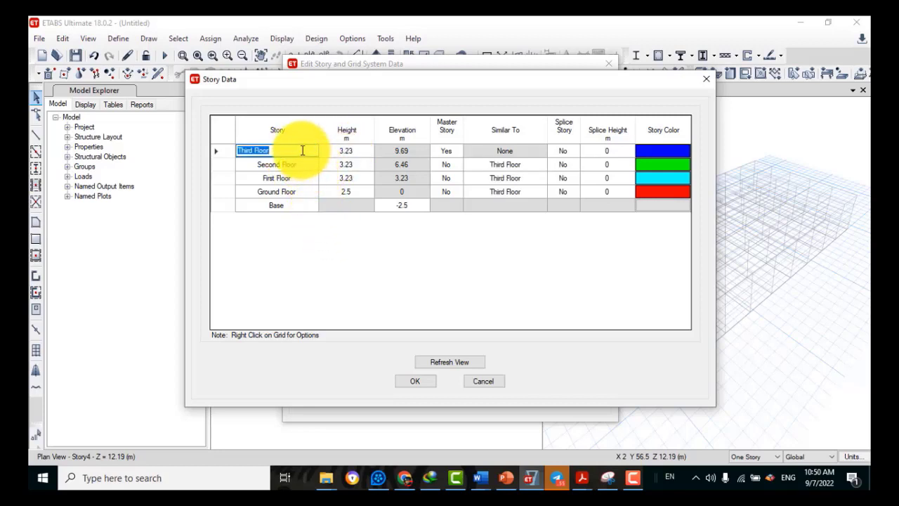
Step: Add one 3.23 m high story above Third Floor, replicated from Third Floor and keeping the existing story heights
right_click(305, 151)
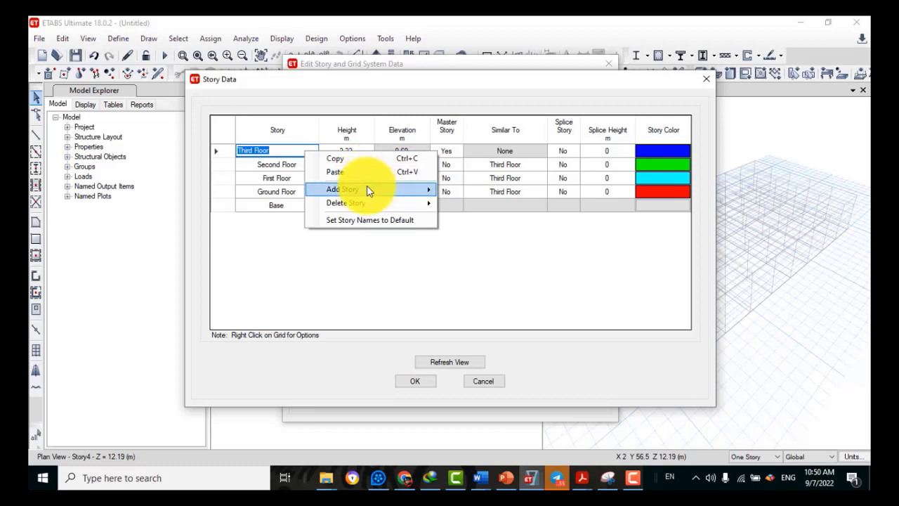
mouse_move(372, 192)
click(483, 190)
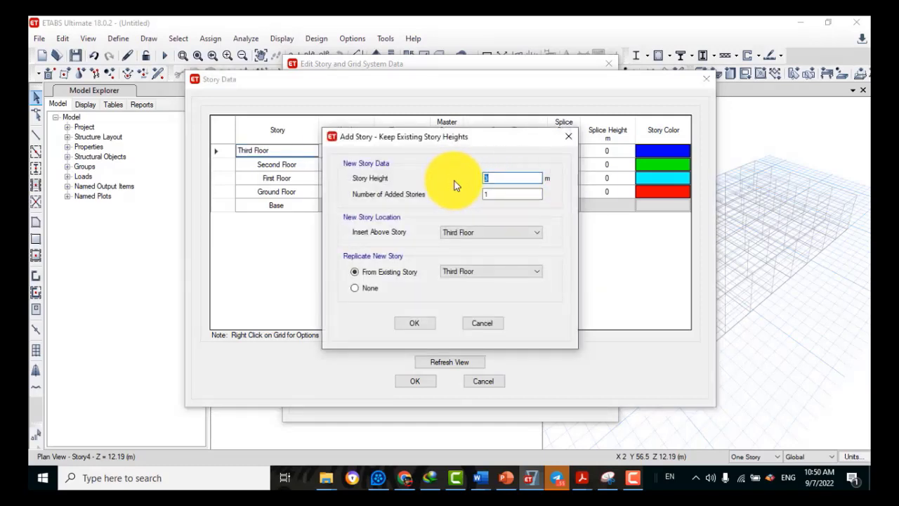
text(3.23)
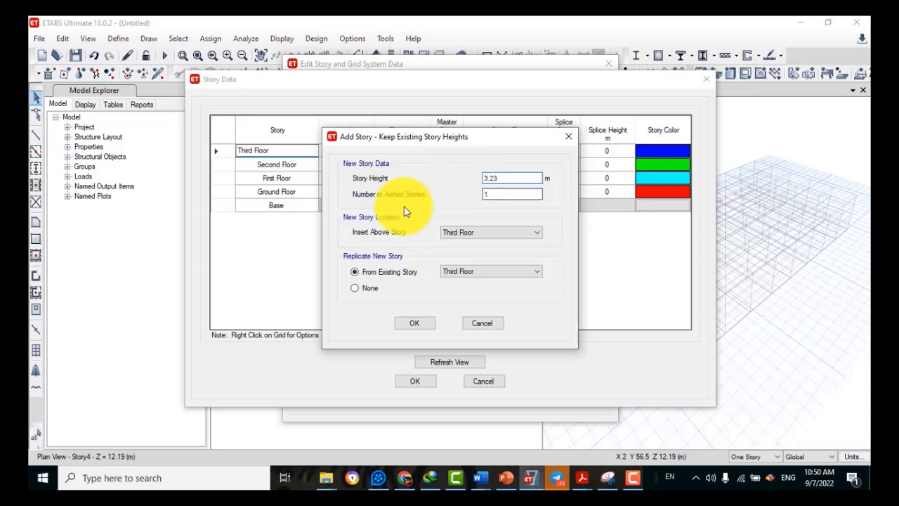
click(503, 194)
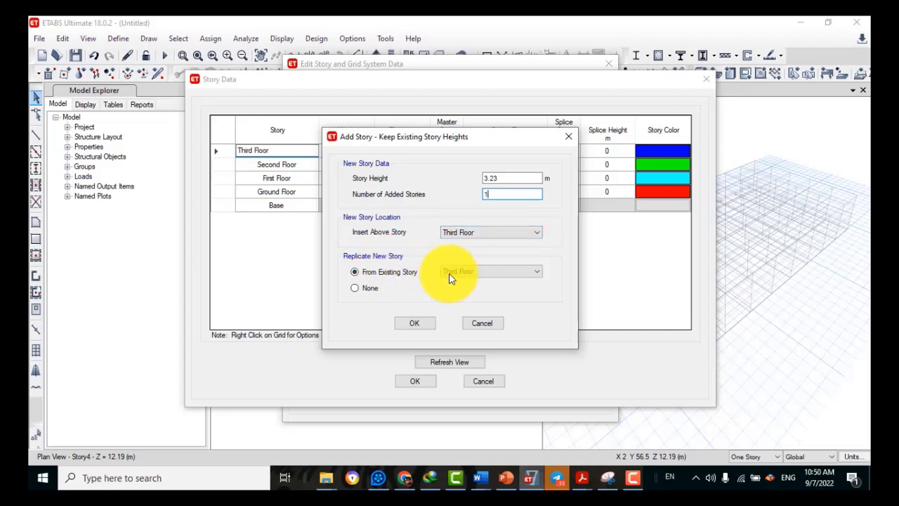
click(414, 324)
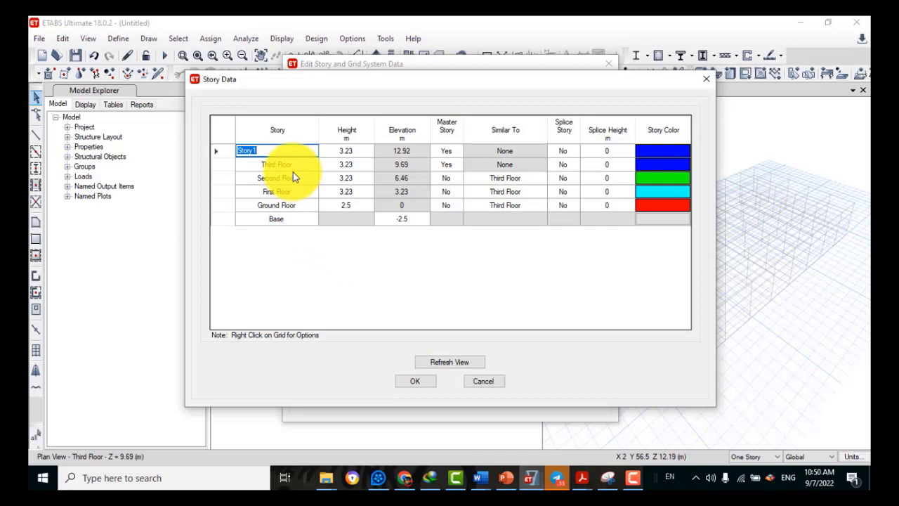
Step: Rename the newly added top story as Roof
text(Roof)
key(Return)
click(305, 160)
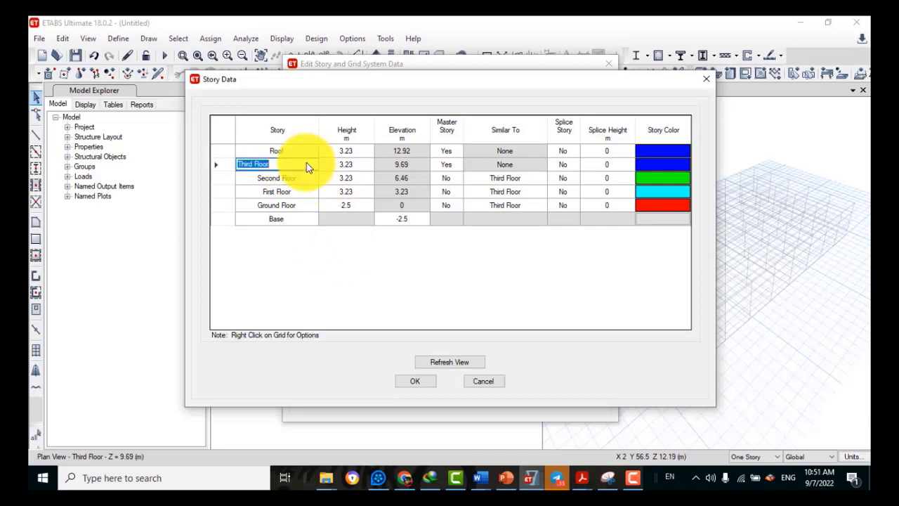
Step: Refresh the view with the edited story data and accept the story definitions
click(427, 153)
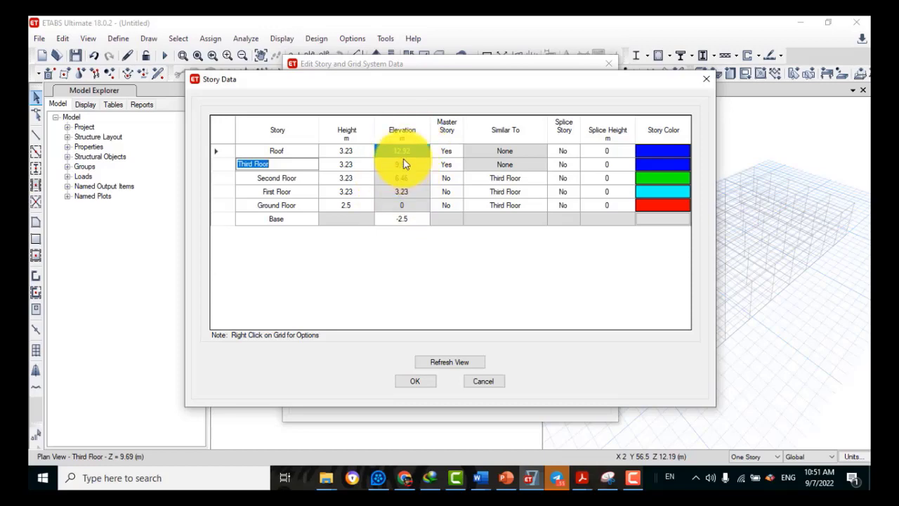
click(452, 363)
click(419, 382)
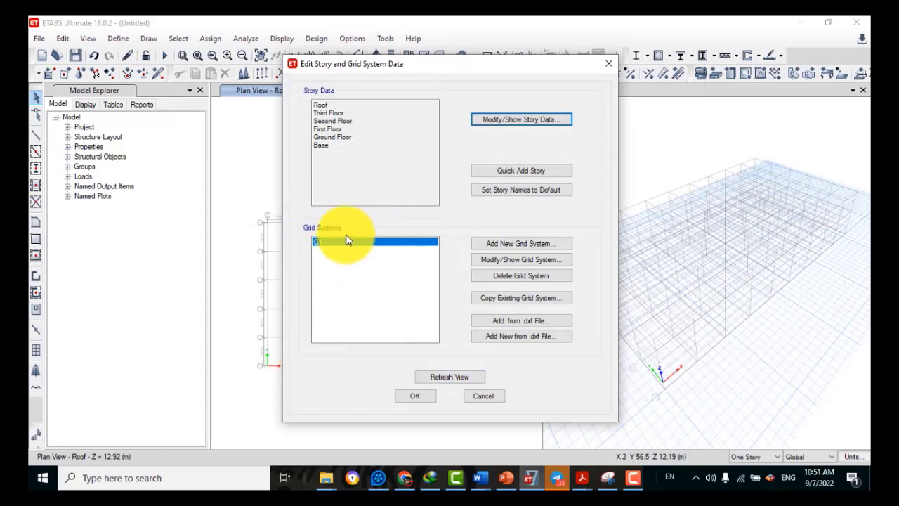
Step: Open grid system G1 for modification and display its grid data as spacing
click(532, 260)
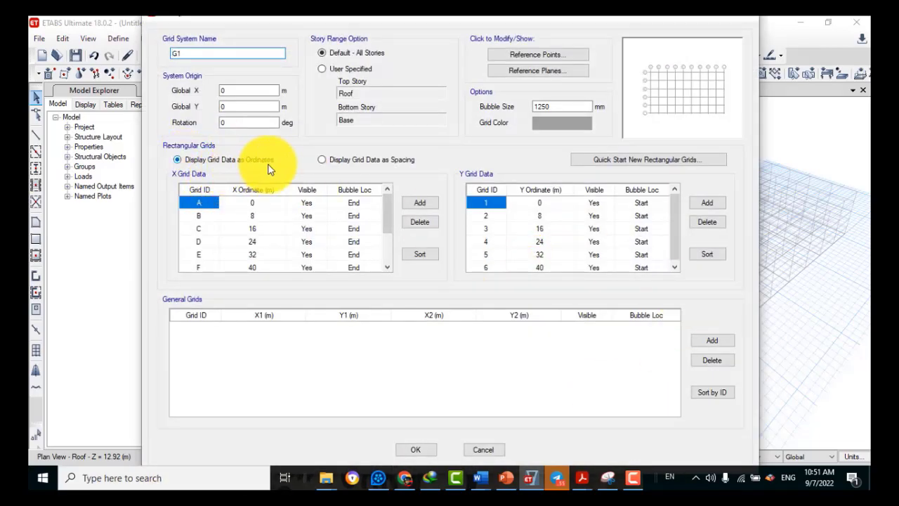
click(330, 164)
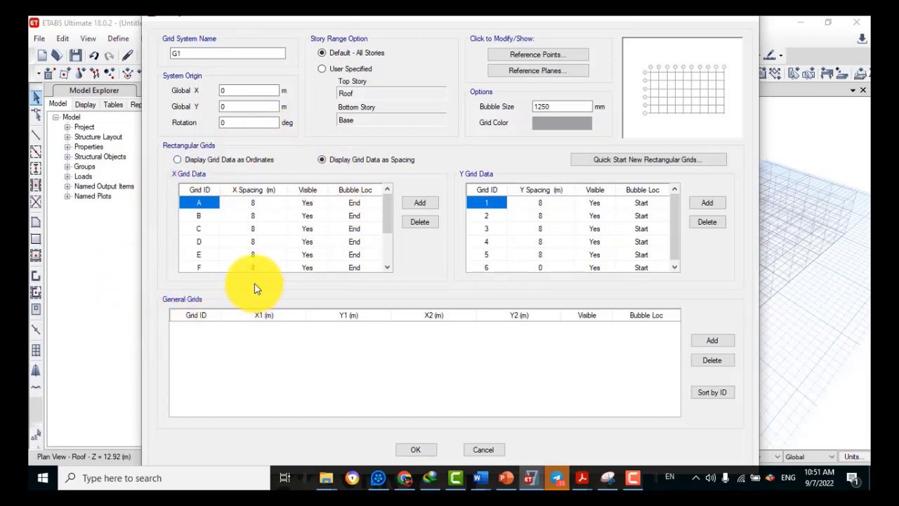
click(272, 204)
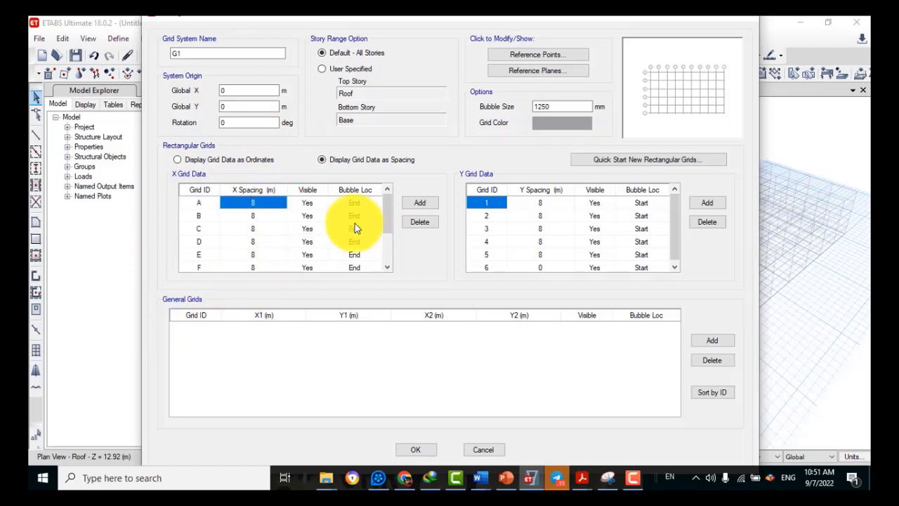
Step: Switch to the PowerPoint presentation, check the grid spacing table on the 1st and 2nd Floor slide, and return to ETABS
click(508, 477)
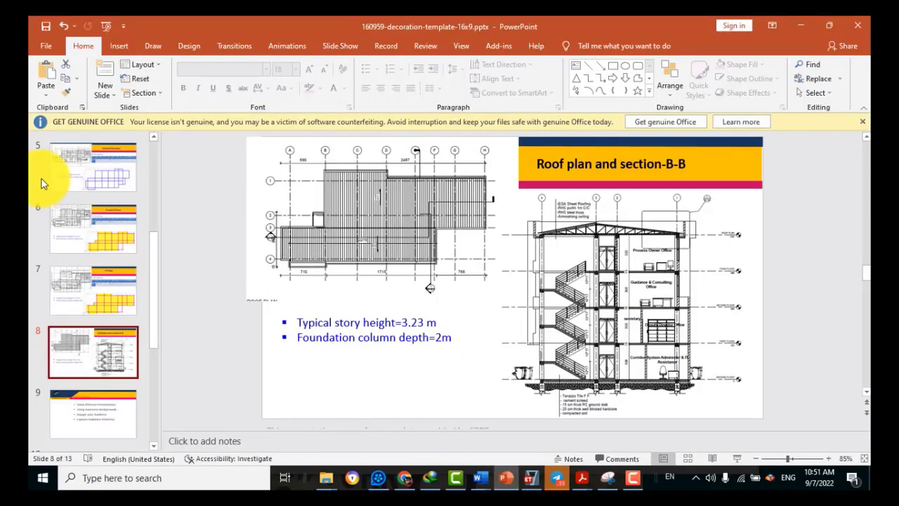
click(97, 227)
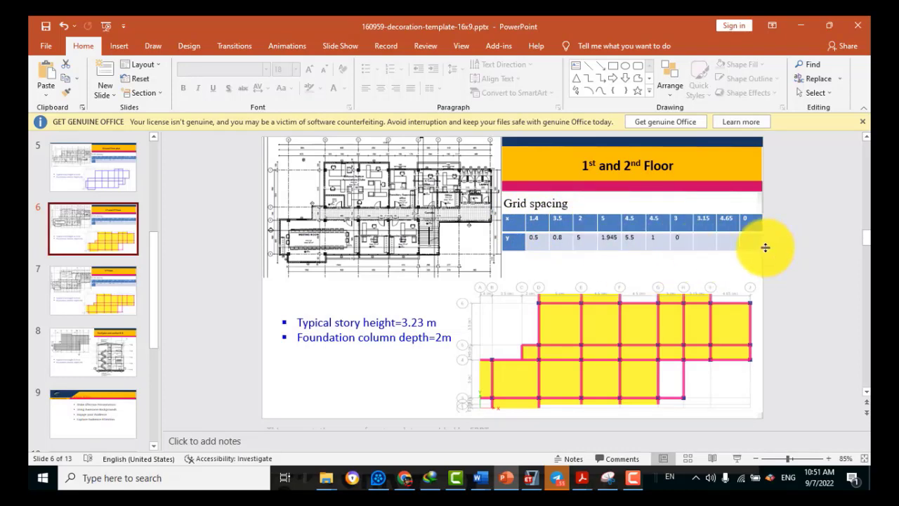
click(532, 484)
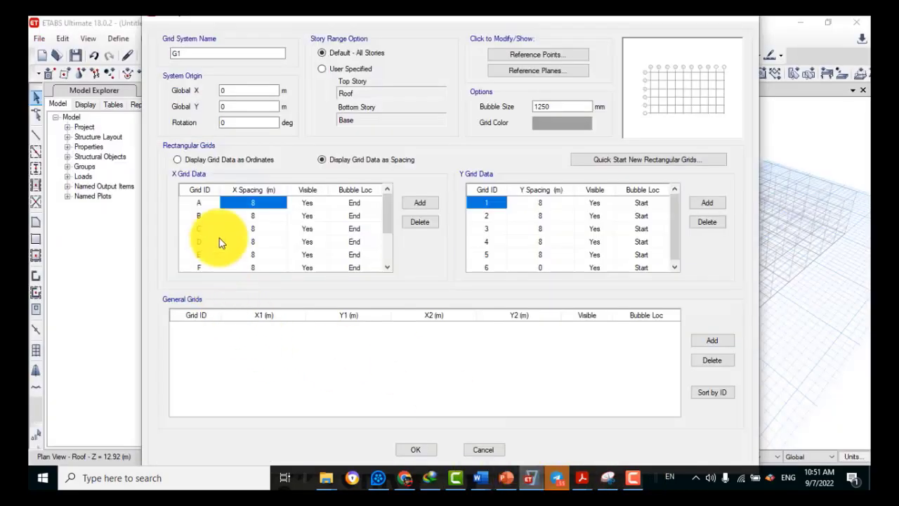
Step: Set the X spacings of grid lines A to D to 1.4, 3.5, 2 and 5 m
text(1.4)
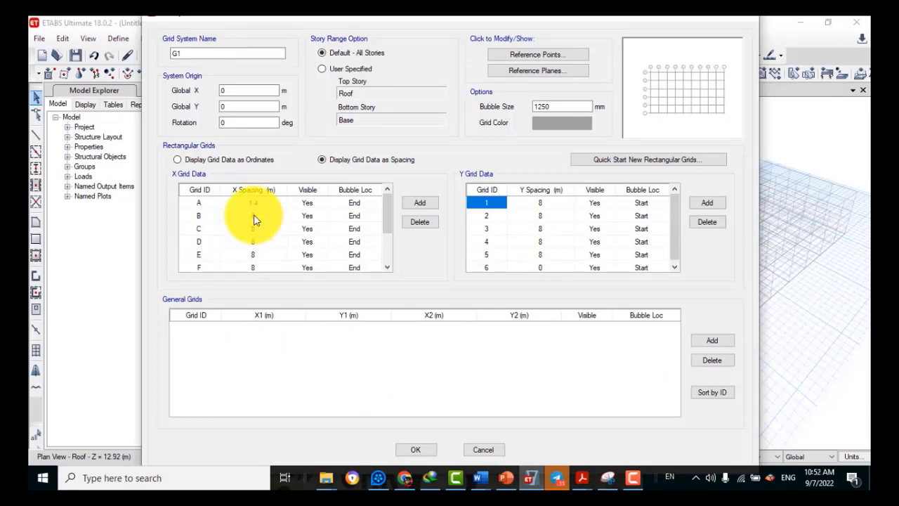
click(253, 215)
click(254, 215)
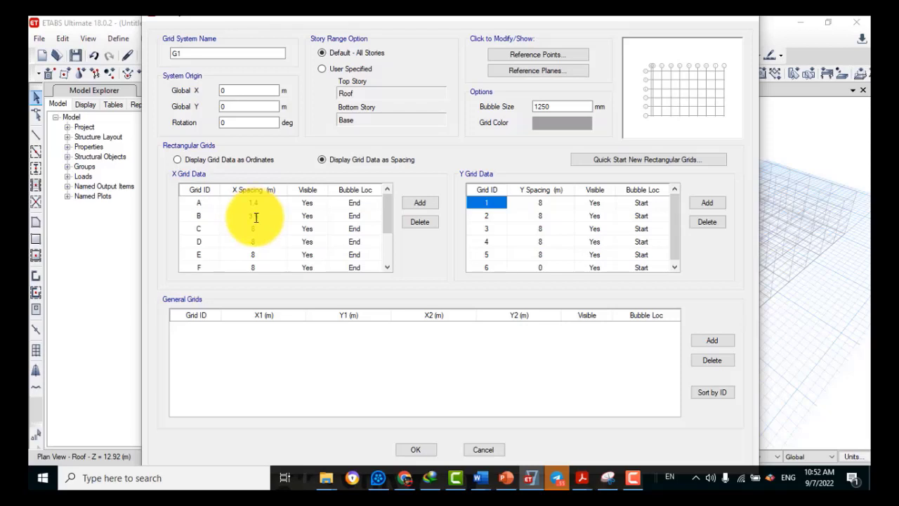
text(3.5)
click(255, 229)
click(255, 230)
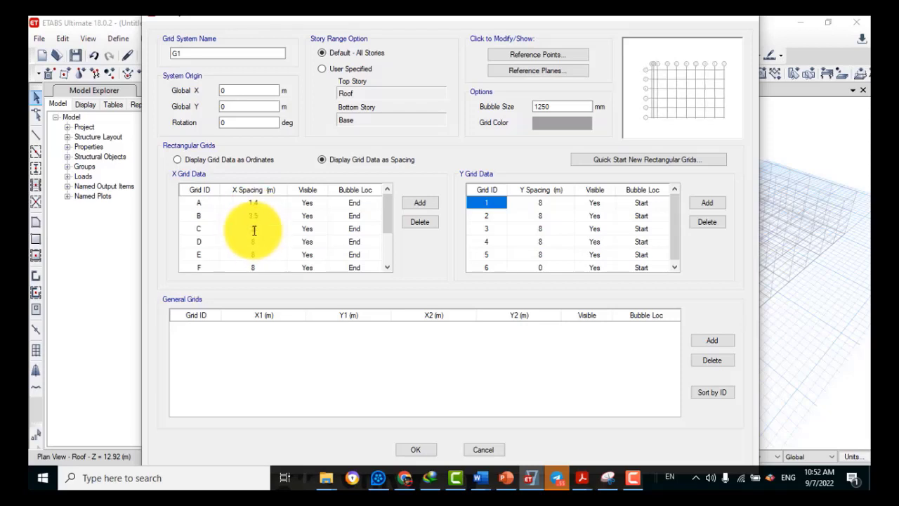
text(2)
click(253, 242)
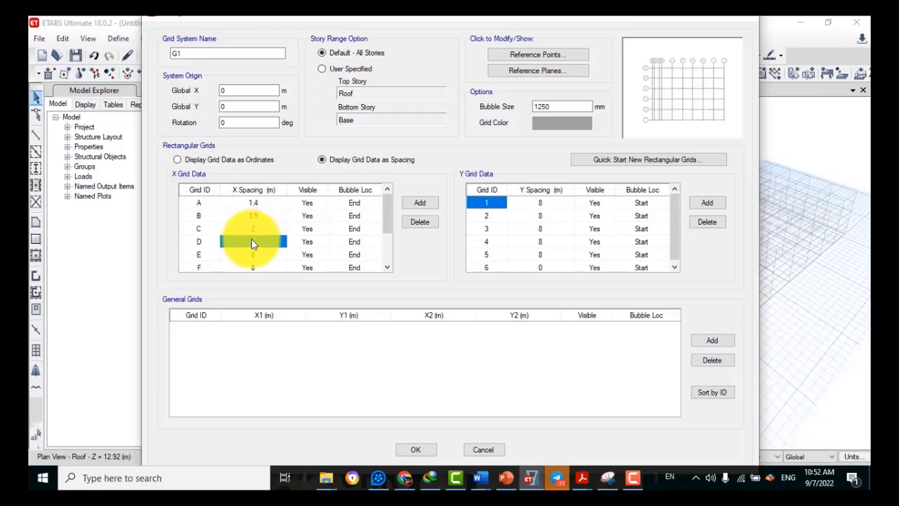
click(253, 243)
text(5)
Step: Set the X spacings of grid lines E and F to 4.5 m and of G to 3 m
click(272, 255)
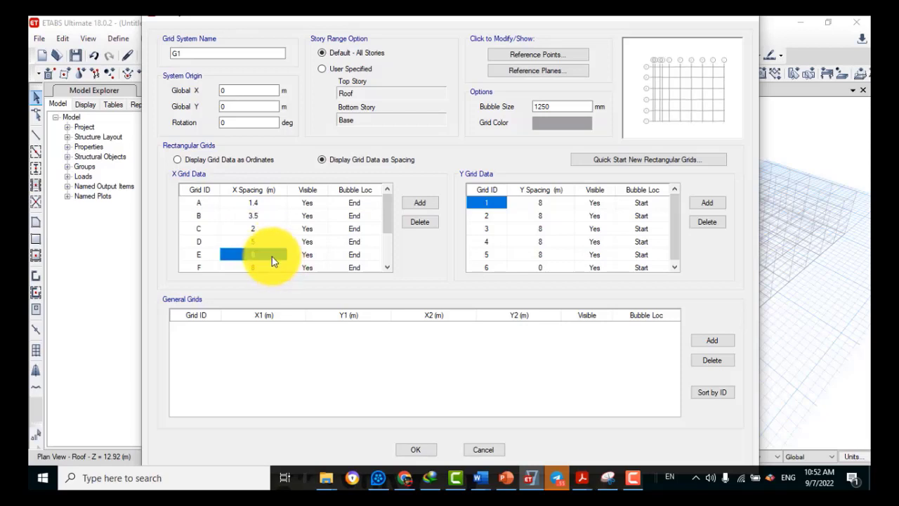
drag(391, 211, 387, 226)
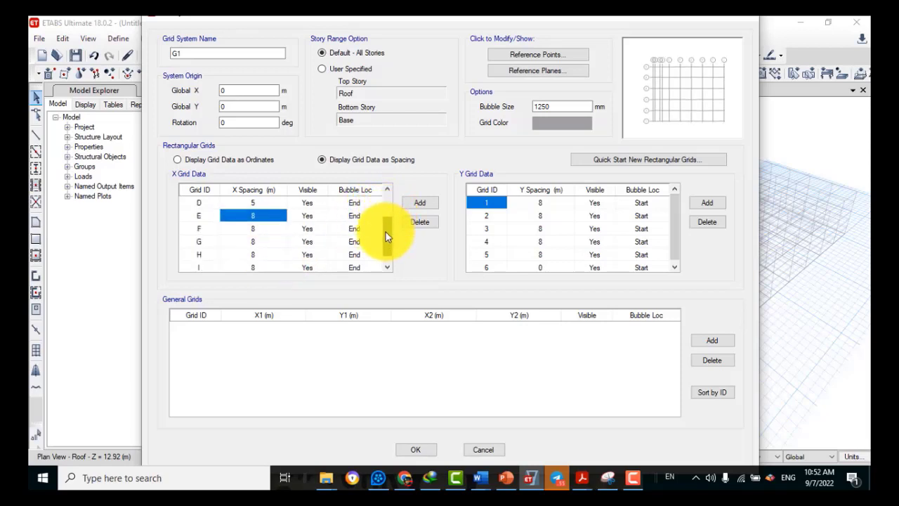
text(4)
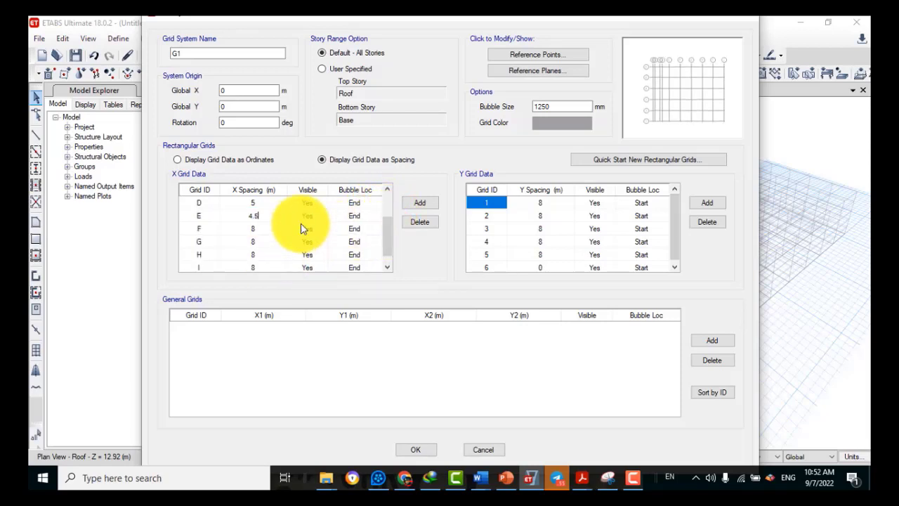
text(.5)
click(272, 230)
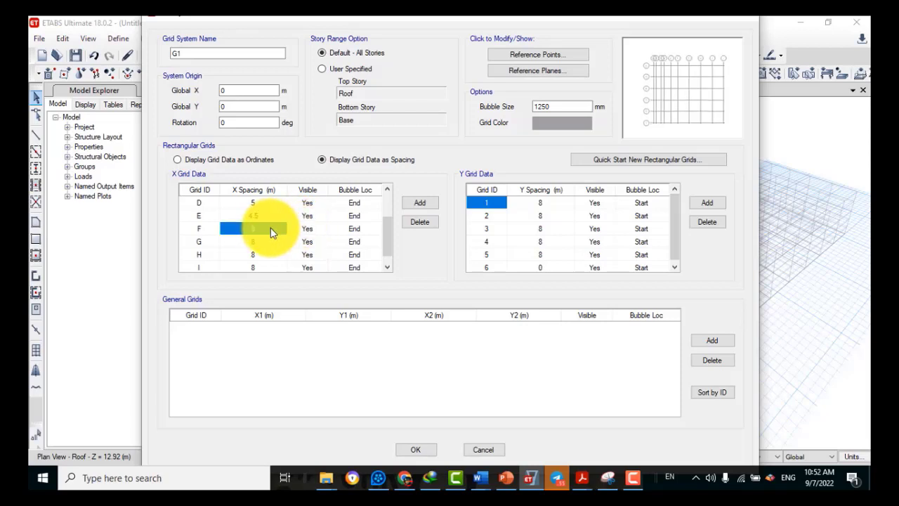
text(4.5)
click(266, 244)
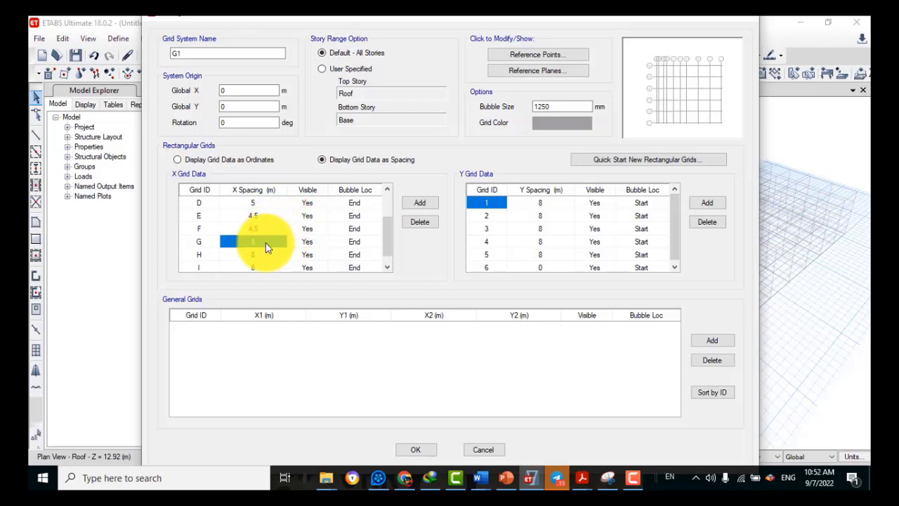
text(3)
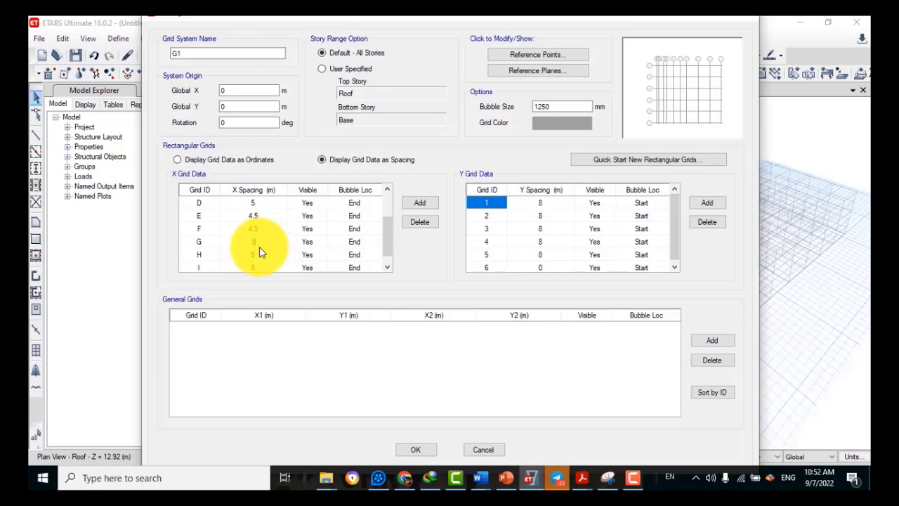
Step: Set the X spacing of grid line H to 3.15 m and of I to 4.65 m
click(259, 254)
text(3.15)
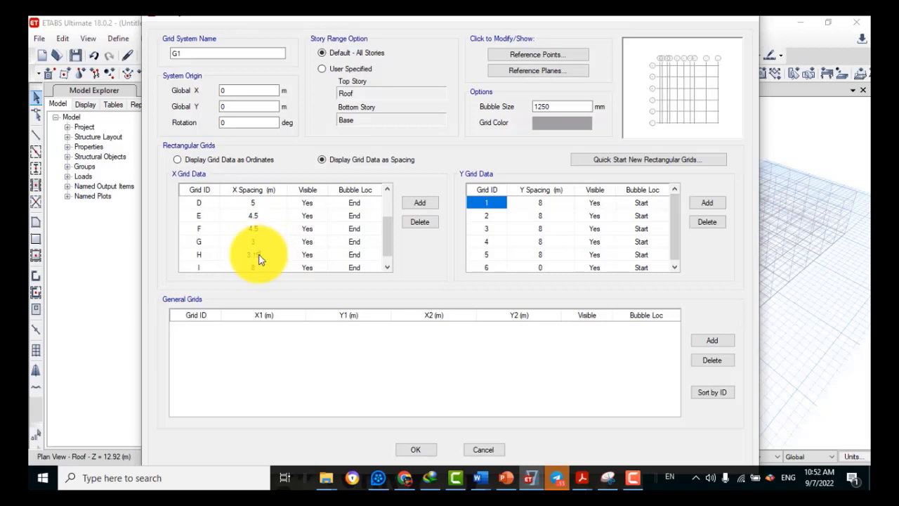
click(263, 266)
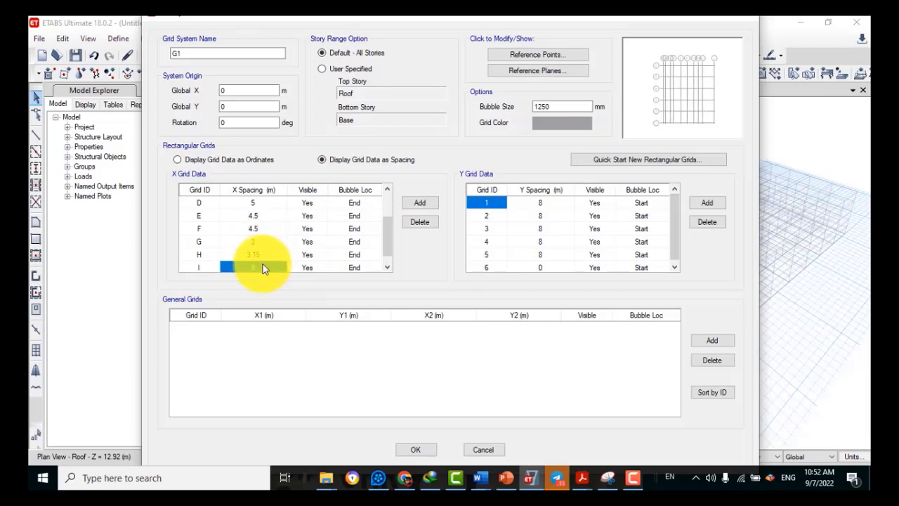
text(4)
key(Return)
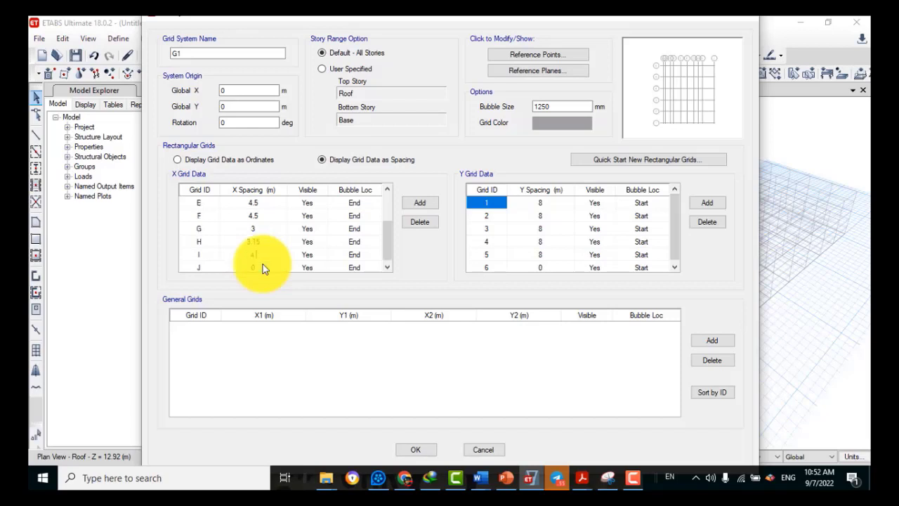
click(262, 267)
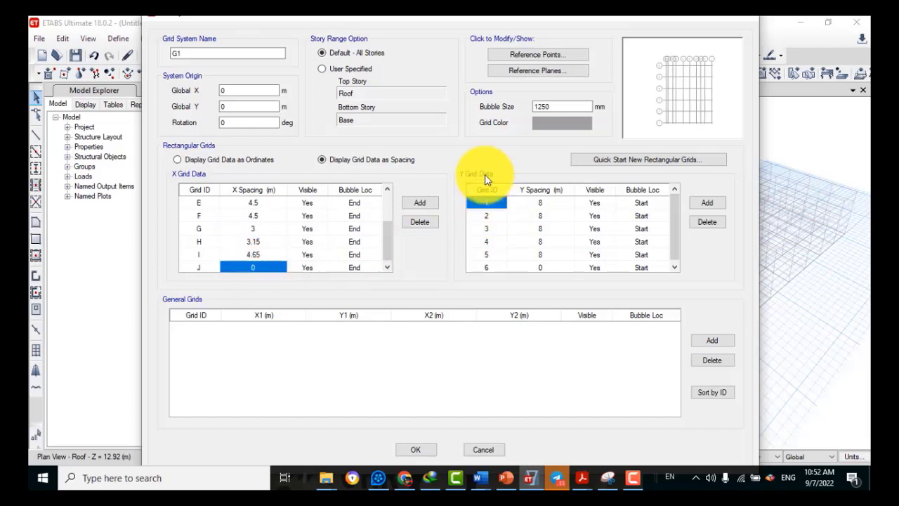
Step: Set the Y spacings of grid lines 1 to 3 to 0.5, 0.8 and 5 m
click(545, 204)
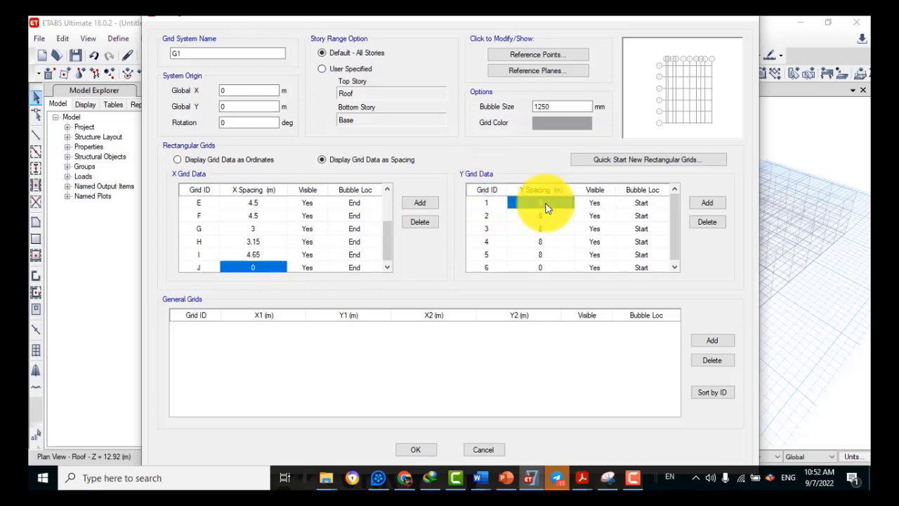
click(546, 205)
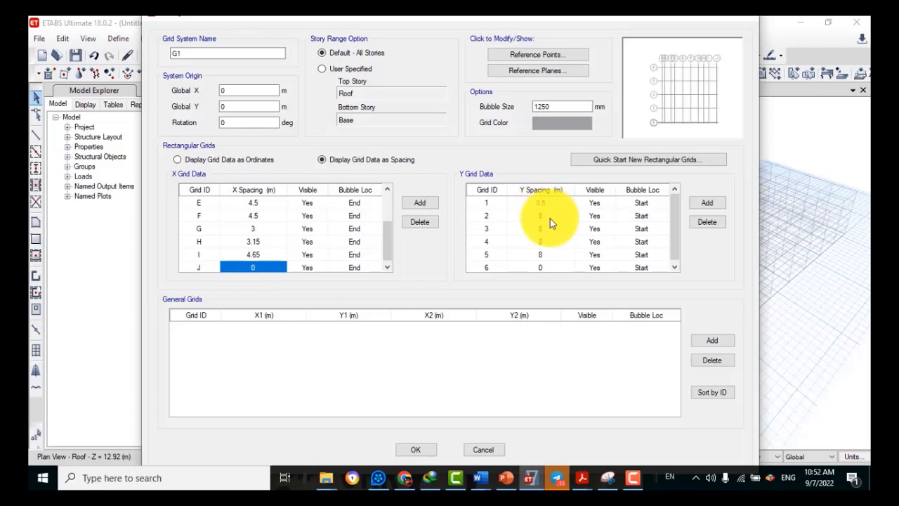
click(550, 219)
click(550, 218)
text(0.5)
click(554, 227)
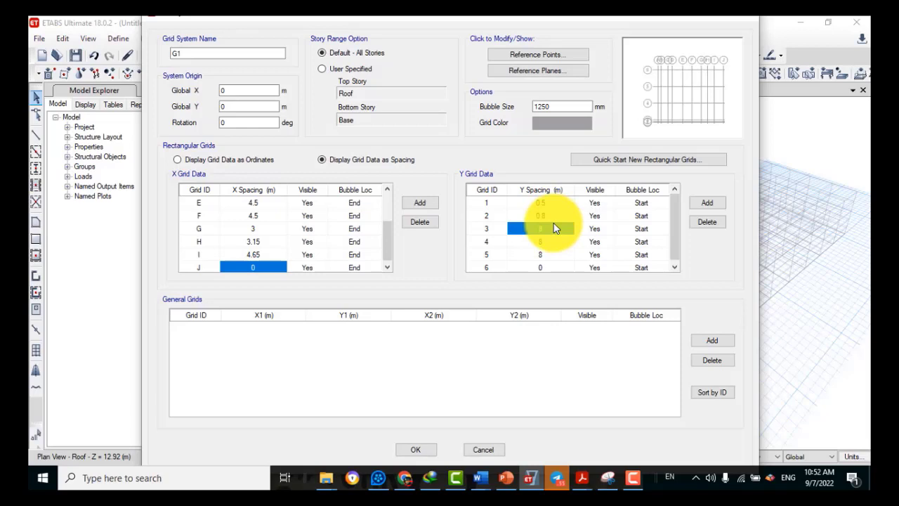
click(553, 228)
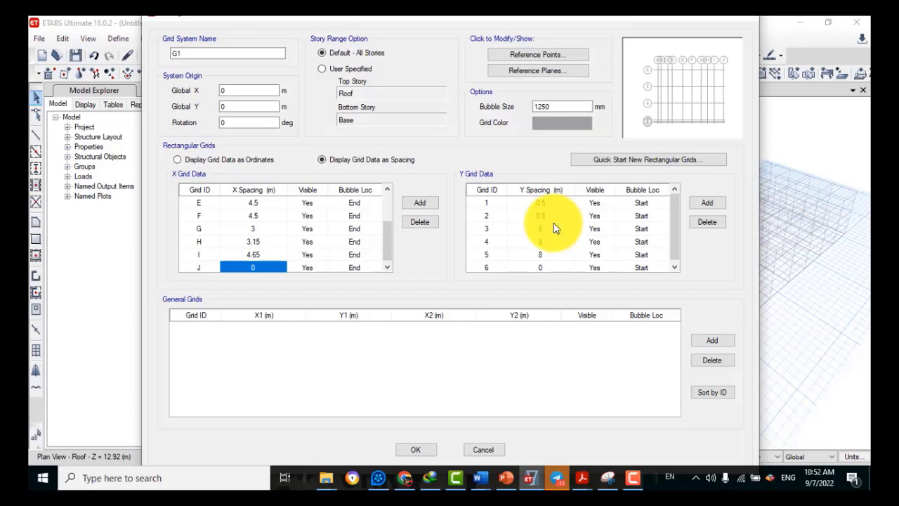
Step: Set the Y spacing of grid line 4 to 1.945 m and of line 5 to 5.5 m
click(550, 241)
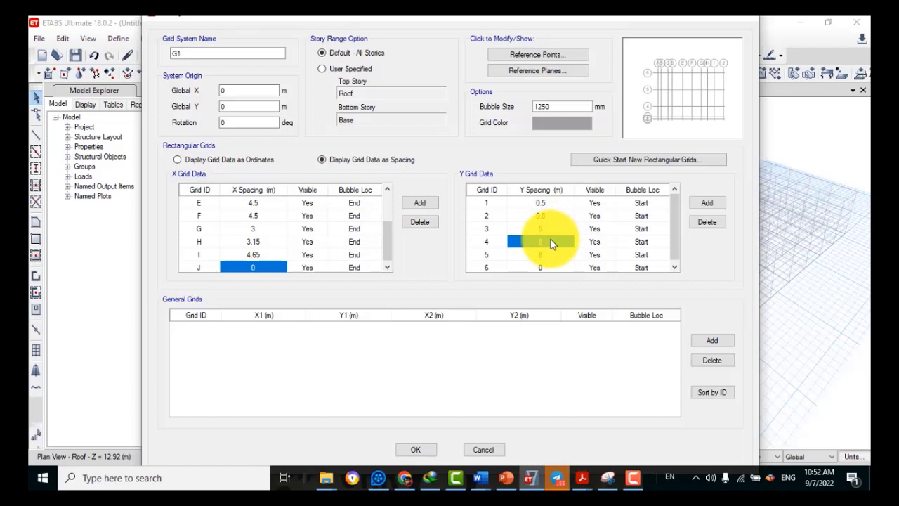
text(1.94)
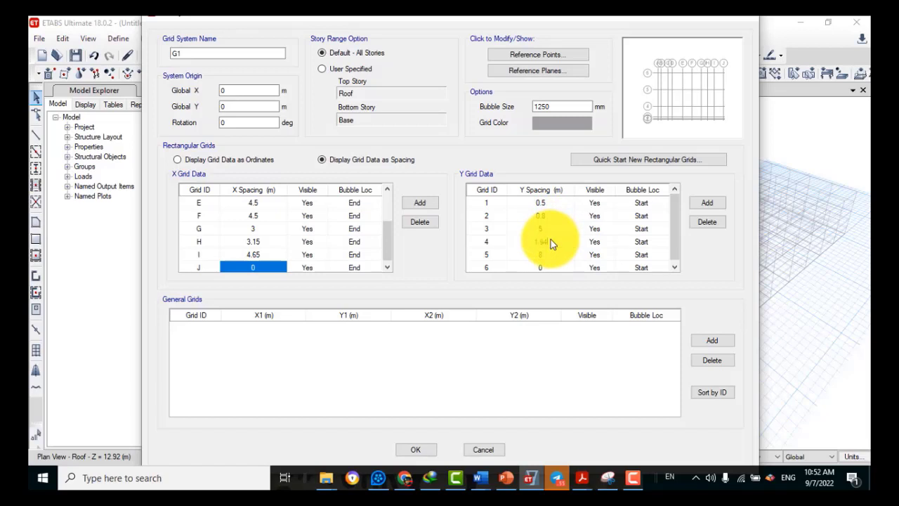
text(5)
click(550, 255)
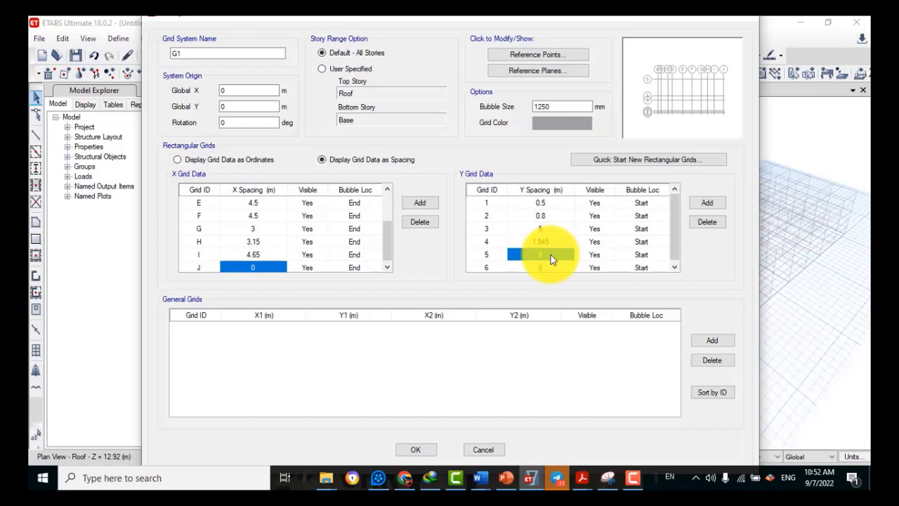
text(5)
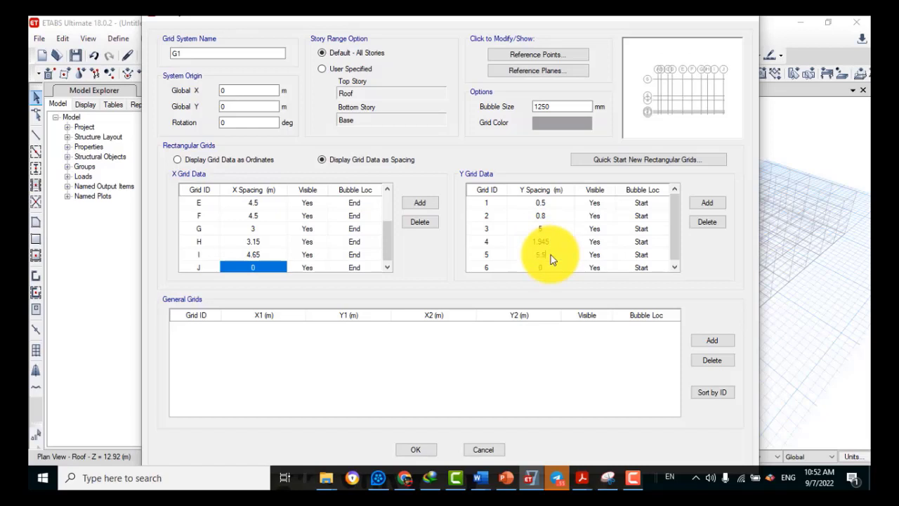
text(.5)
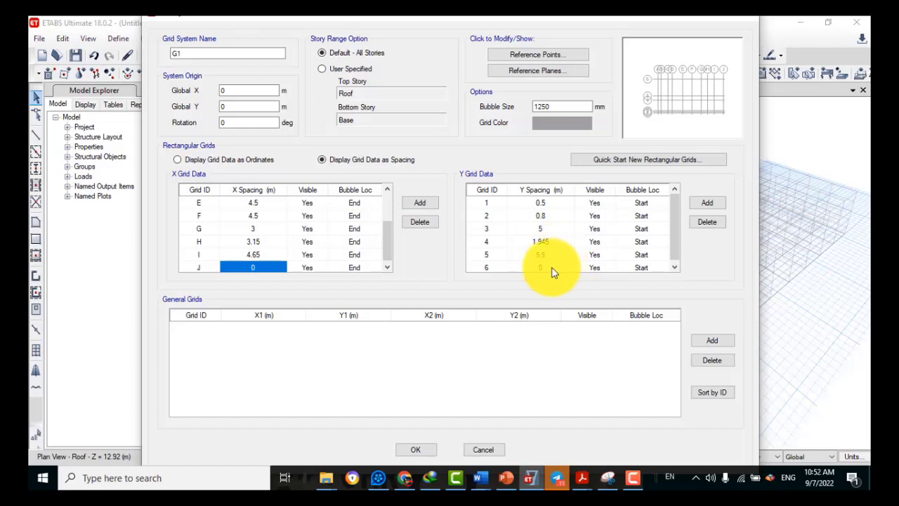
Step: Try to set the Y spacing of the last grid line, 6, to 1 m
click(551, 267)
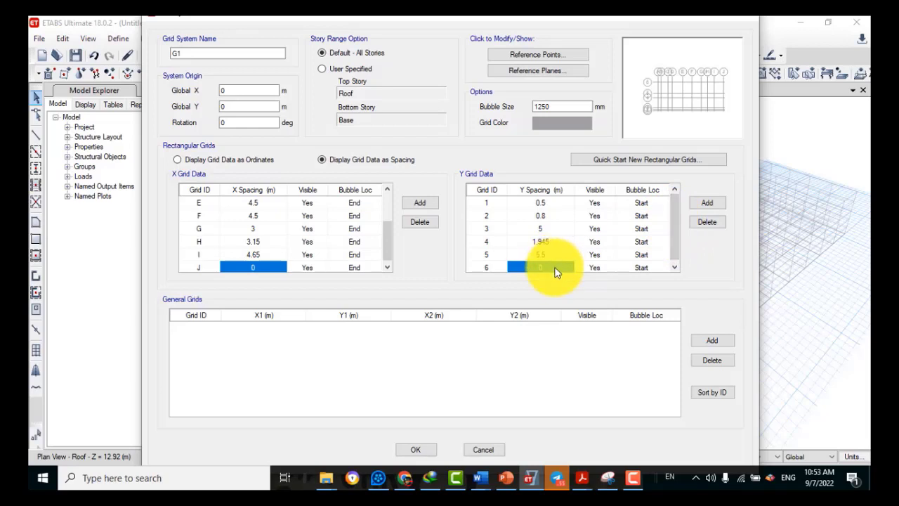
text(1)
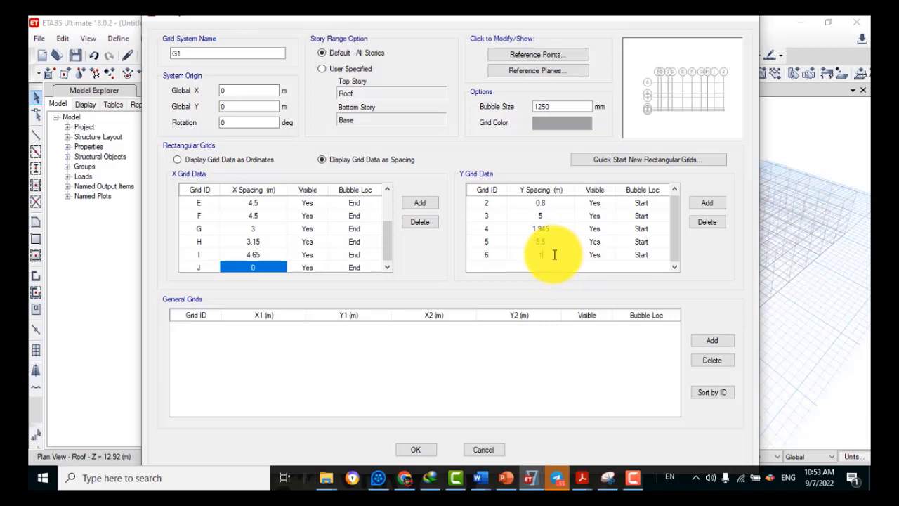
right_click(554, 254)
Step: Add Y grid line 7, set the Y spacing of grid line 6 to 1 m, and apply the grid changes to the model
click(708, 203)
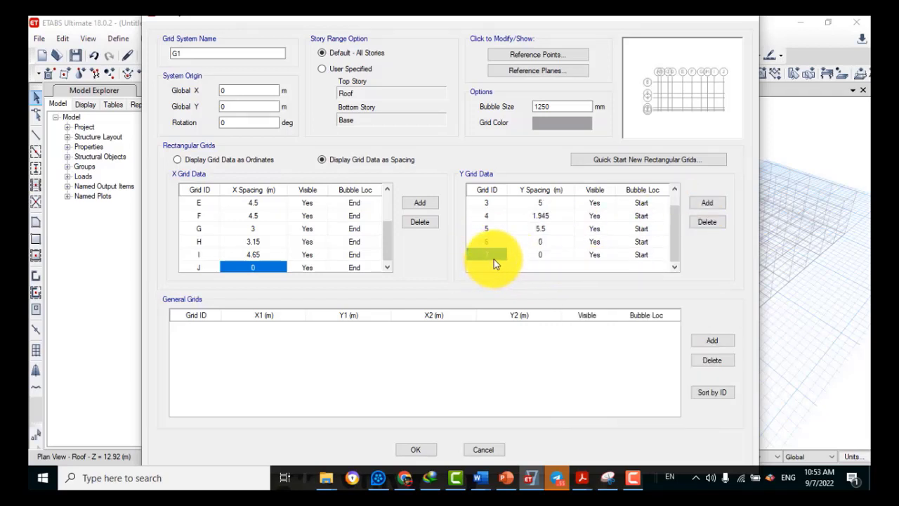
click(556, 254)
click(555, 242)
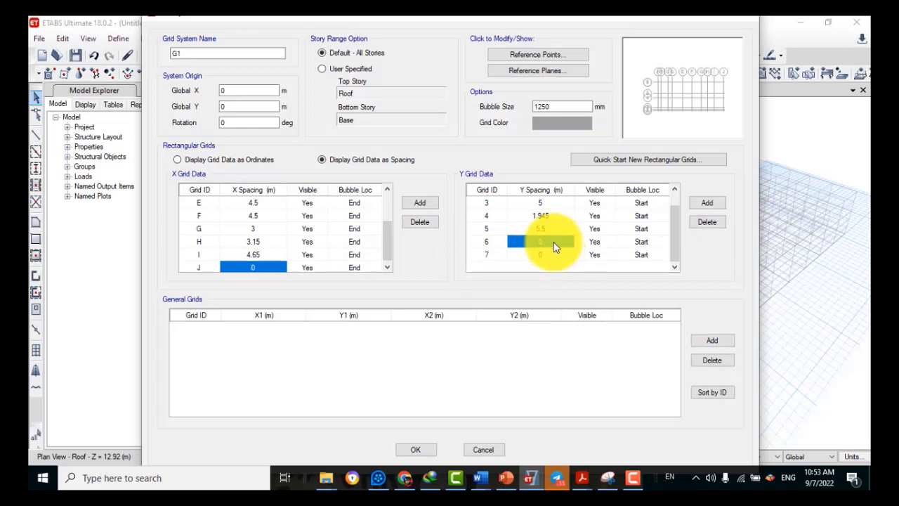
click(554, 242)
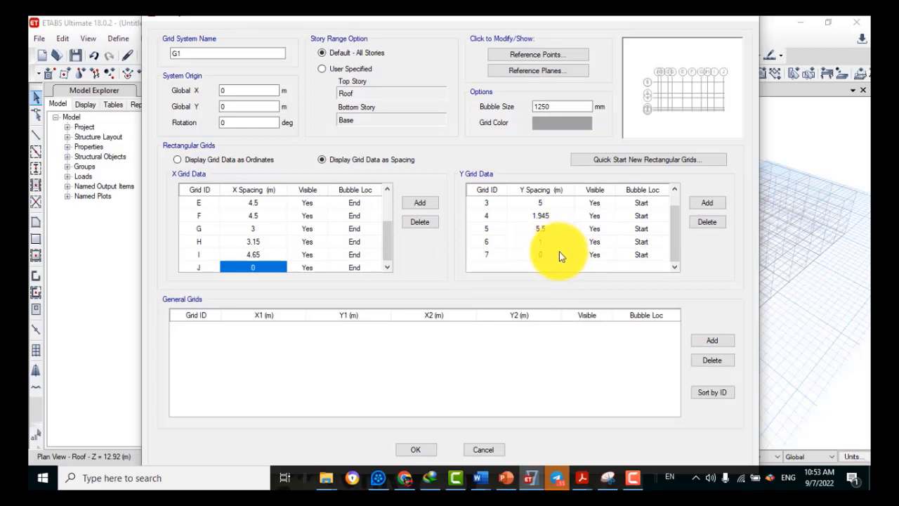
click(561, 254)
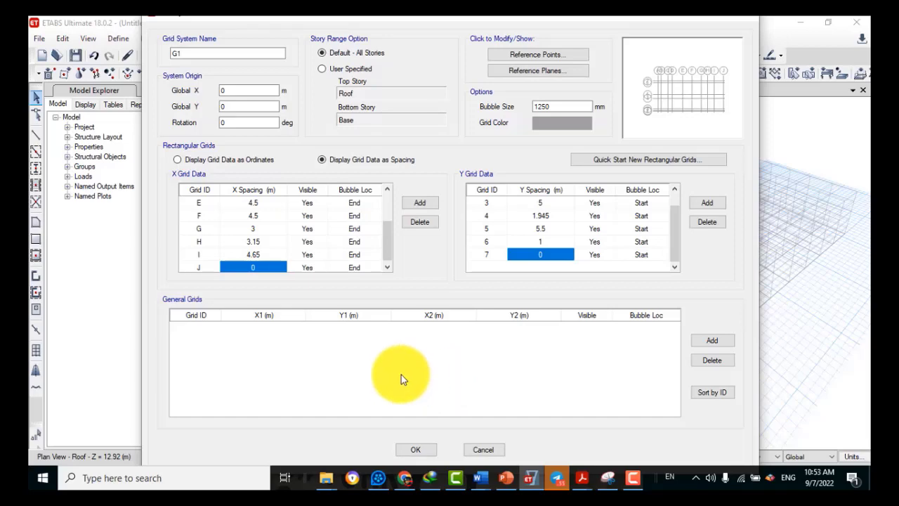
click(406, 452)
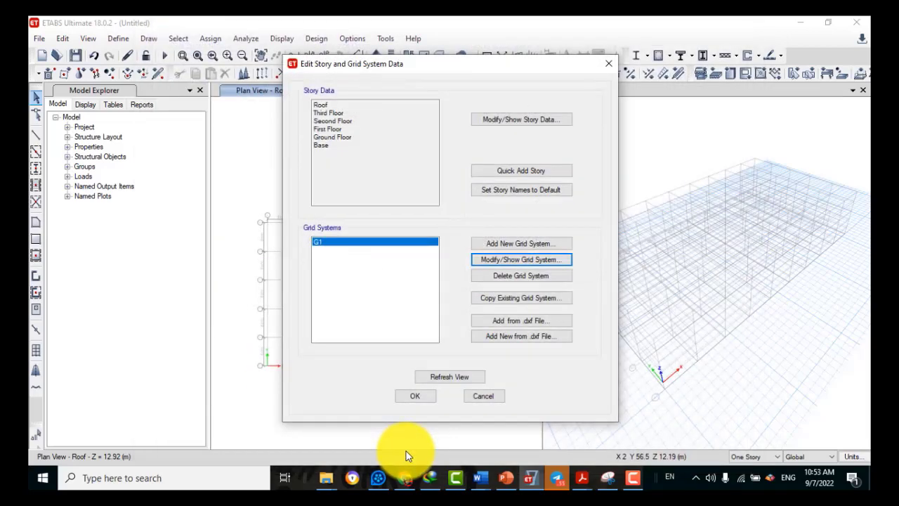
click(415, 397)
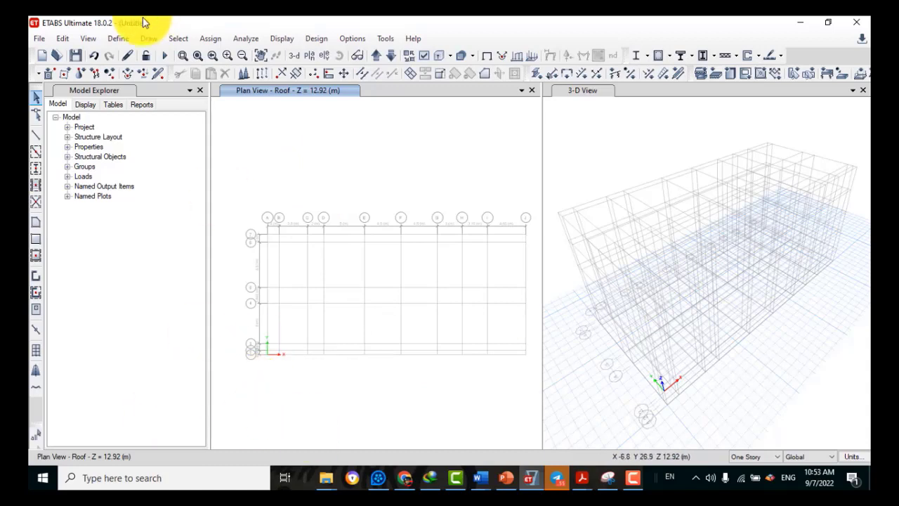
Step: Define a new European concrete material of grade C25/30 to EN 1992-1-1 per EN 206-1, keeping its default properties
click(118, 39)
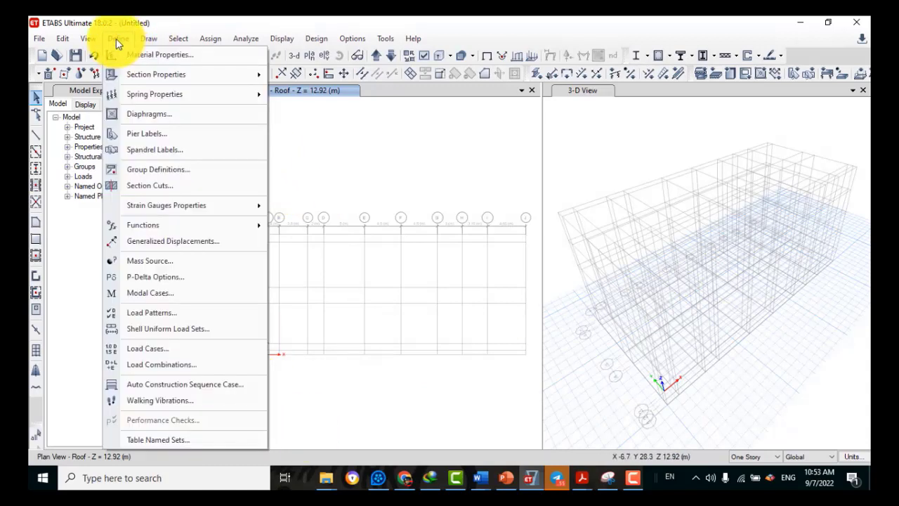
click(124, 55)
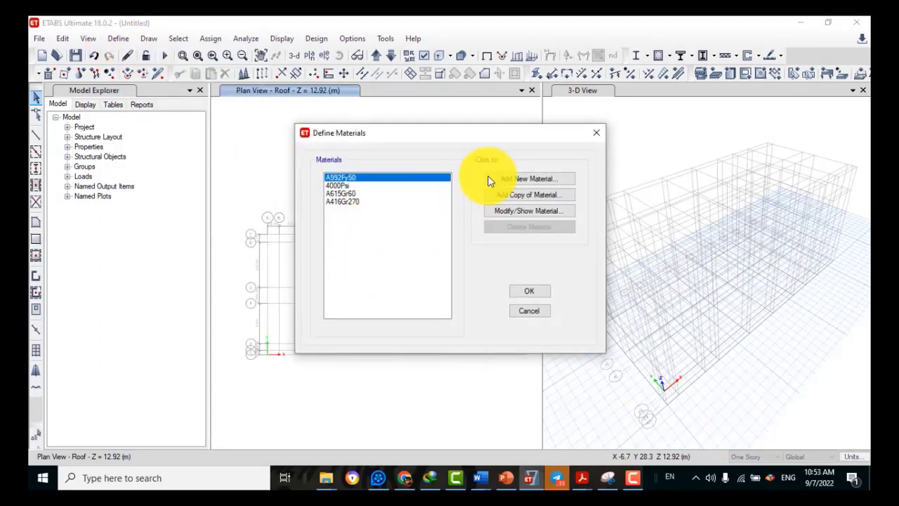
click(537, 180)
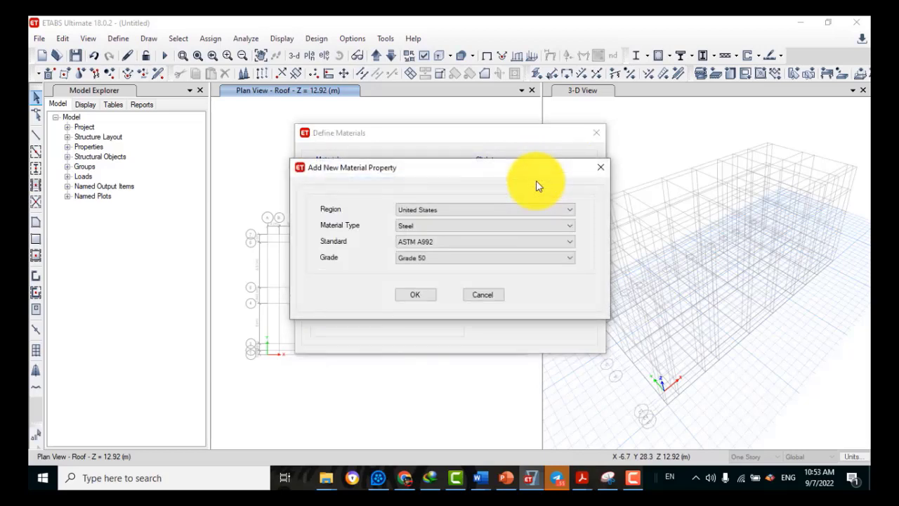
click(430, 218)
click(410, 230)
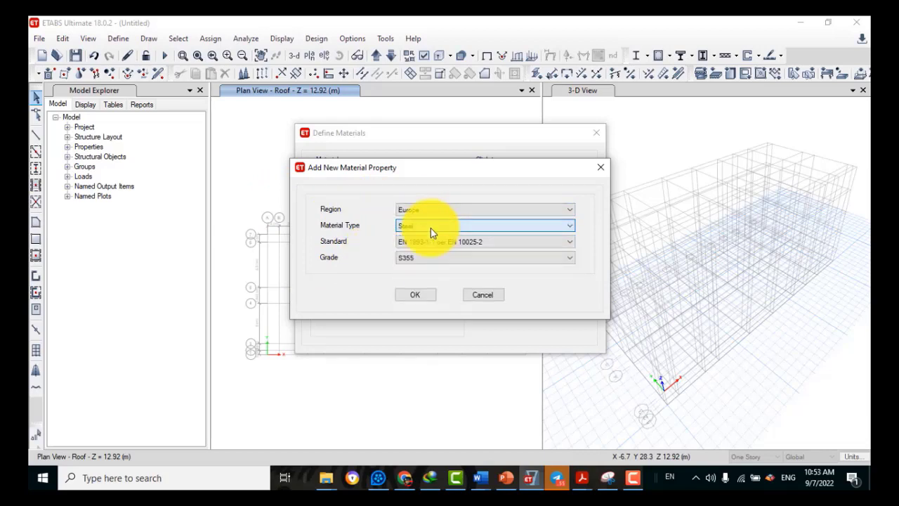
click(431, 228)
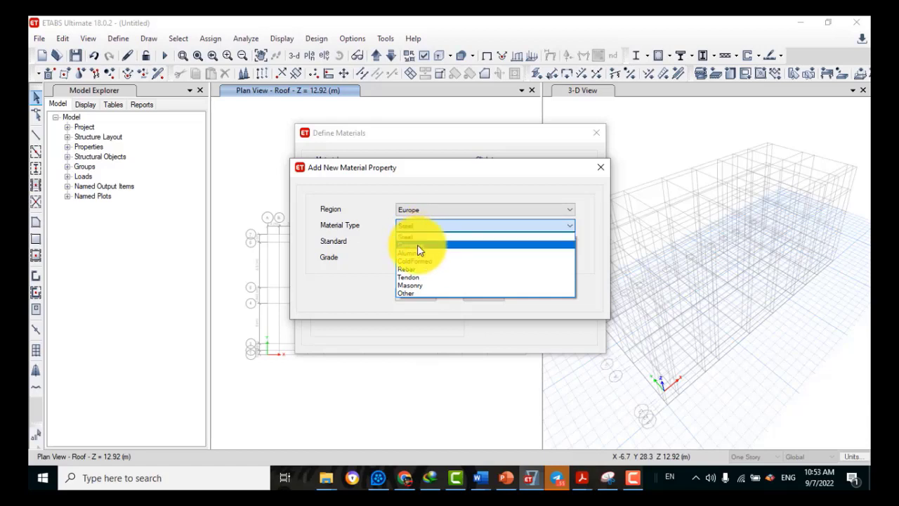
click(417, 244)
click(432, 259)
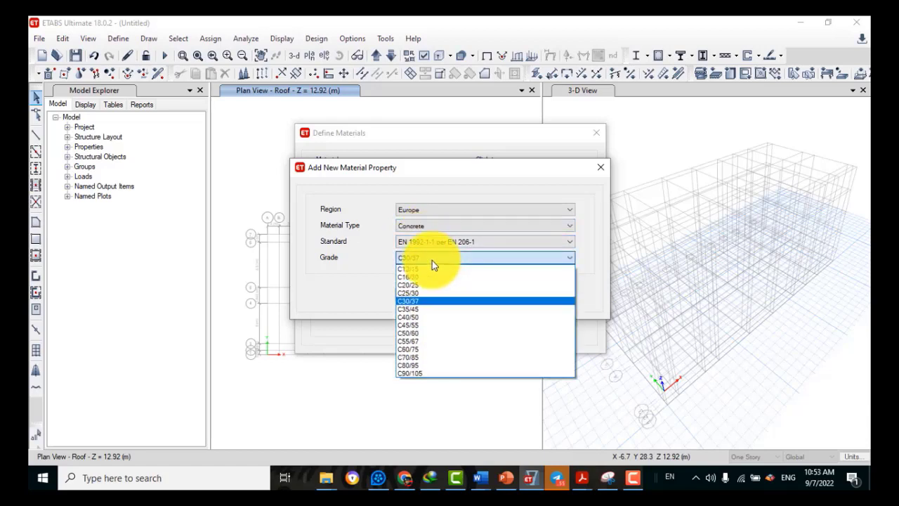
click(410, 292)
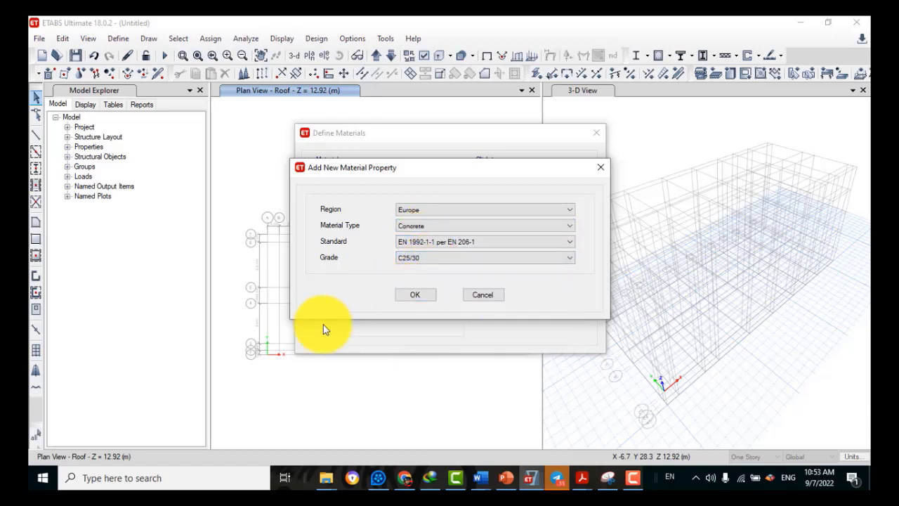
click(401, 295)
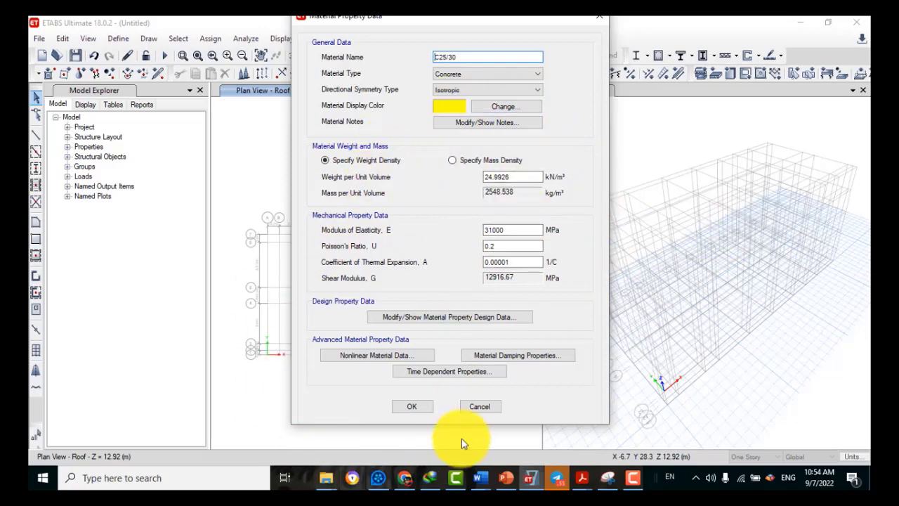
click(420, 409)
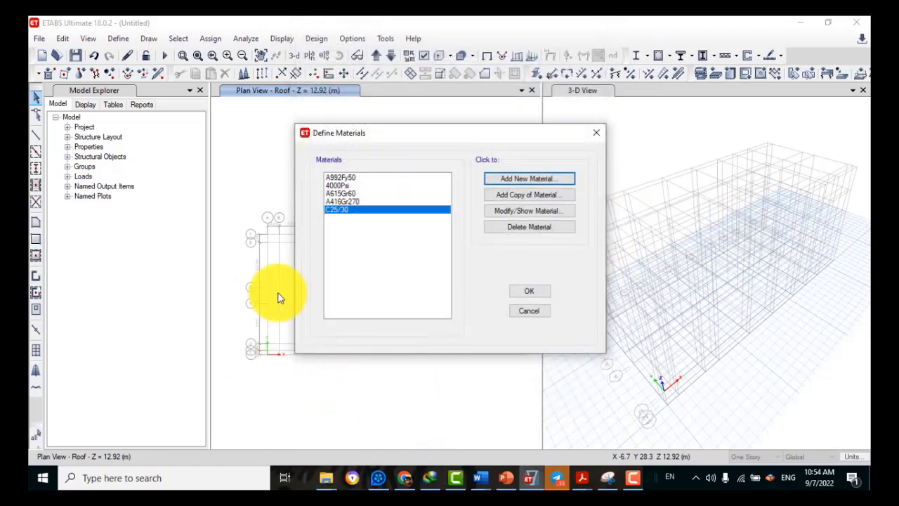
Step: Add a European steel material of grade S450 to EN 1993-1-1 per EN 10025-2 and finish defining the materials
click(547, 177)
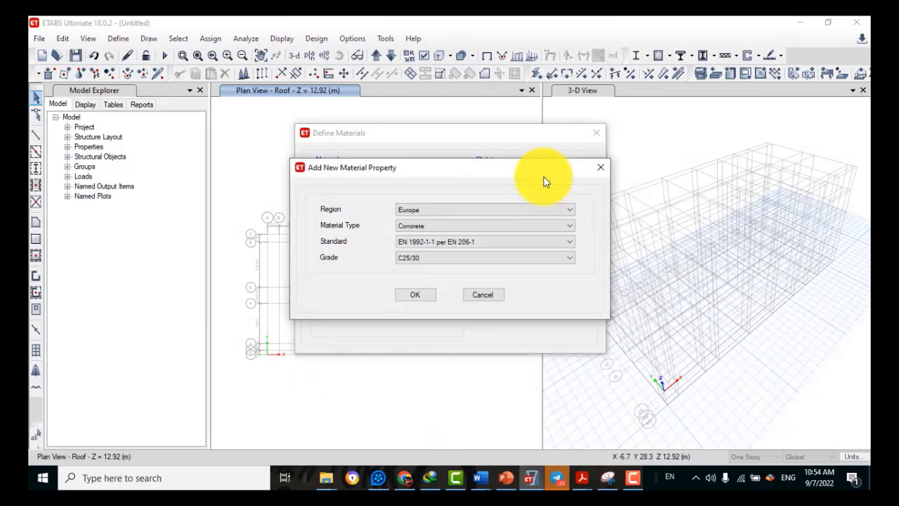
click(464, 209)
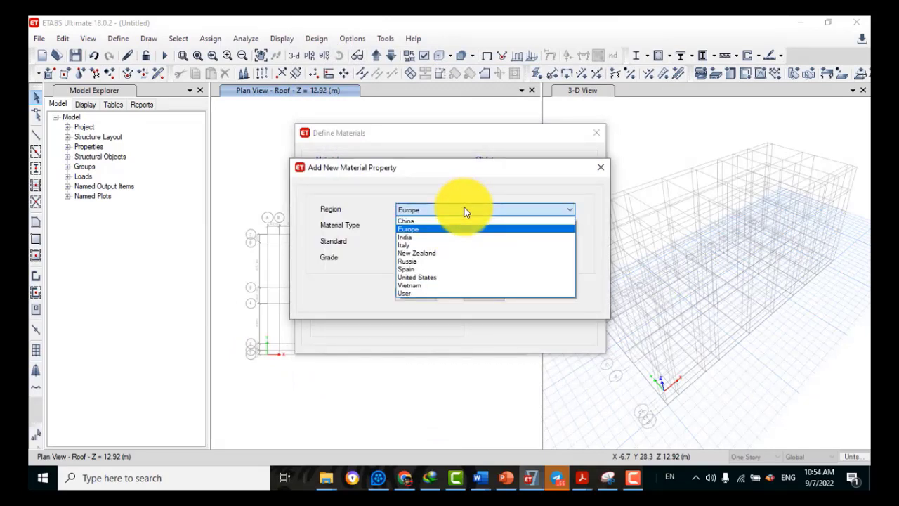
click(464, 209)
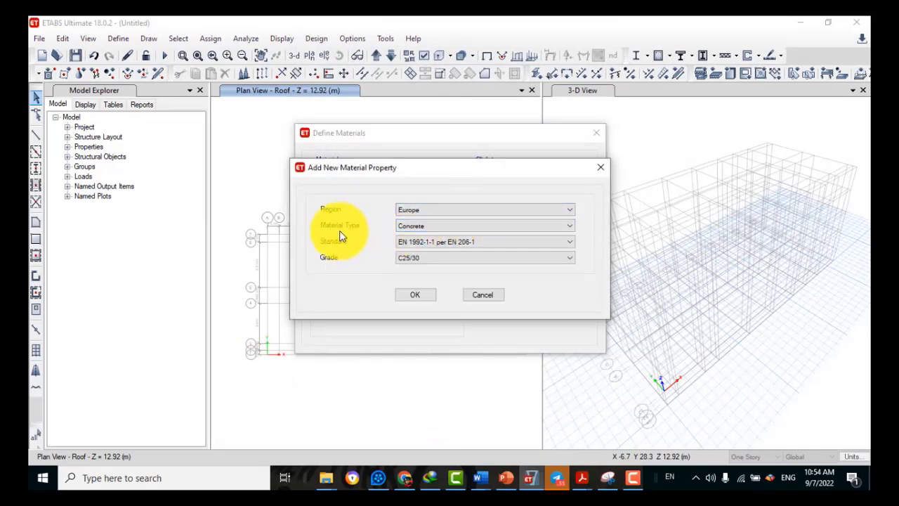
click(470, 226)
click(428, 237)
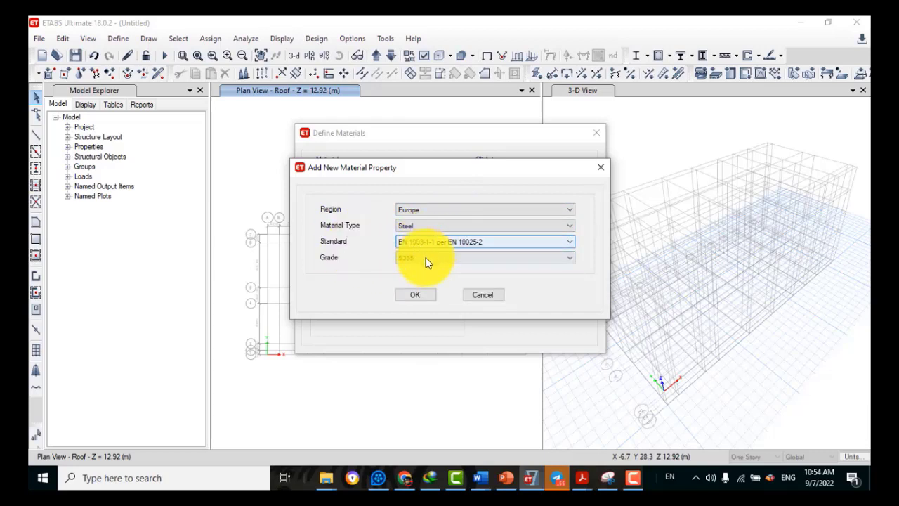
click(425, 260)
click(431, 259)
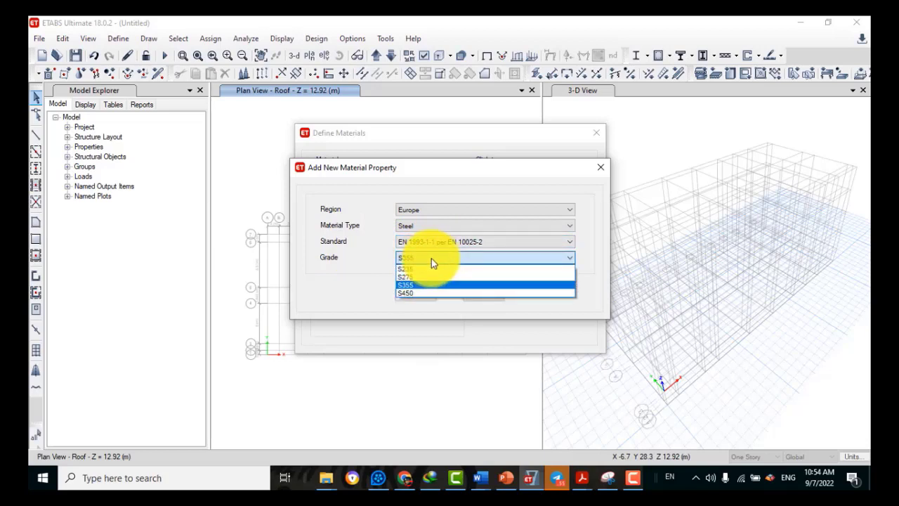
click(414, 297)
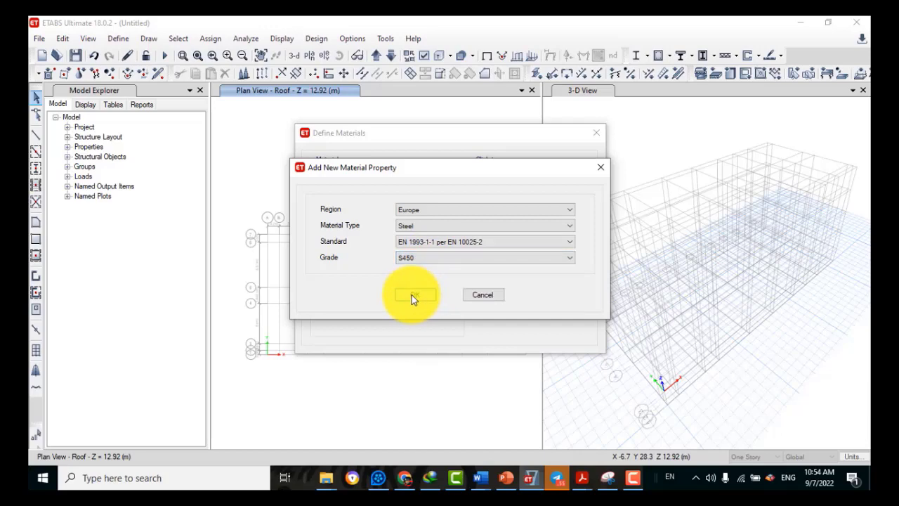
click(411, 296)
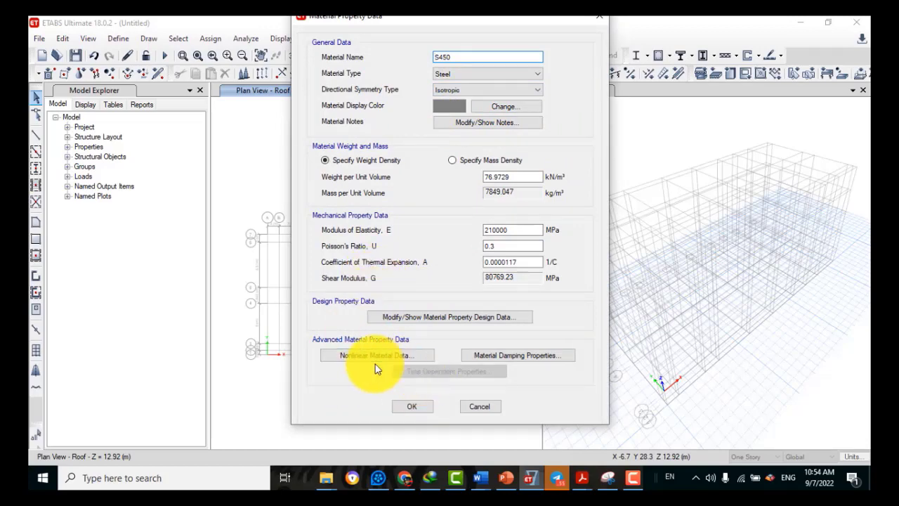
click(402, 409)
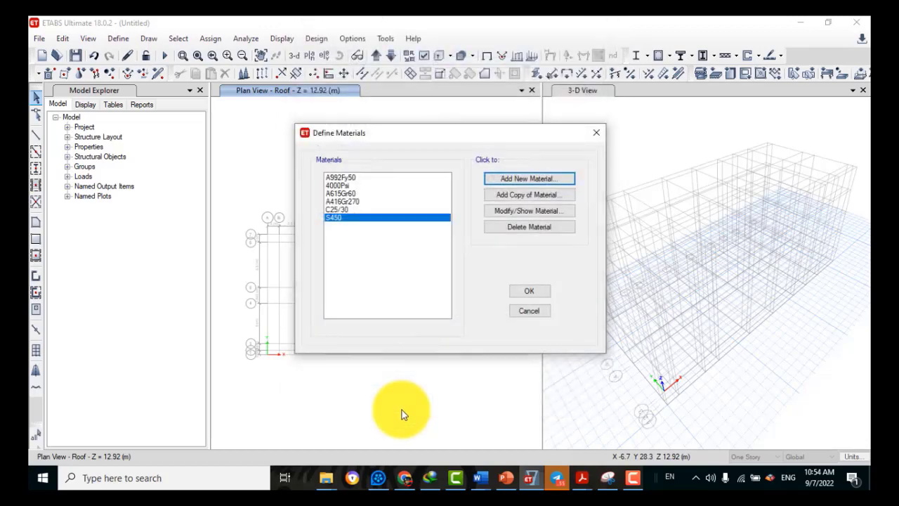
click(523, 292)
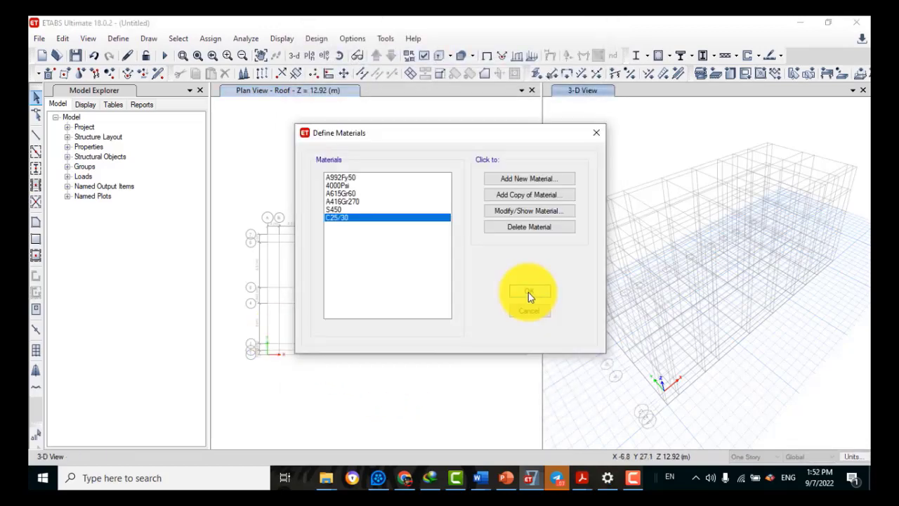
click(528, 292)
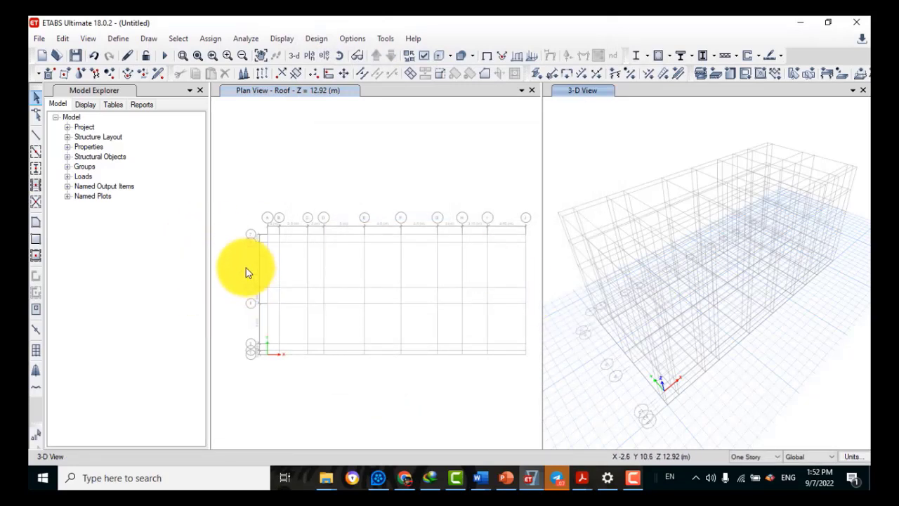
Step: Rename the ConcBm frame section as "Typical beam" and assign it the C25/30 material
click(120, 39)
mouse_move(141, 76)
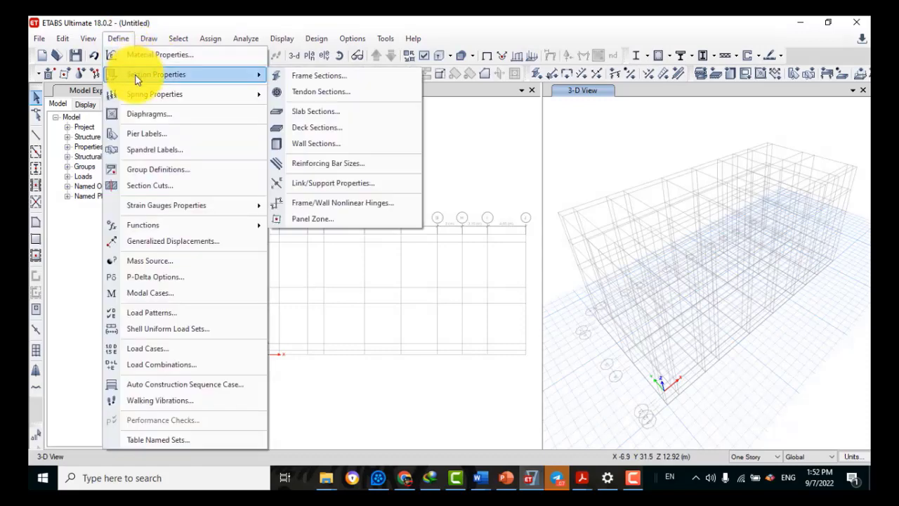
click(306, 76)
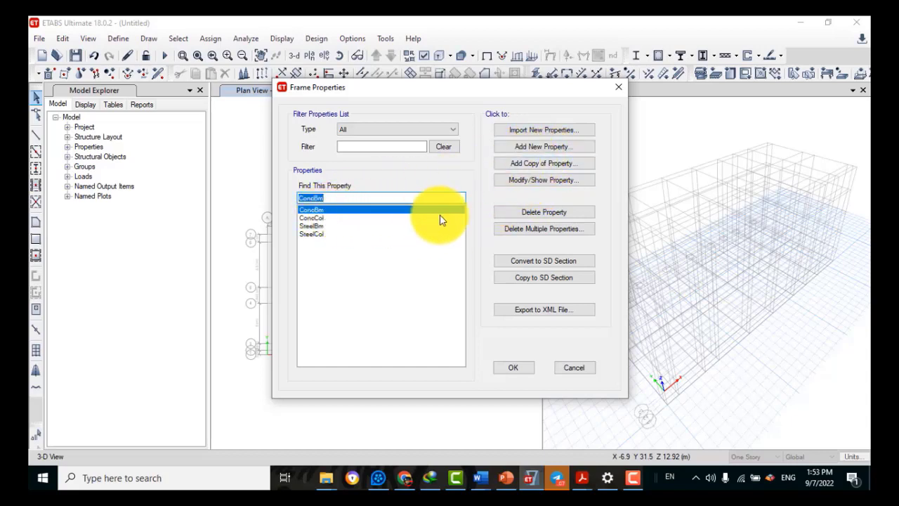
click(521, 186)
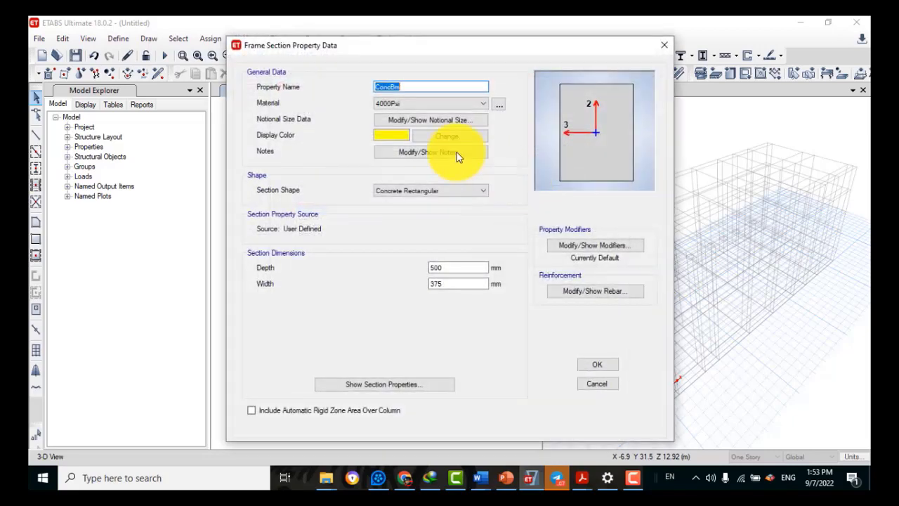
text(T)
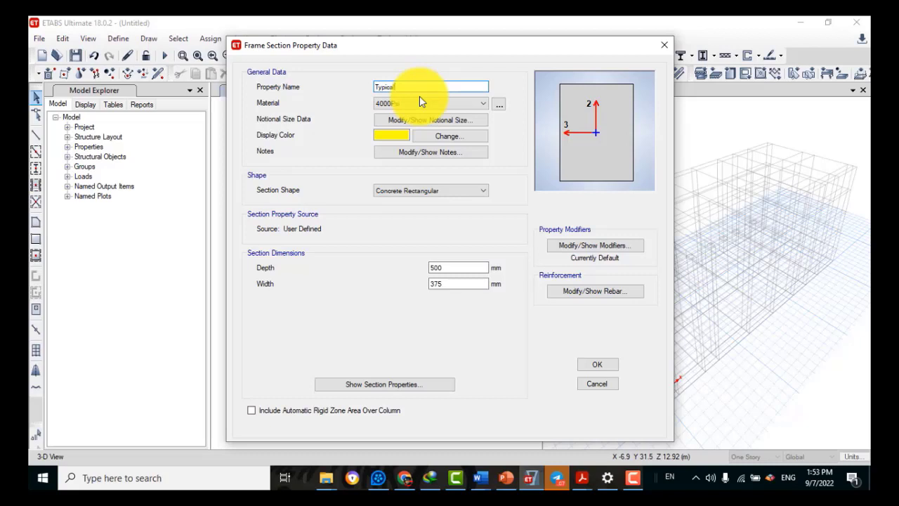
text(ypical beam)
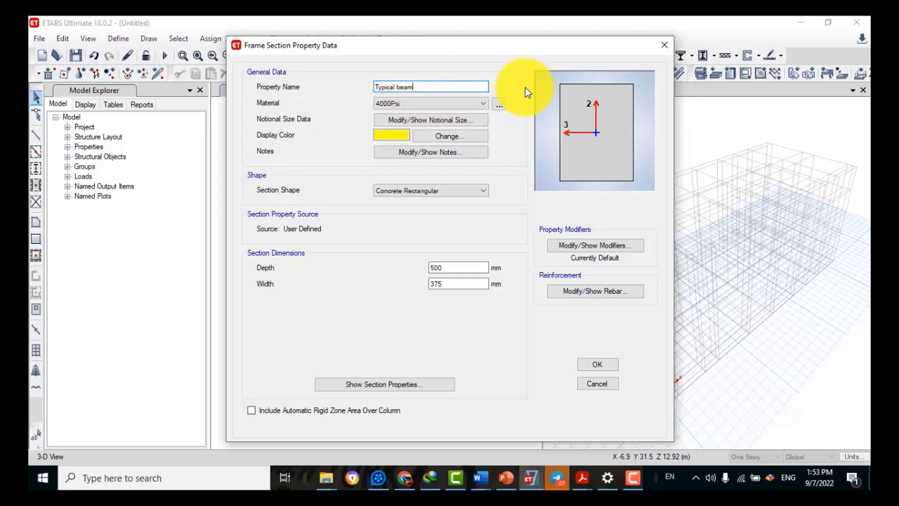
click(437, 105)
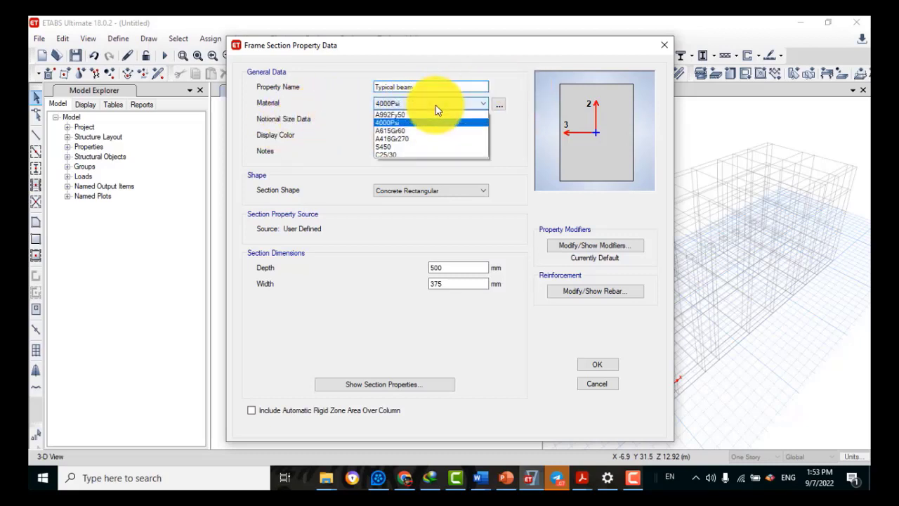
click(398, 156)
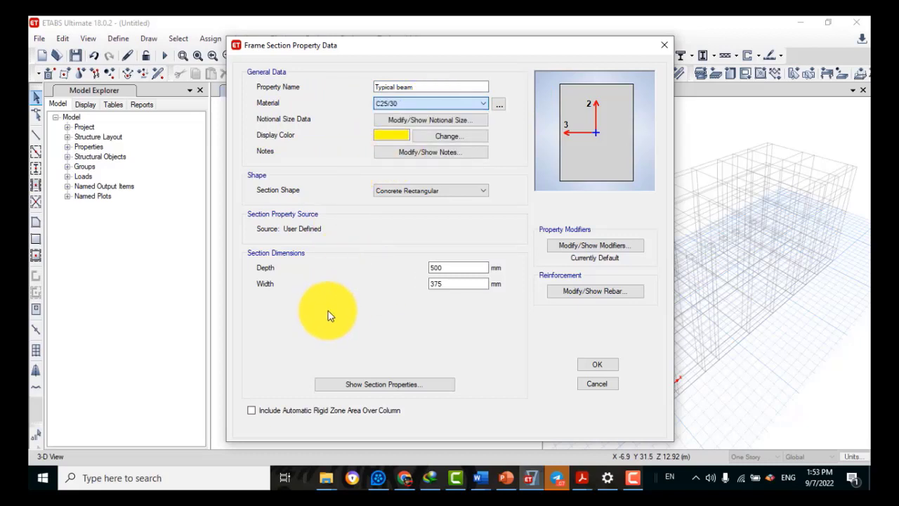
Step: Set the Typical beam section's depth to 400 mm and width to 300 mm
drag(451, 267, 394, 265)
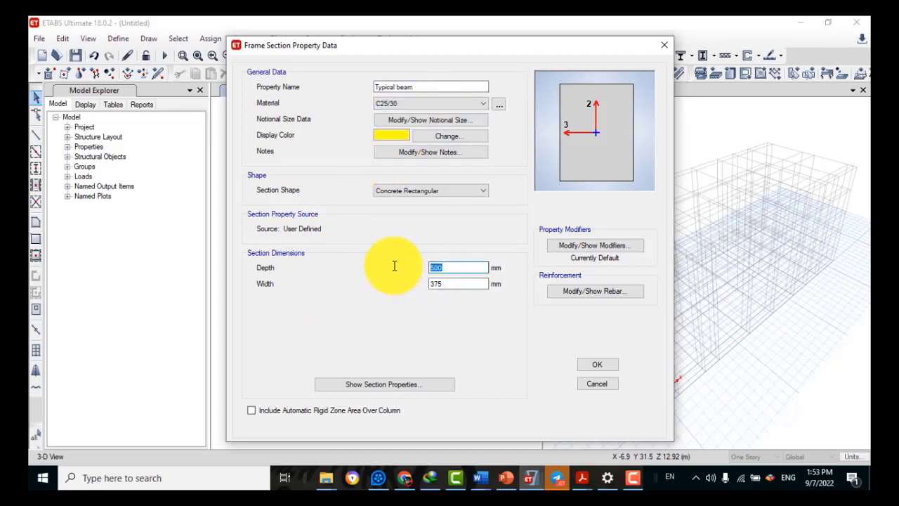
text(400)
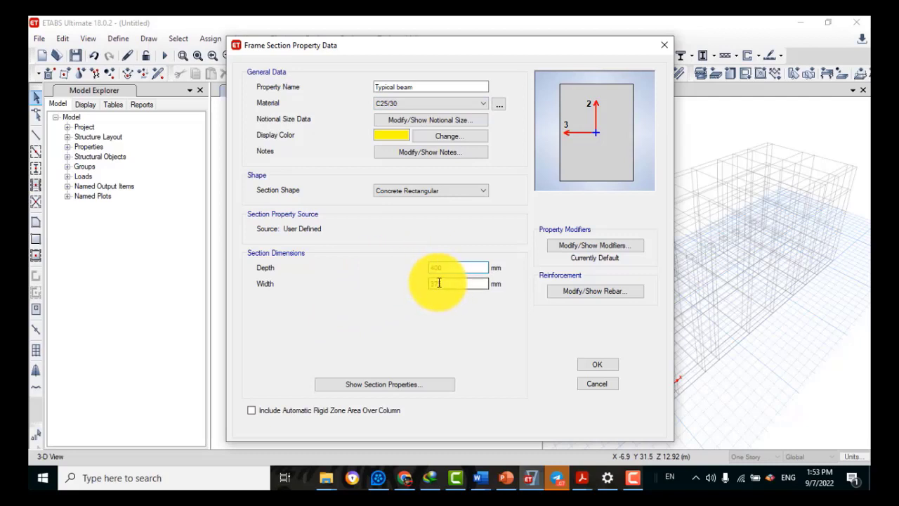
drag(439, 282, 368, 281)
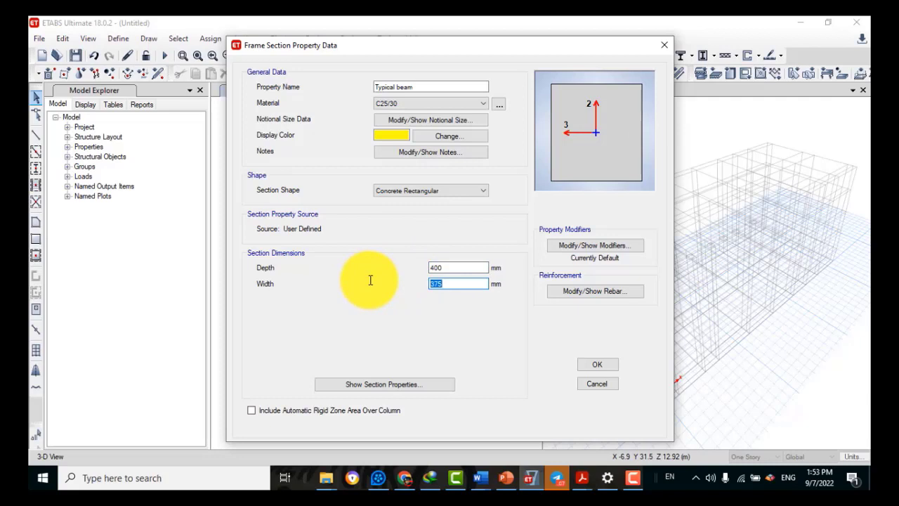
text(300)
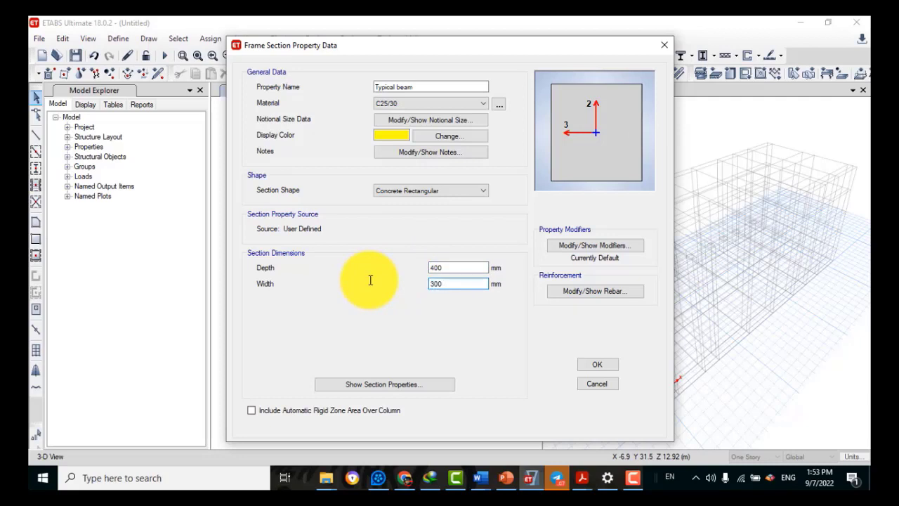
click(451, 265)
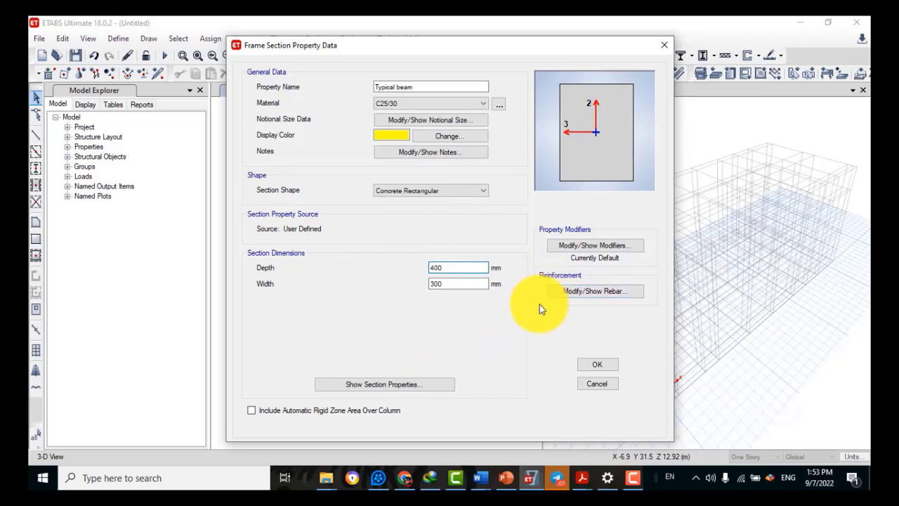
Step: Set the Typical beam's cover to the longitudinal rebar centroid to 41 mm for both top and bottom bars
click(574, 297)
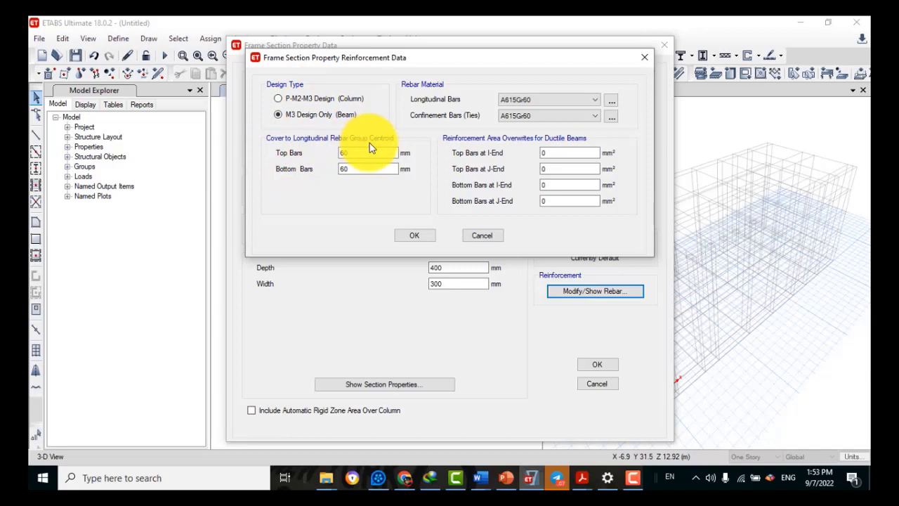
drag(355, 152, 320, 174)
text(41)
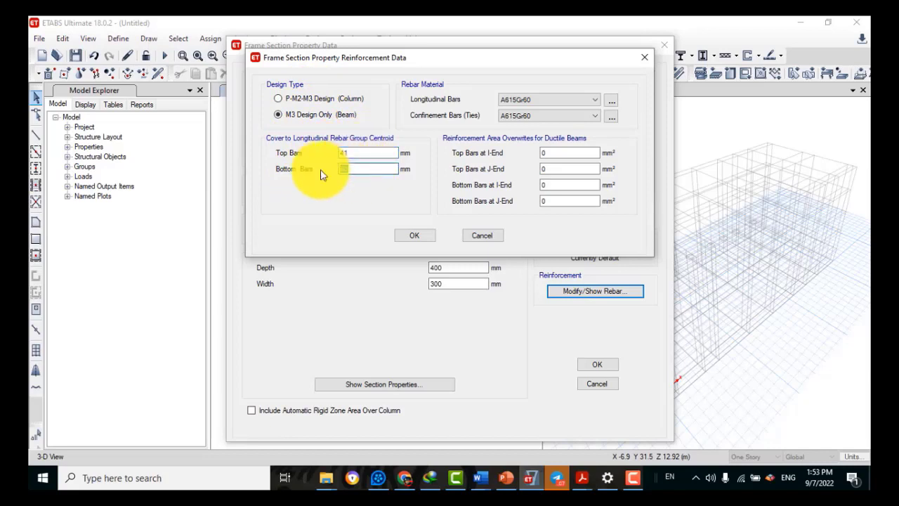
text(41)
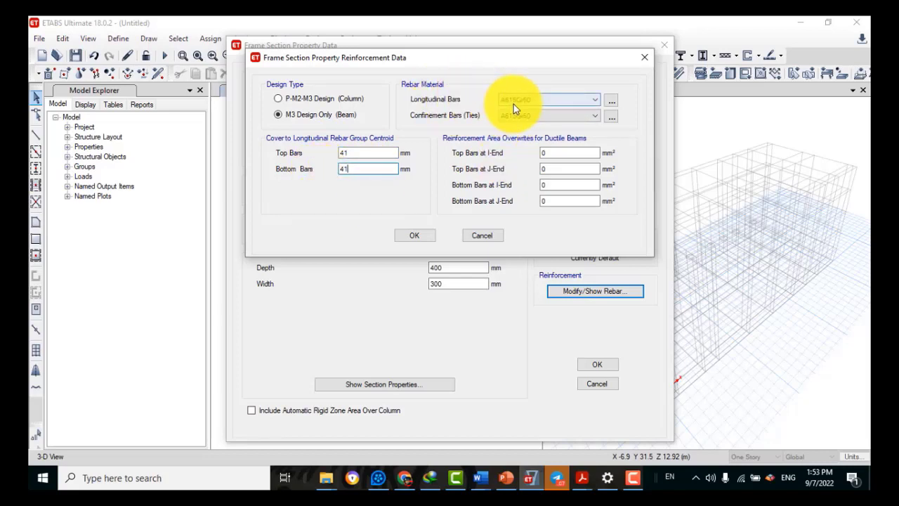
Step: Assign S450 as the Typical beam's longitudinal and confinement bar material and accept the reinforcement data
click(596, 101)
click(597, 103)
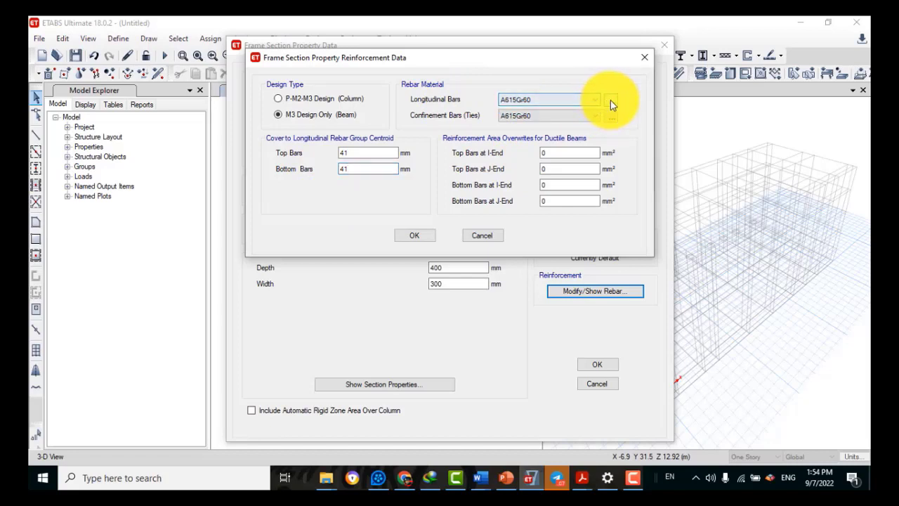
click(610, 100)
click(340, 209)
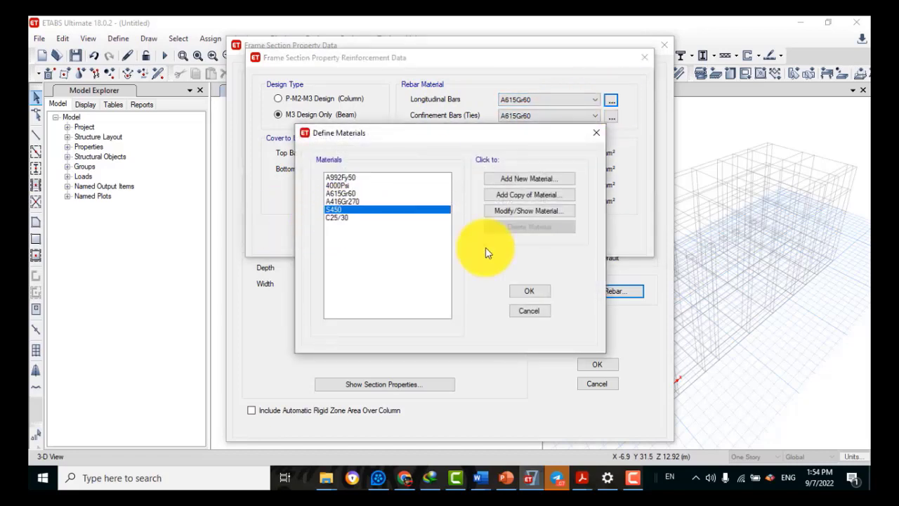
key(Return)
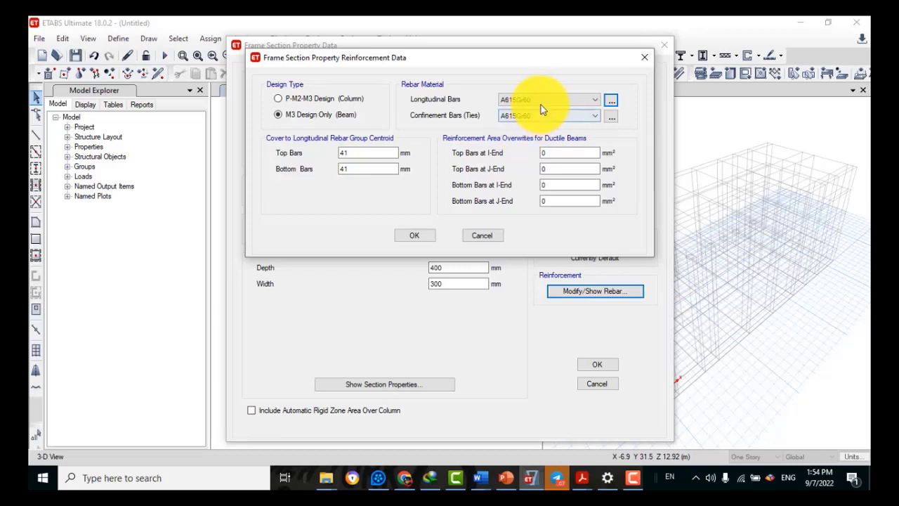
click(544, 99)
click(516, 142)
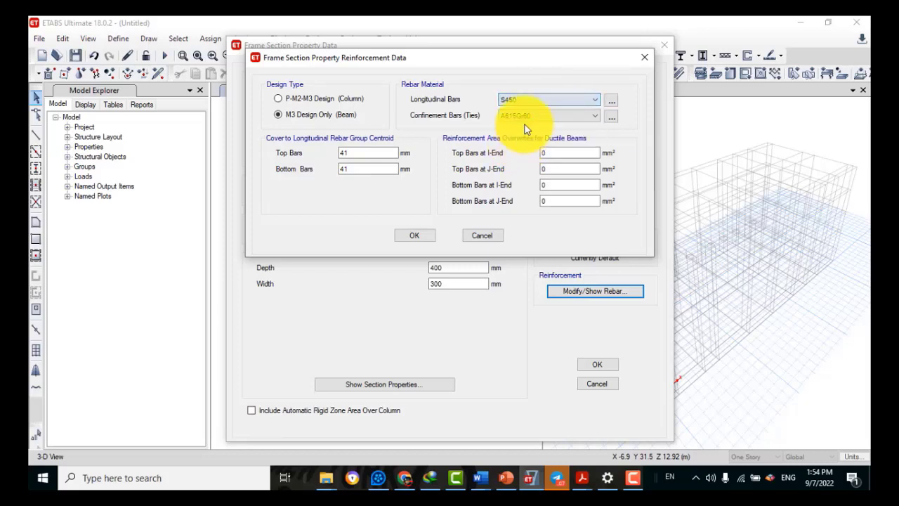
click(527, 116)
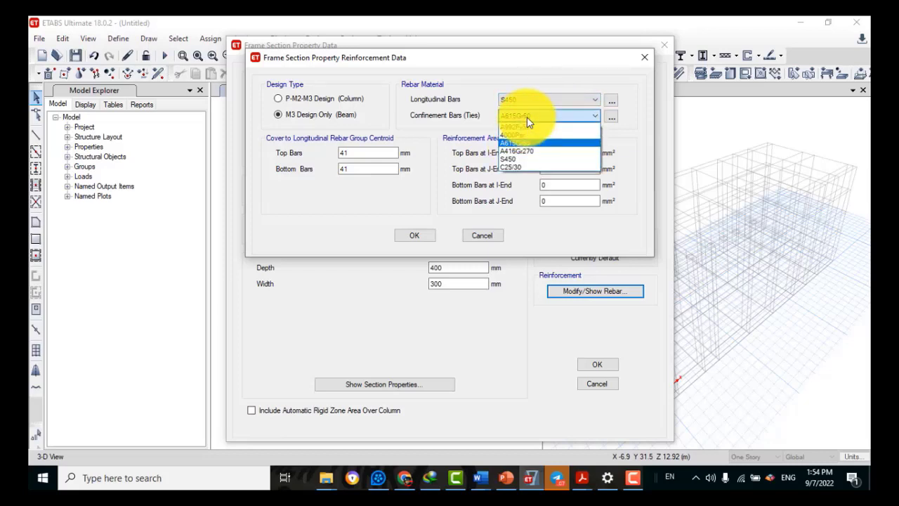
click(508, 160)
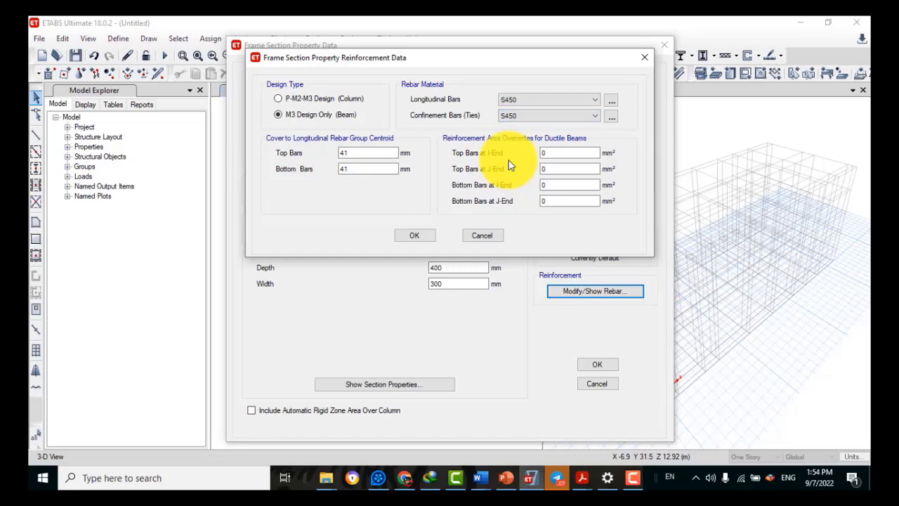
click(414, 236)
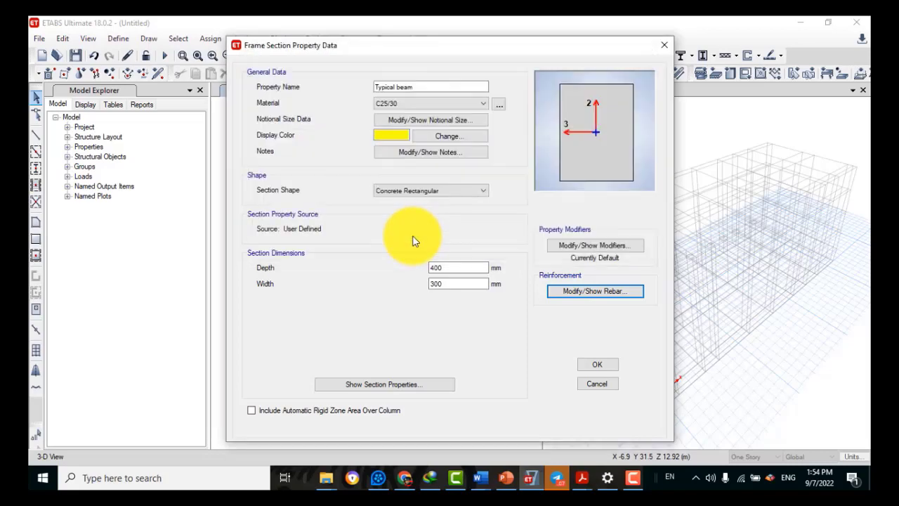
Step: Set the Typical beam's stiffness modifiers for shear area in the 2 and 3 directions to 0.5
click(566, 250)
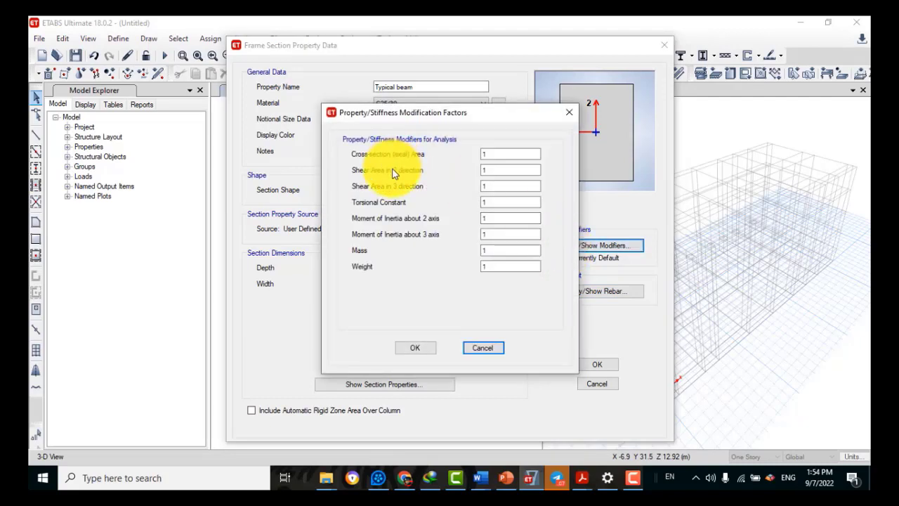
double_click(484, 171)
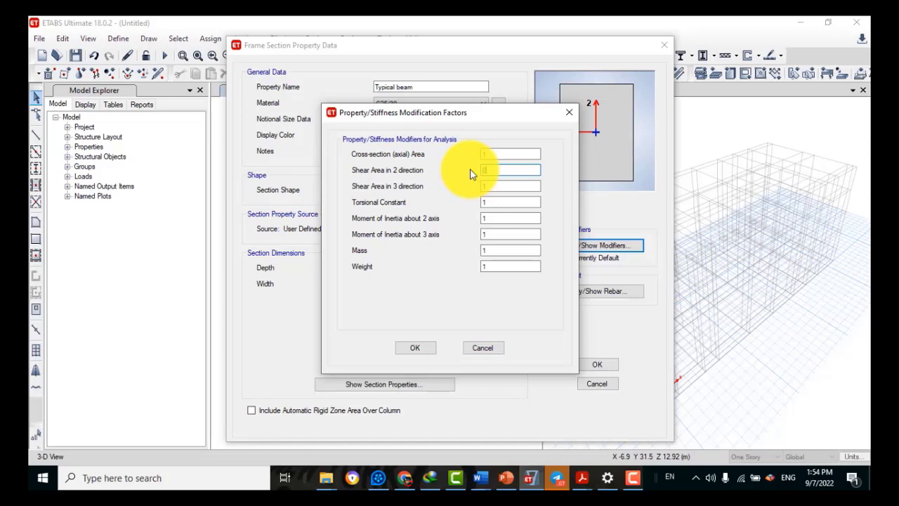
text(0.5)
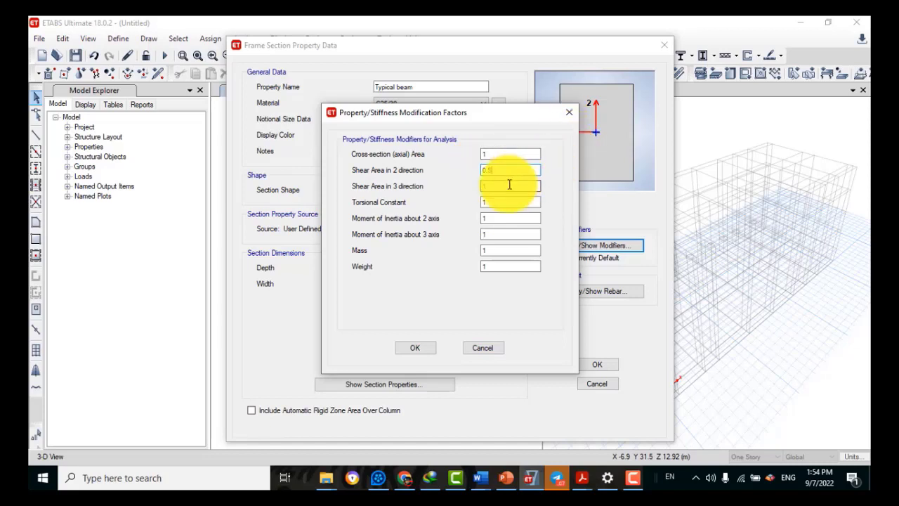
double_click(510, 185)
text(0.5)
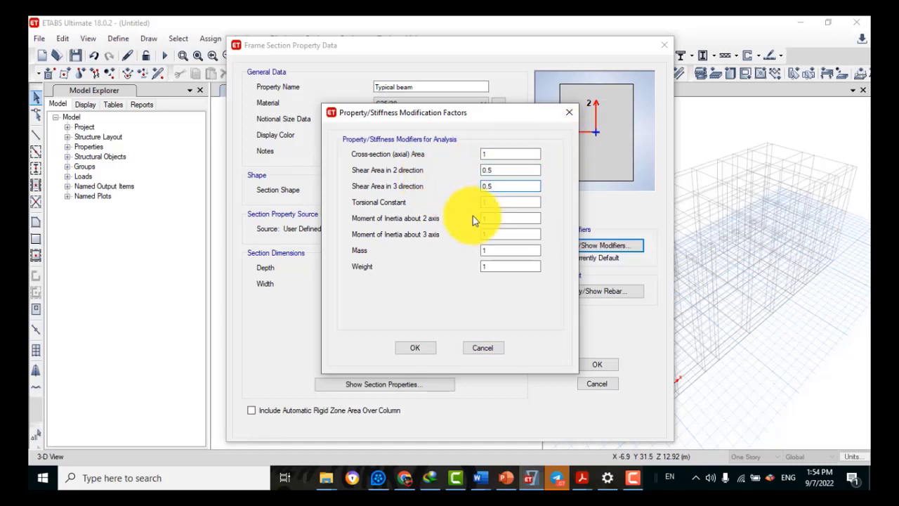
Step: Set the torsional constant modifier to 0.1 and both moment of inertia modifiers to 0.5, and save the Typical beam section
double_click(501, 202)
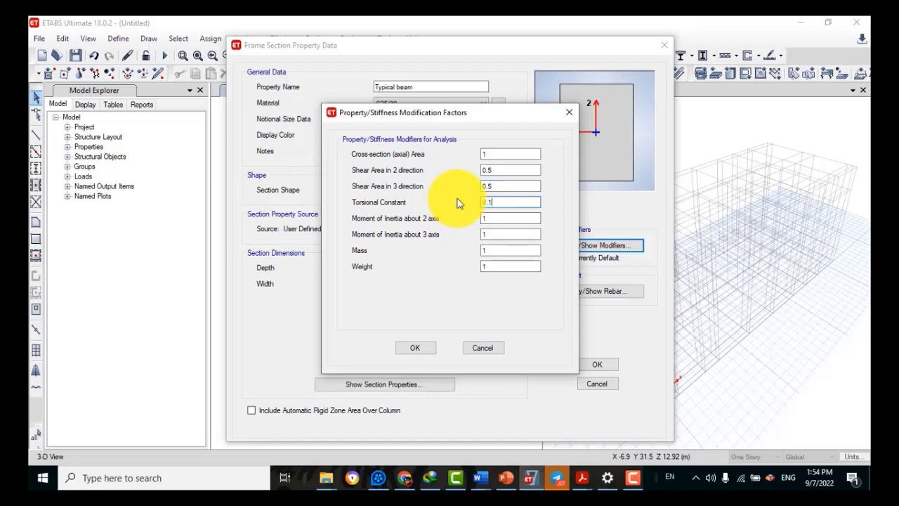
double_click(498, 218)
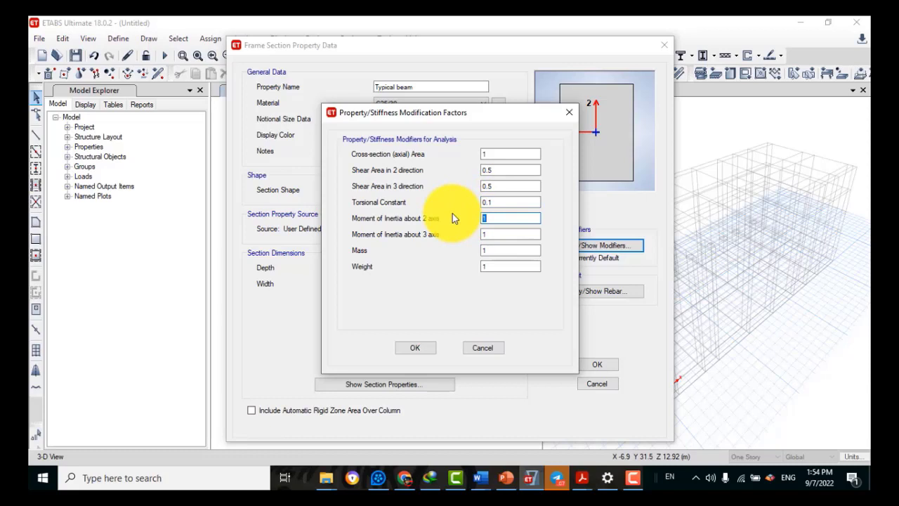
text(0.5)
double_click(501, 234)
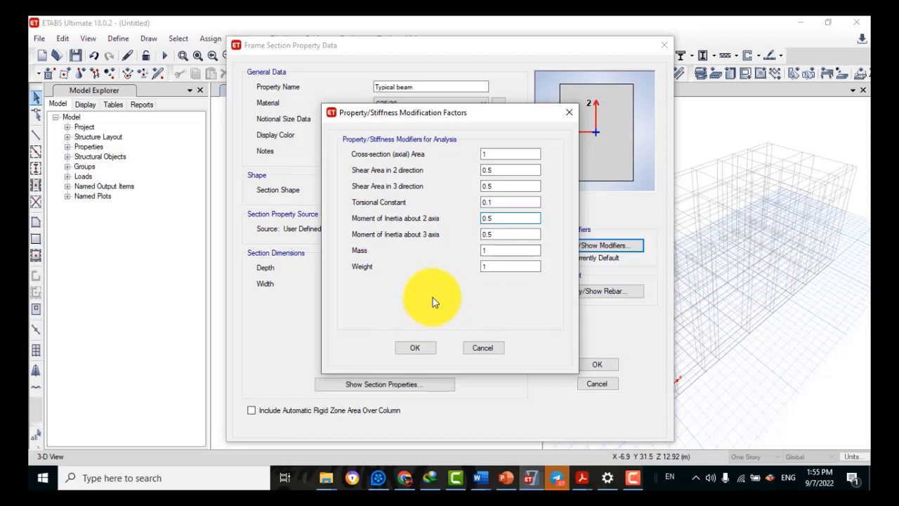
click(414, 348)
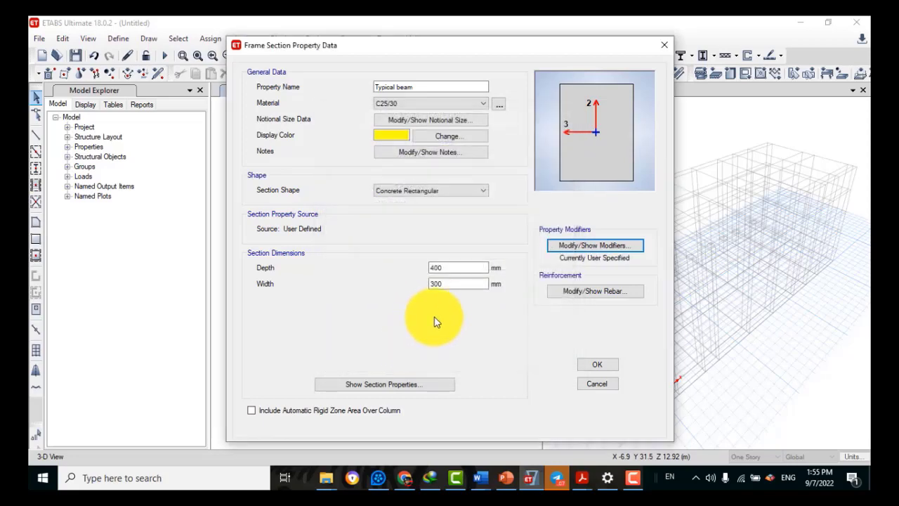
click(590, 367)
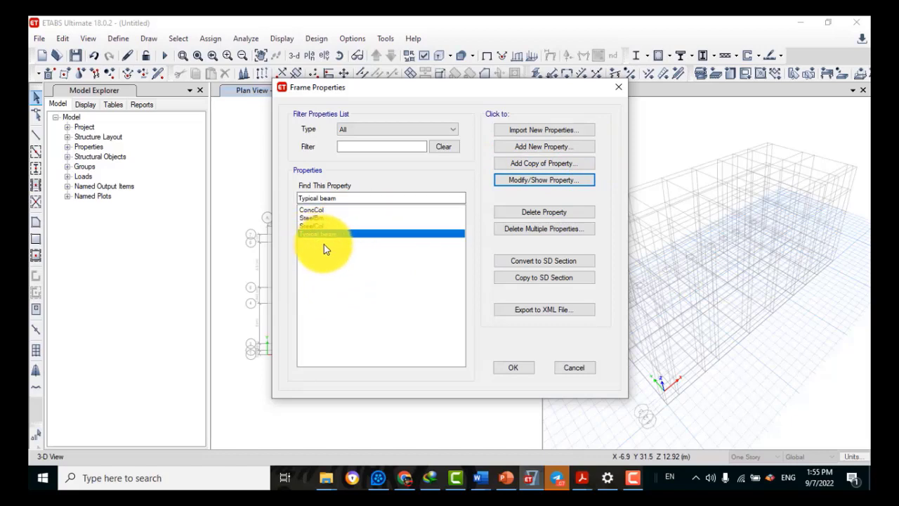
Step: Copy the Typical beam section as "Grade beam" with a depth of 300 mm and a width of 200 mm
click(504, 181)
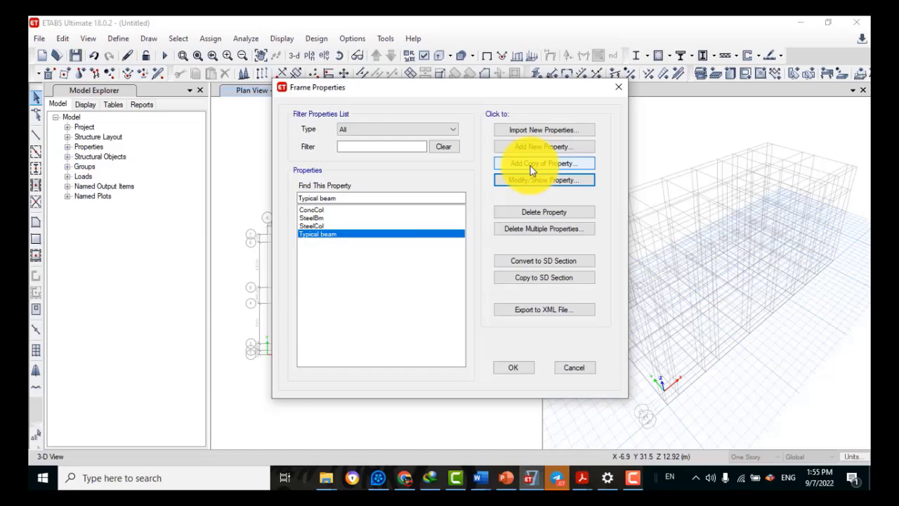
click(531, 166)
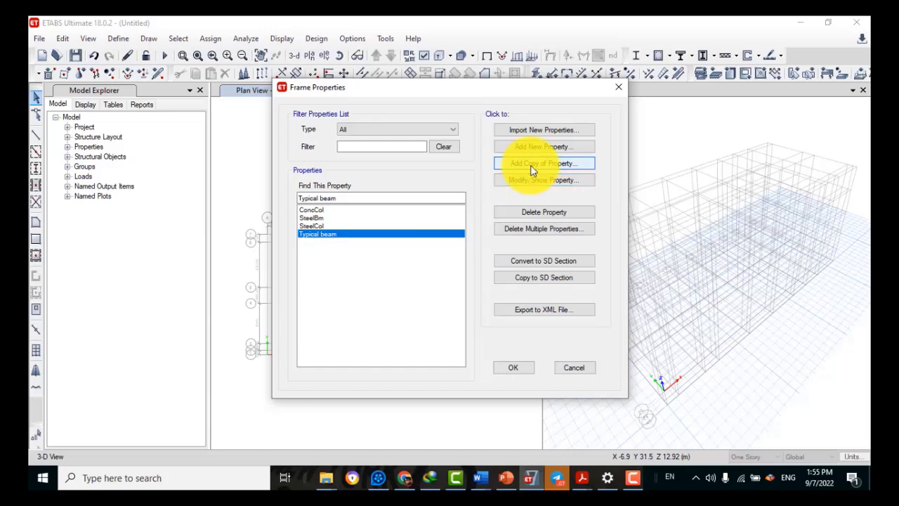
click(531, 168)
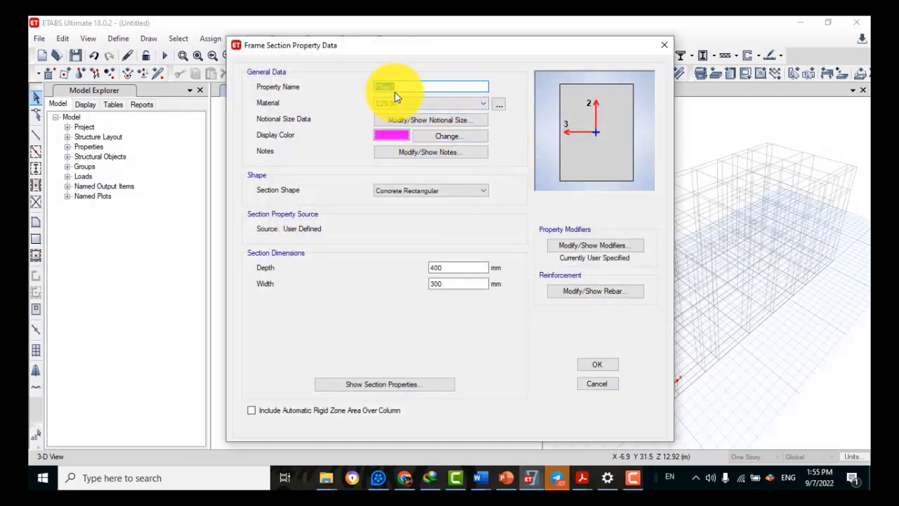
text(Grade beam)
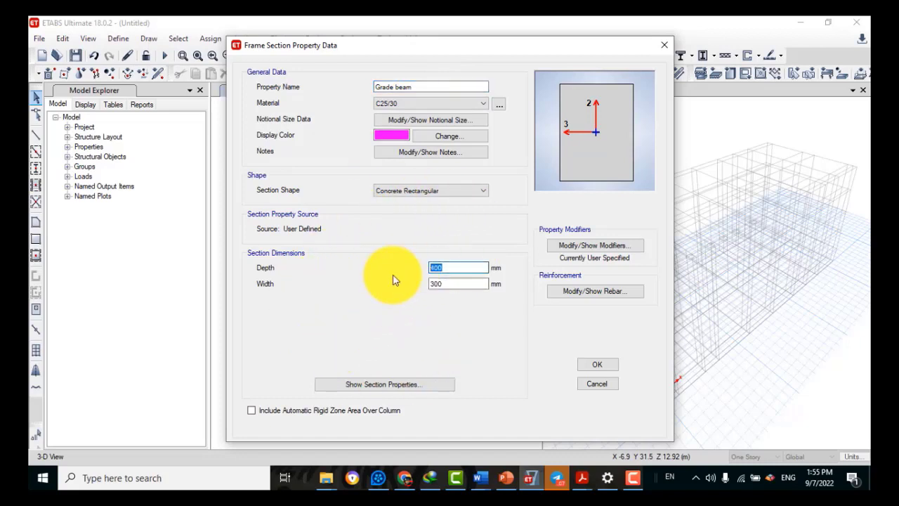
text(300)
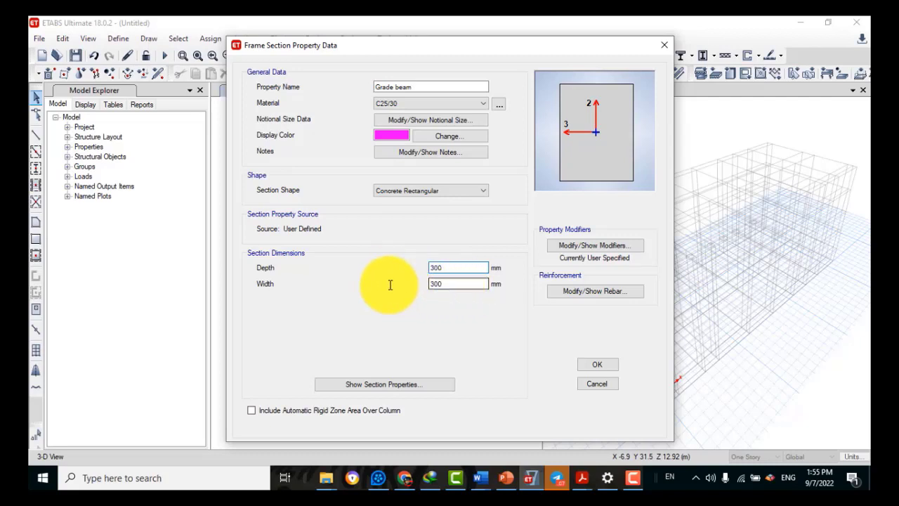
click(444, 283)
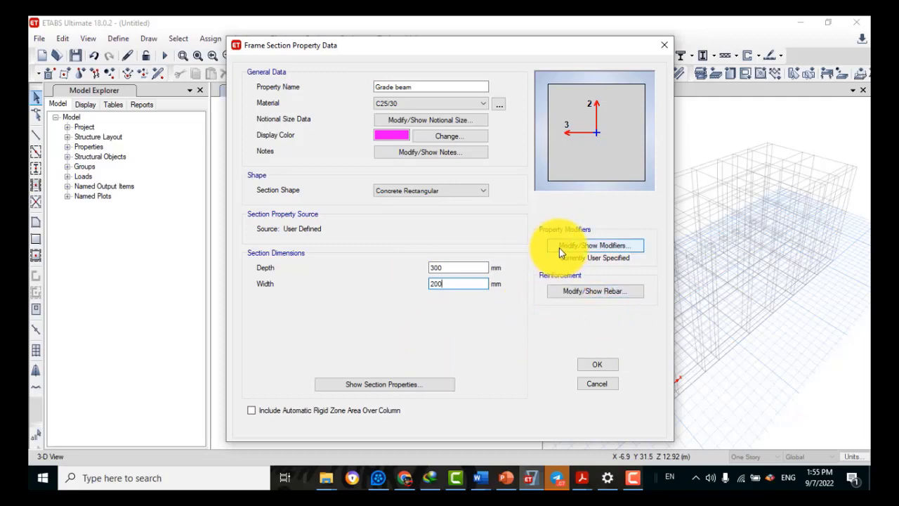
Step: Assign S450 as the Grade beam's longitudinal and confinement bar material and accept the reinforcement data
click(577, 295)
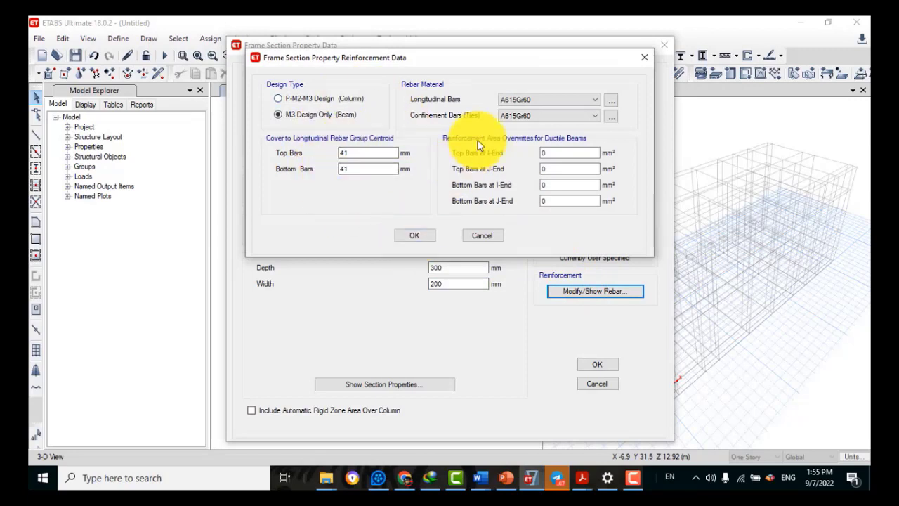
click(580, 100)
click(579, 97)
click(611, 102)
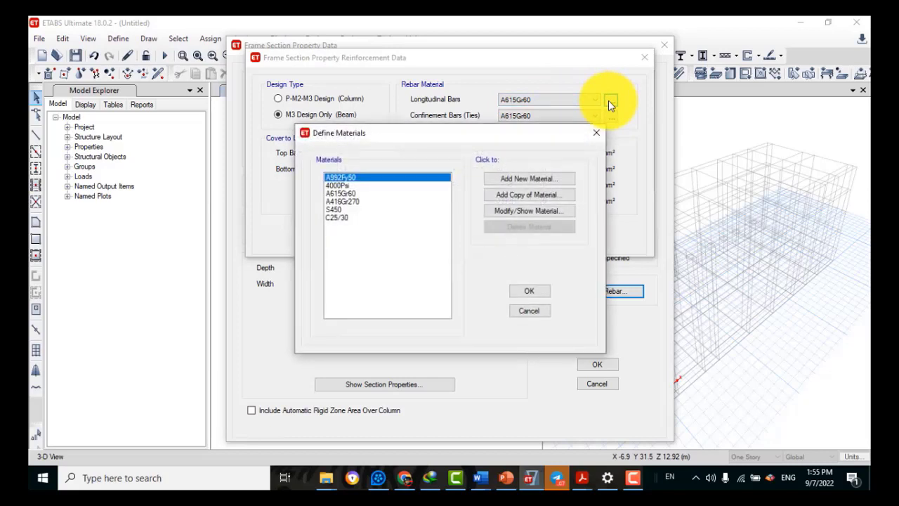
click(330, 209)
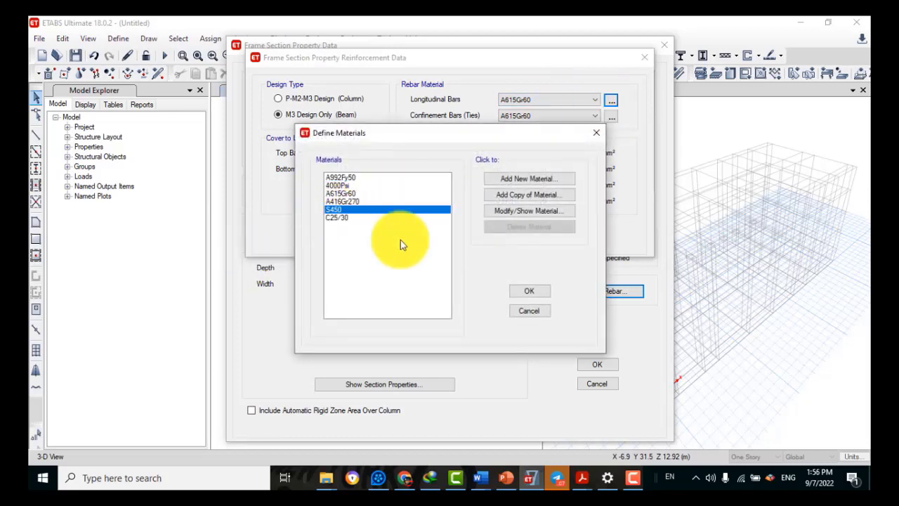
click(529, 292)
click(528, 116)
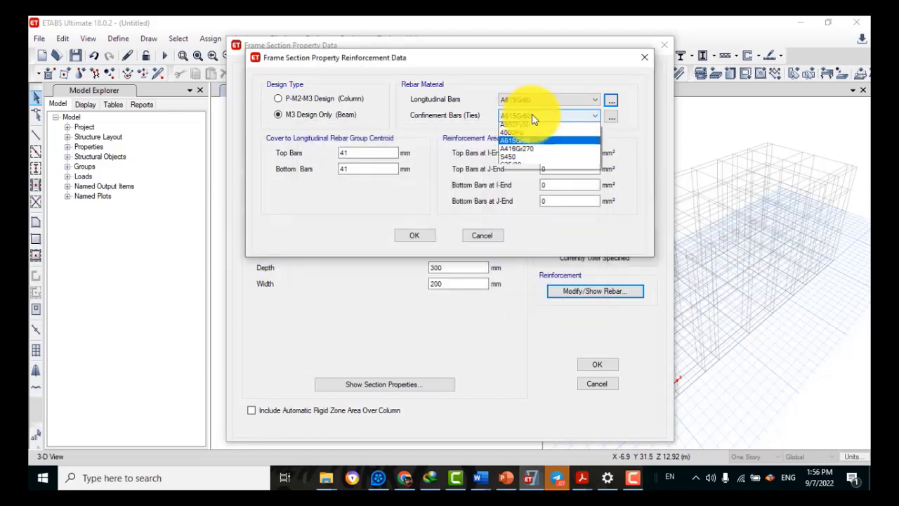
click(519, 162)
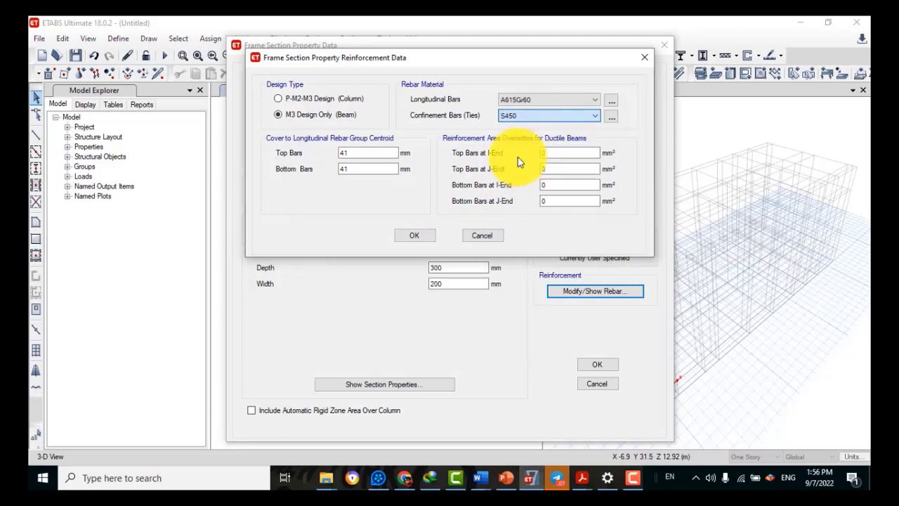
click(551, 101)
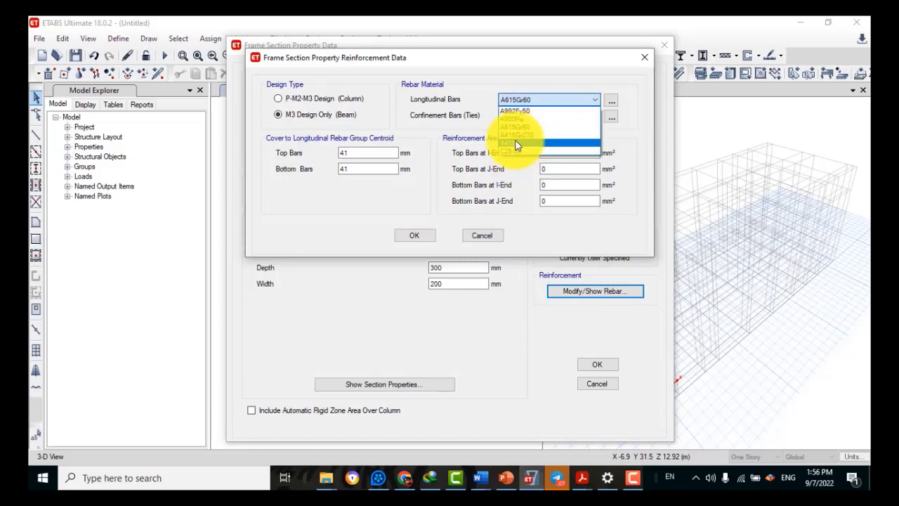
click(516, 145)
click(412, 232)
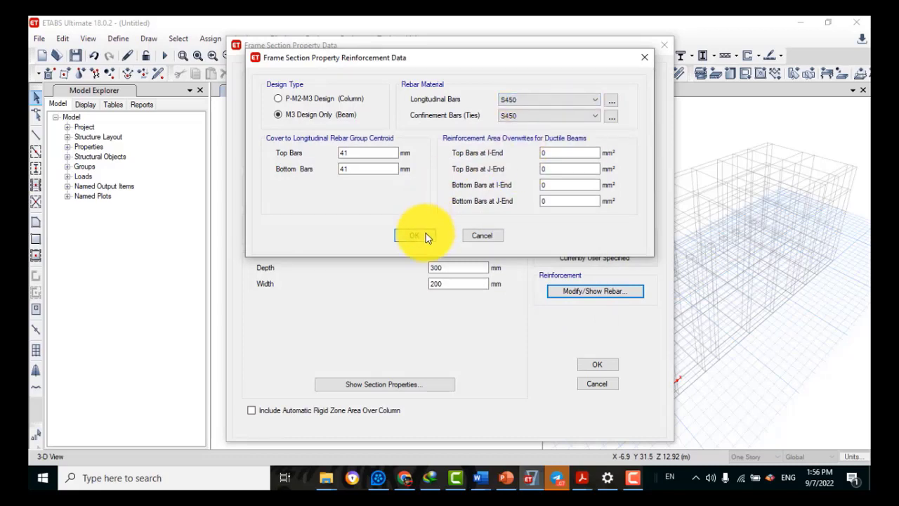
Step: Review the Grade beam's stiffness modifiers, accept them and save the Grade beam section
click(598, 246)
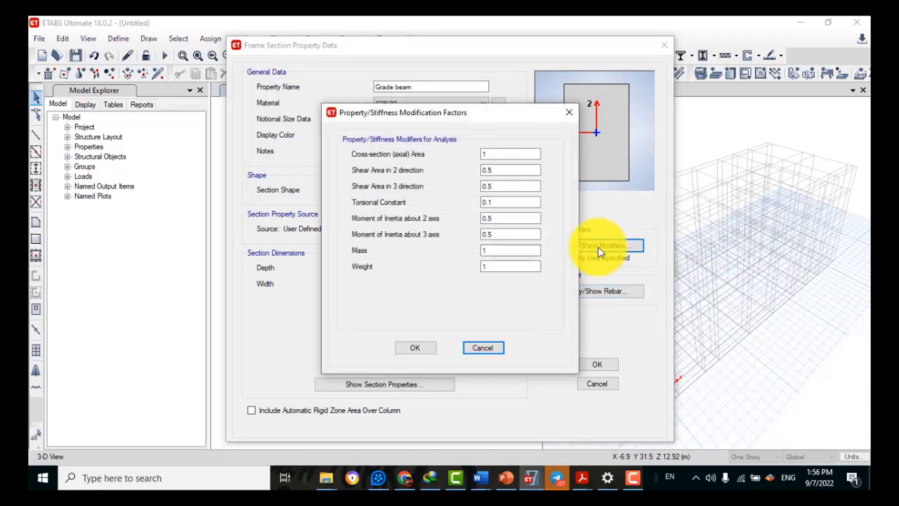
click(413, 347)
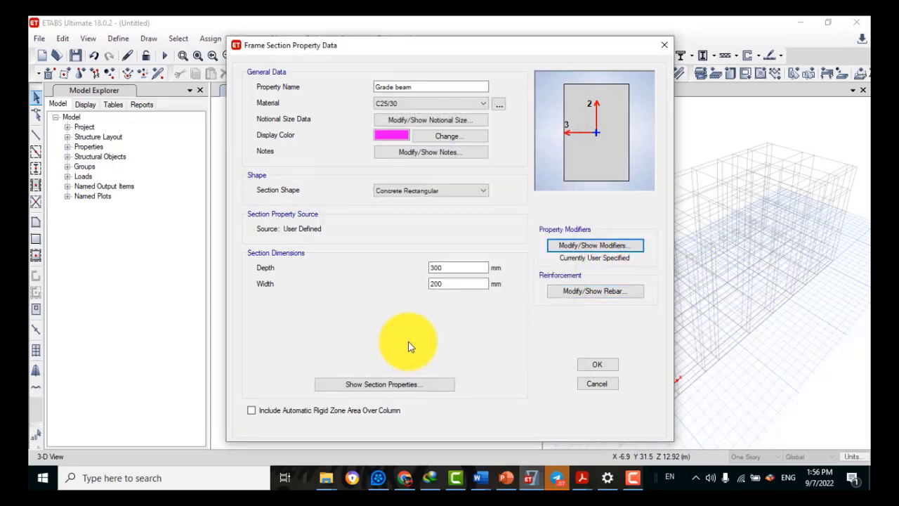
click(613, 365)
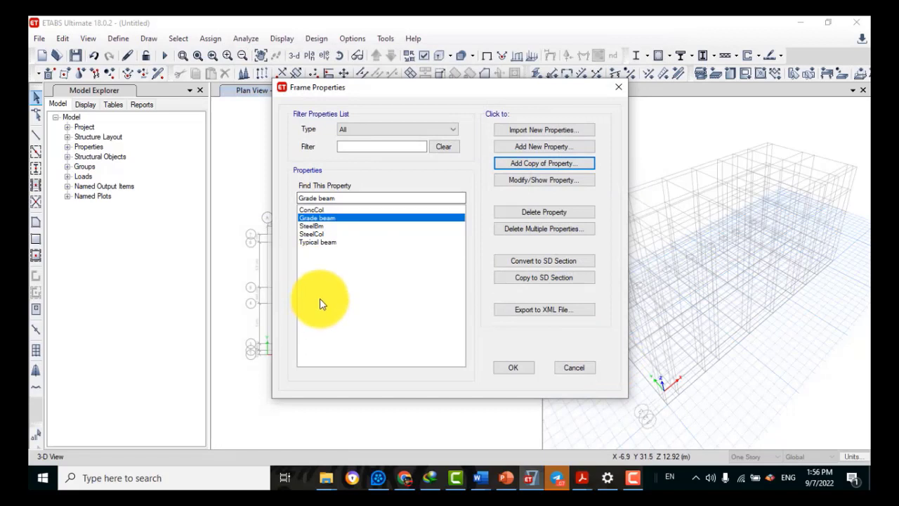
Step: Modify the ConcCol frame section, renaming it "Column" and setting its material to C25/30
click(316, 211)
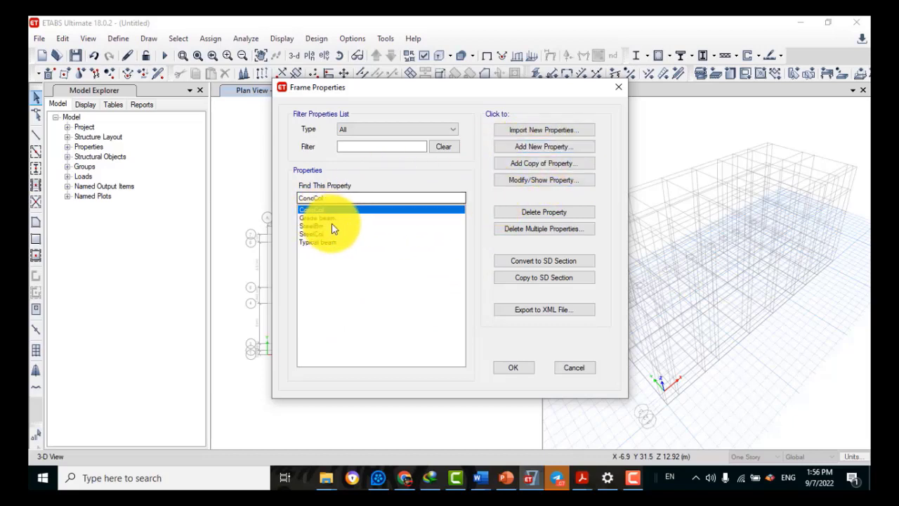
click(538, 181)
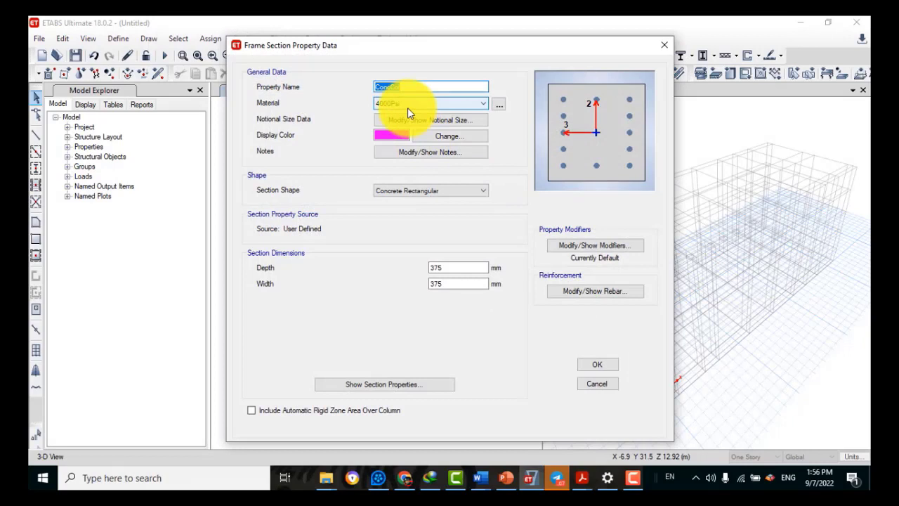
text(Column)
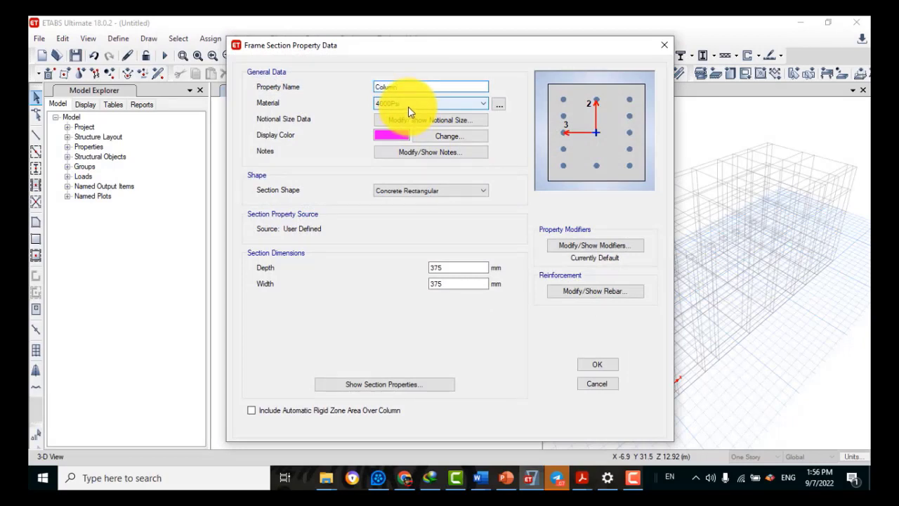
click(459, 106)
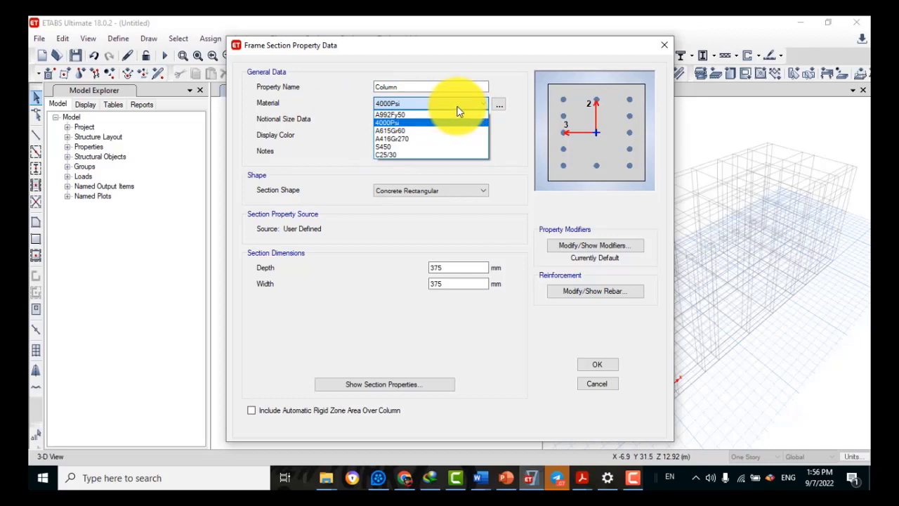
click(393, 156)
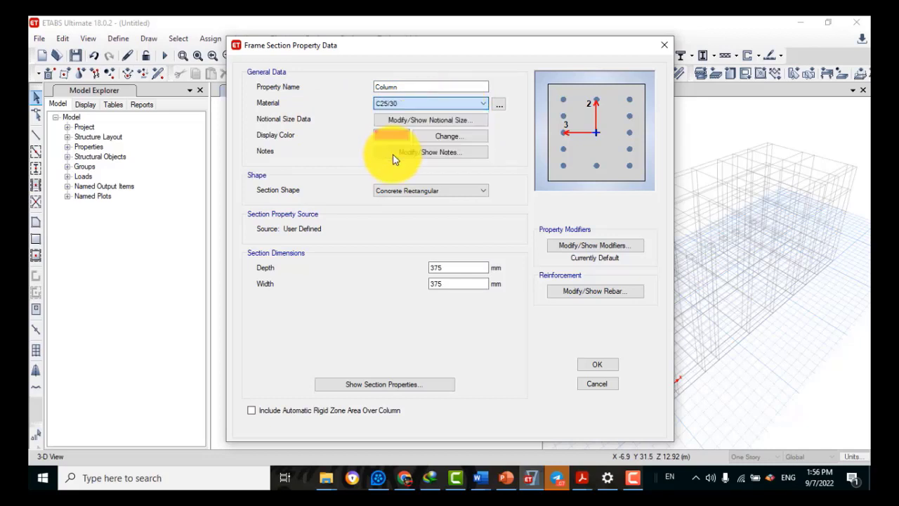
Step: Set the Column section's depth and width to 400 mm each
double_click(437, 268)
text(4010)
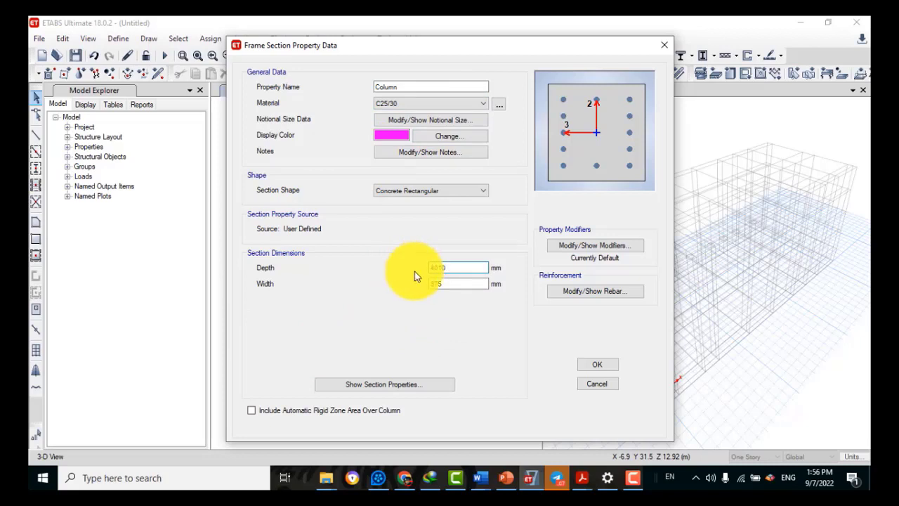
double_click(456, 283)
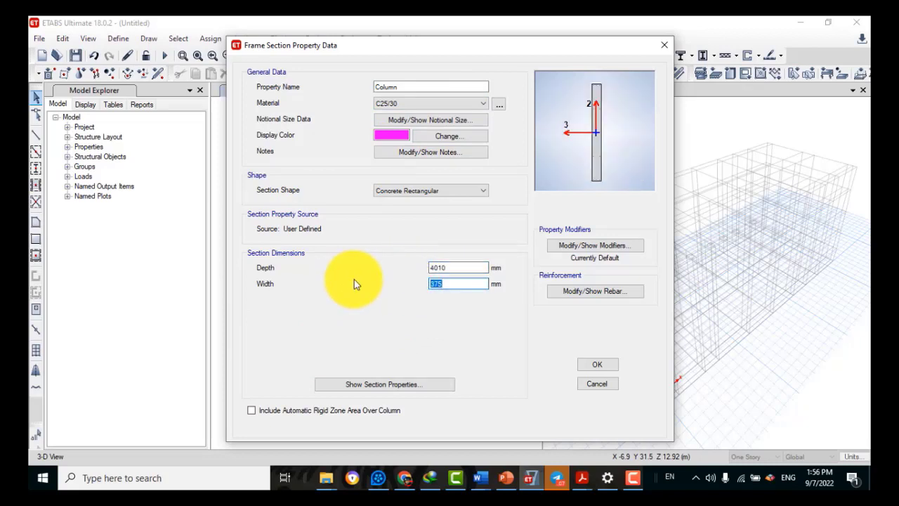
text(400)
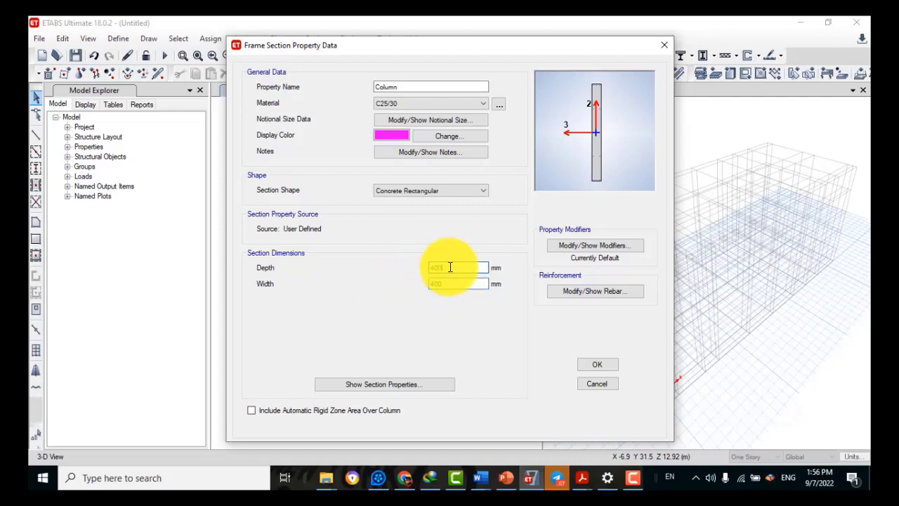
double_click(450, 267)
text(400)
click(451, 283)
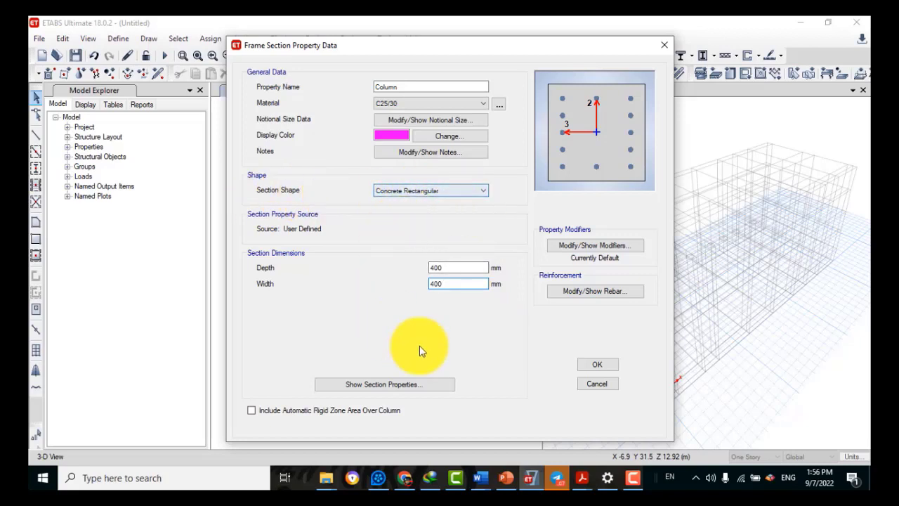
Step: Set the clear cover for the Column section's confinement bars to 25 mm in its reinforcement data
click(575, 295)
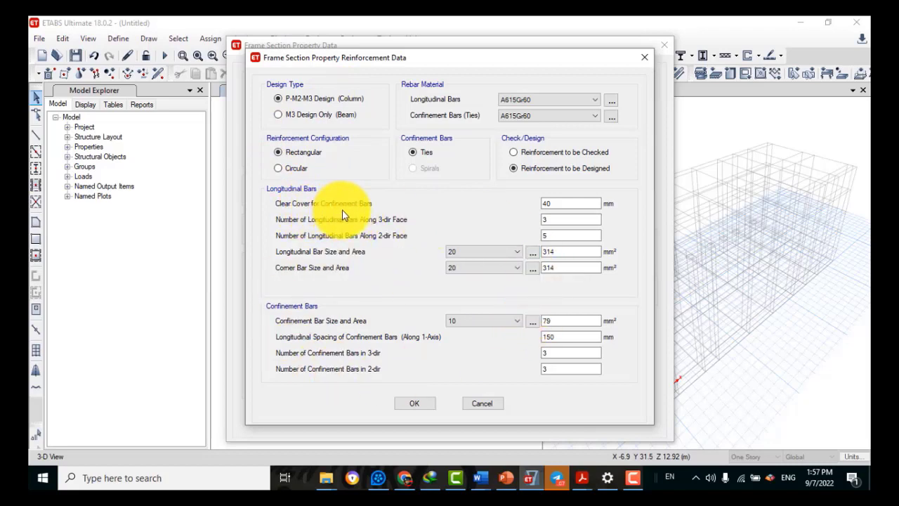
double_click(557, 203)
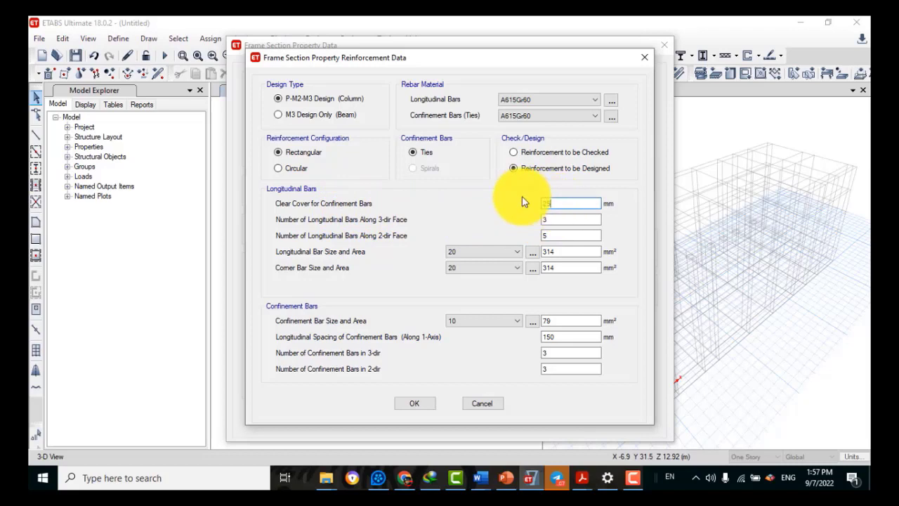
text(25)
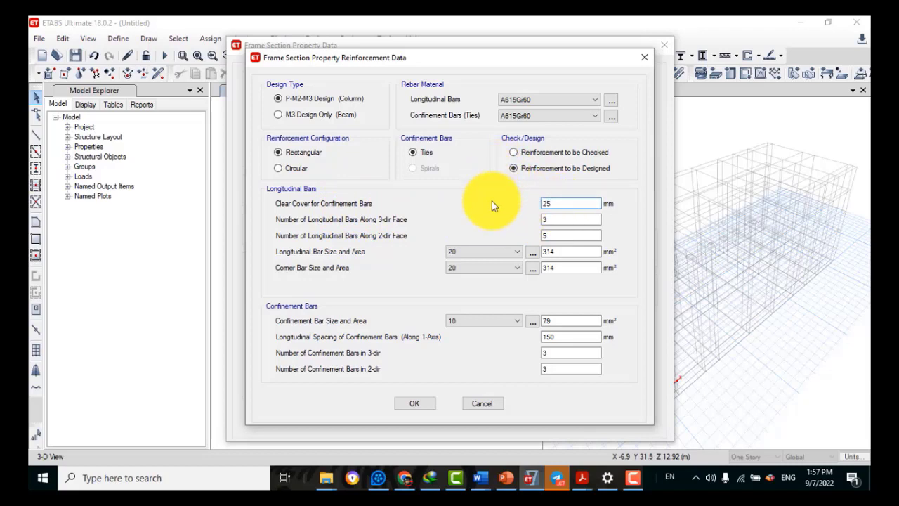
Step: Assign S450 as the material of the Column section's longitudinal and confinement bars
click(610, 101)
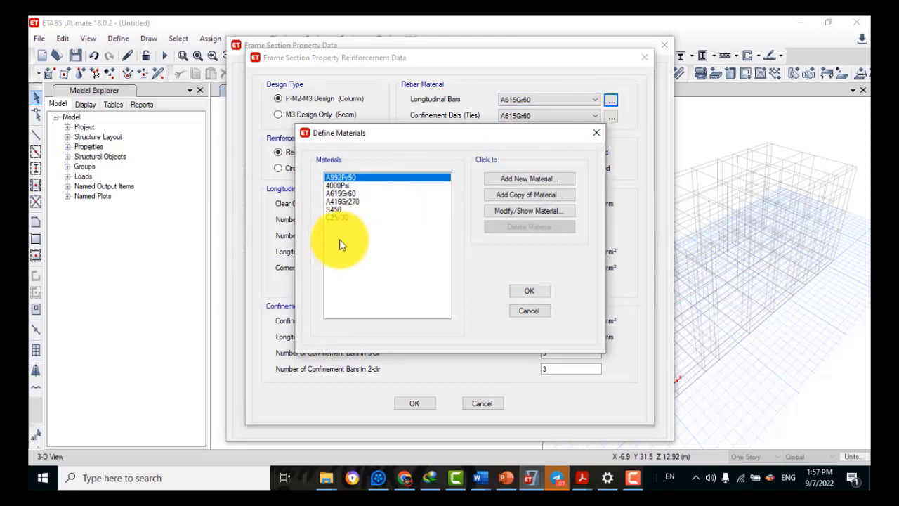
click(338, 210)
click(538, 292)
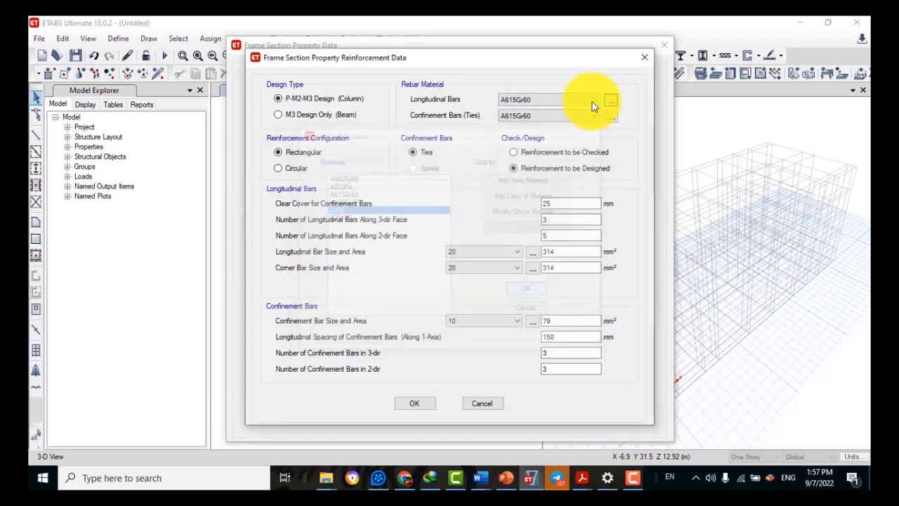
click(593, 102)
click(531, 143)
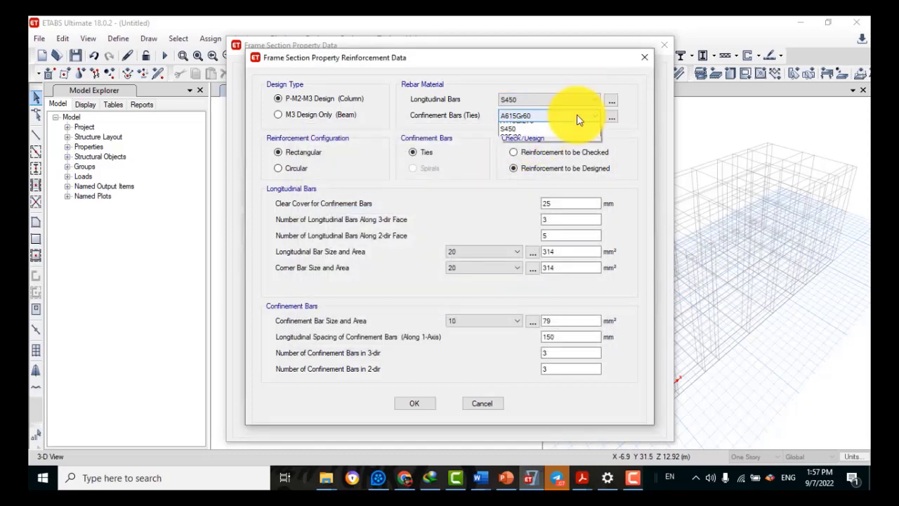
click(583, 115)
click(519, 159)
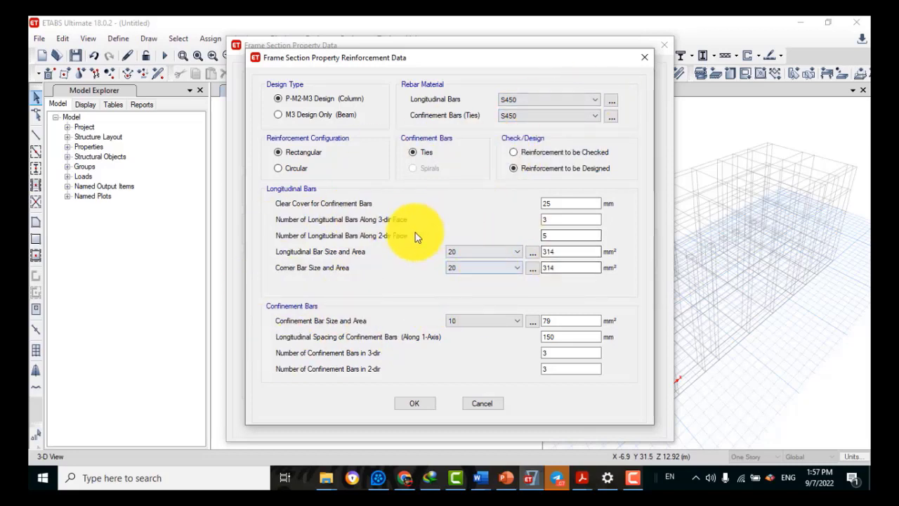
Step: Save the Column section with its reinforcement data and close the frame section definitions
click(505, 271)
click(397, 403)
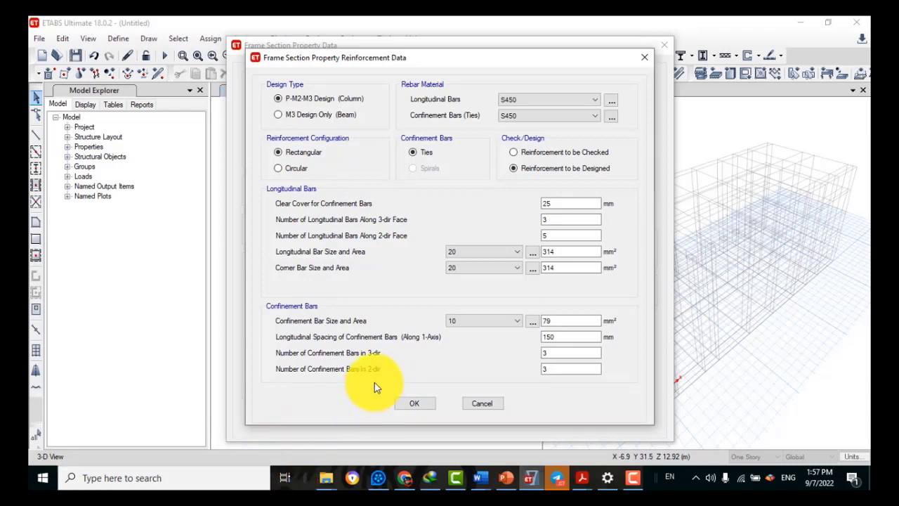
click(420, 403)
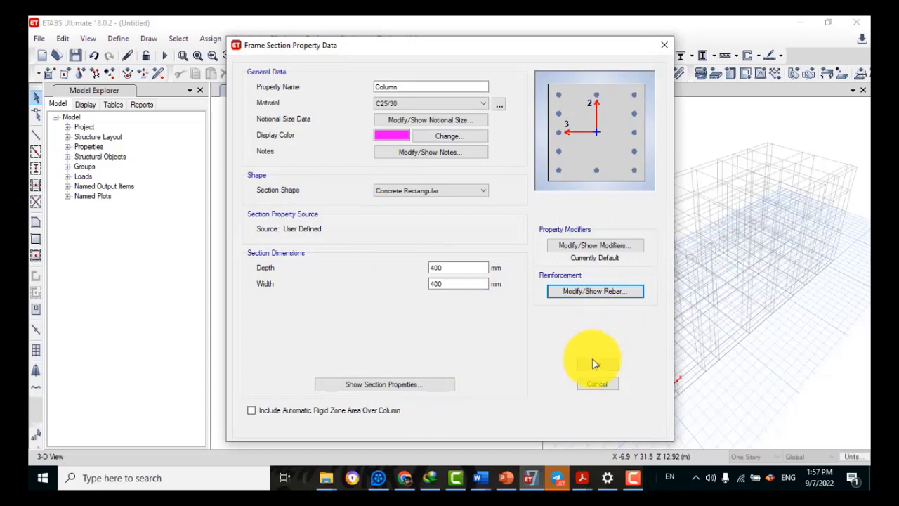
click(592, 363)
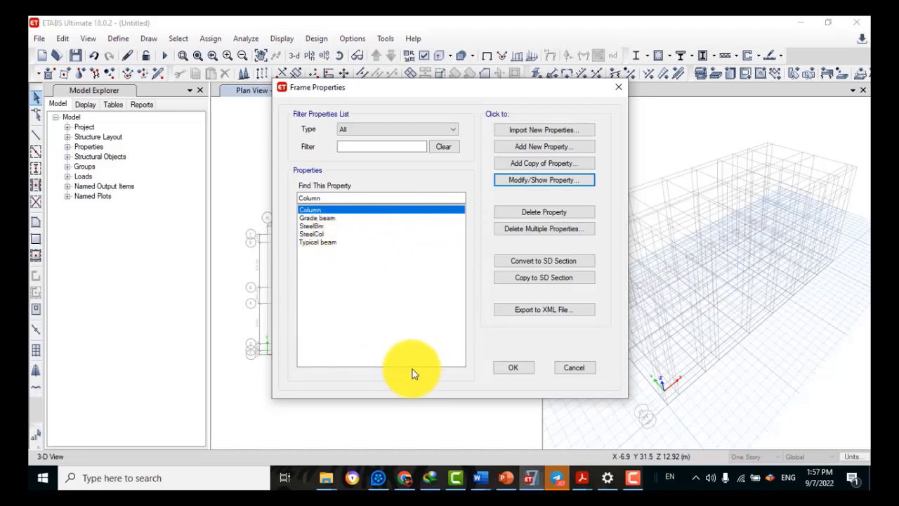
click(524, 368)
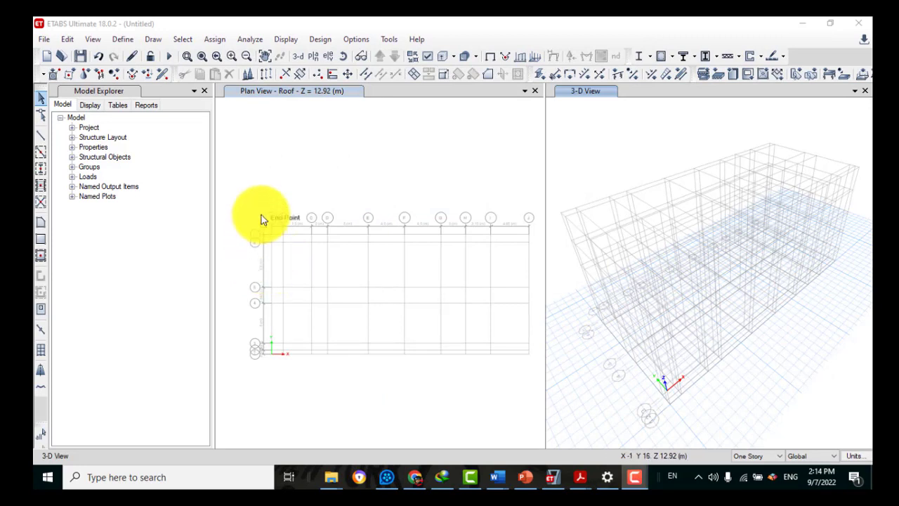
Step: Open the Slab1 slab property for modification, rename it Slab and assign C25/30 as its material
click(125, 41)
mouse_move(138, 75)
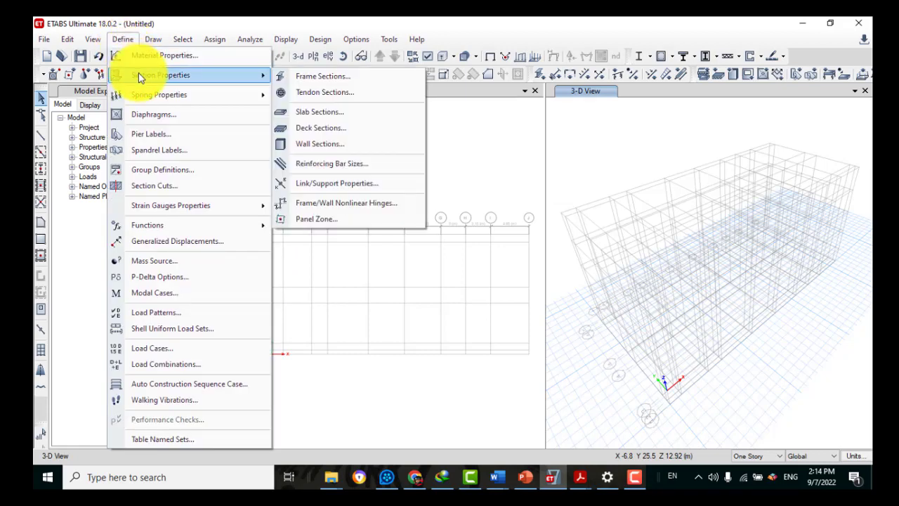
click(297, 115)
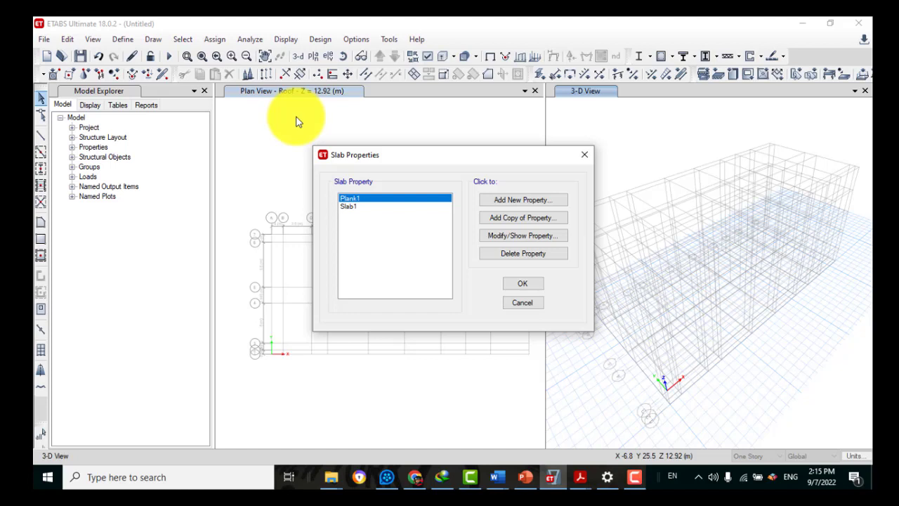
click(352, 208)
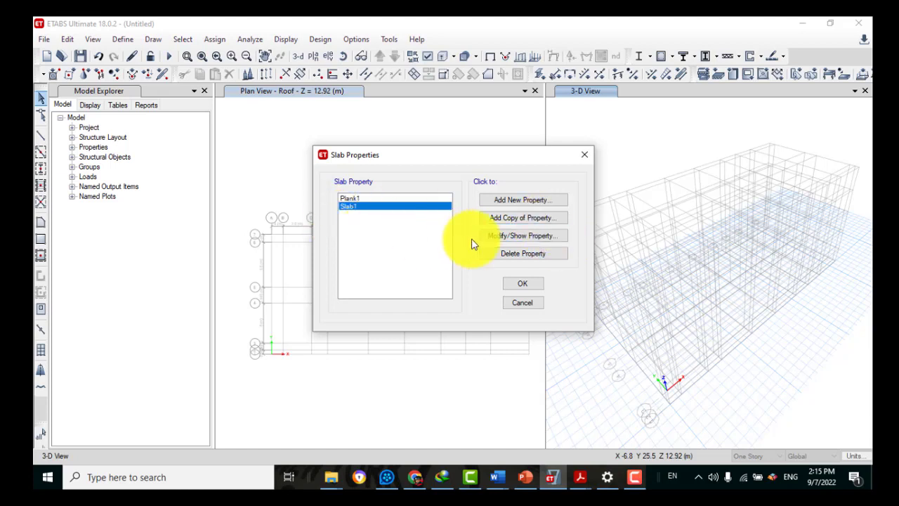
click(508, 240)
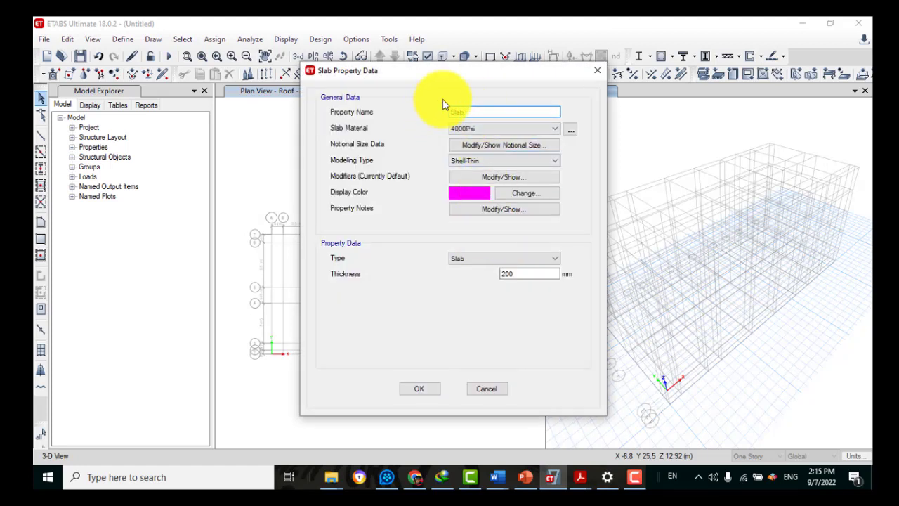
text(Slab)
click(522, 131)
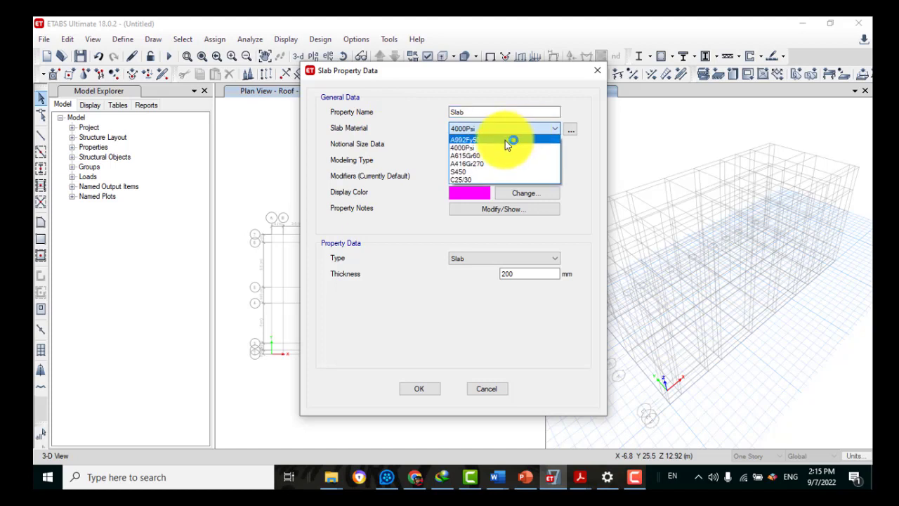
click(464, 179)
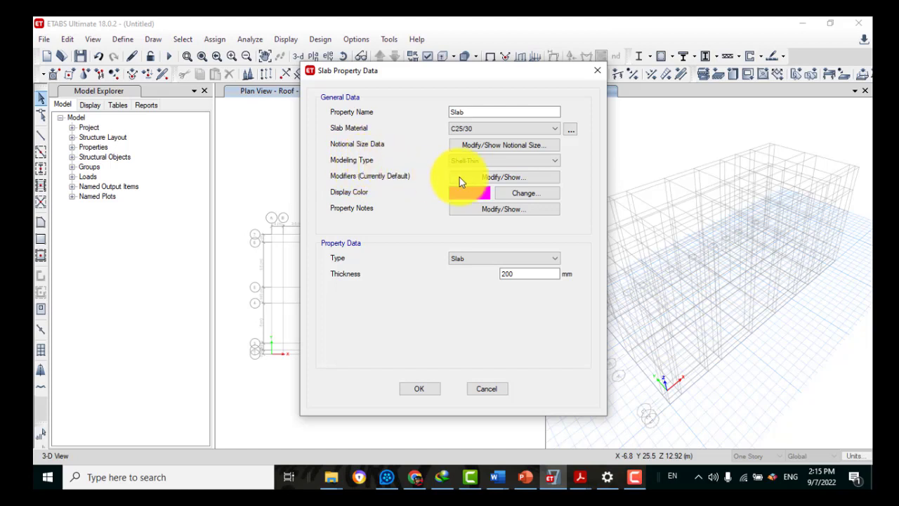
Step: Set the slab thickness to 150 mm, keeping the Shell-Thin modeling type and the Slab property type
click(500, 161)
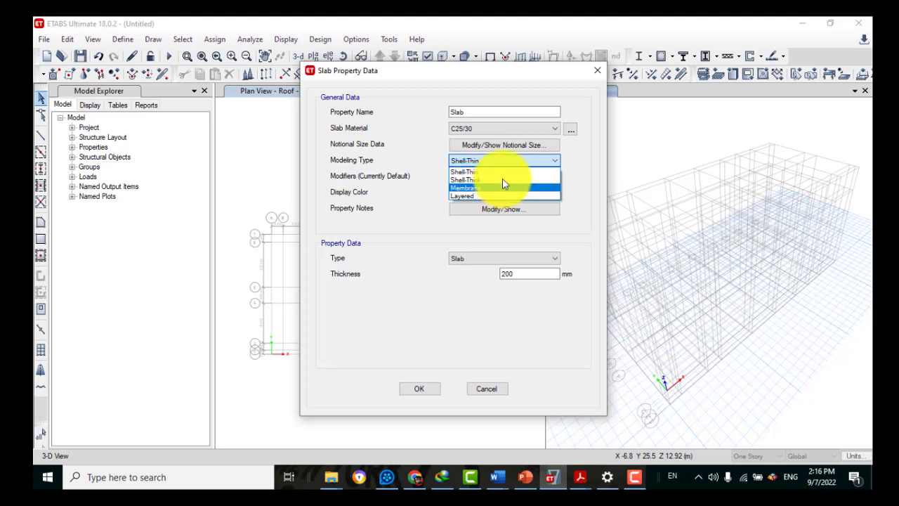
click(508, 163)
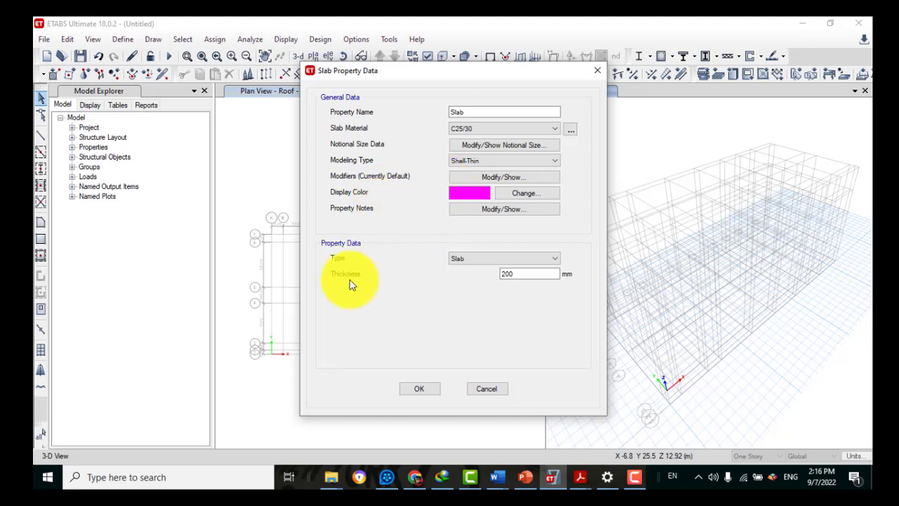
double_click(520, 273)
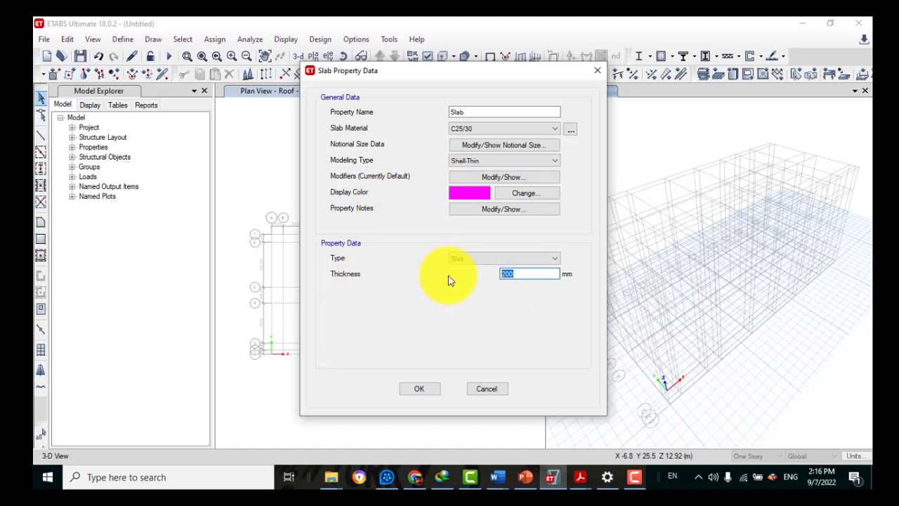
text(150)
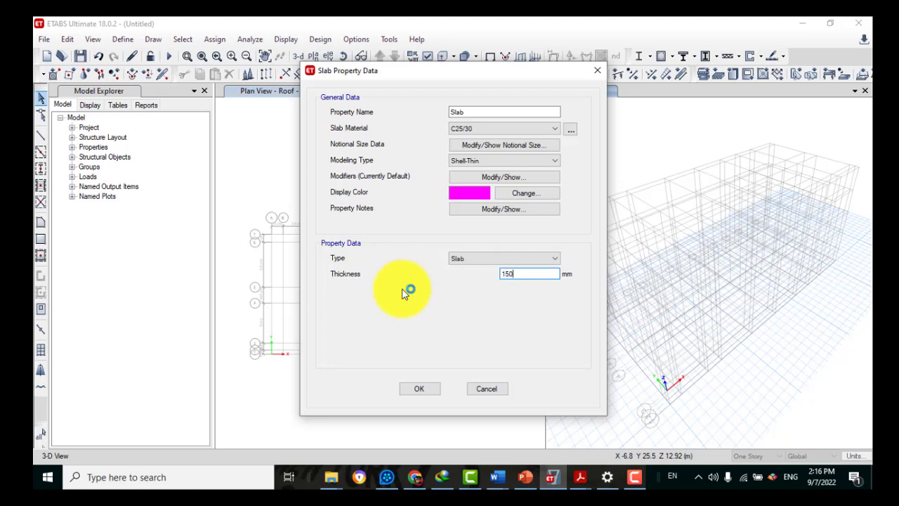
click(499, 259)
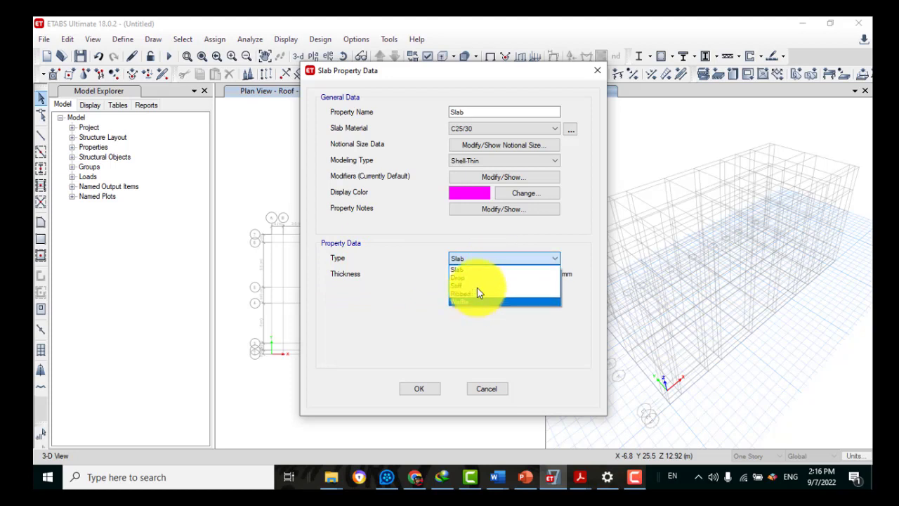
click(494, 258)
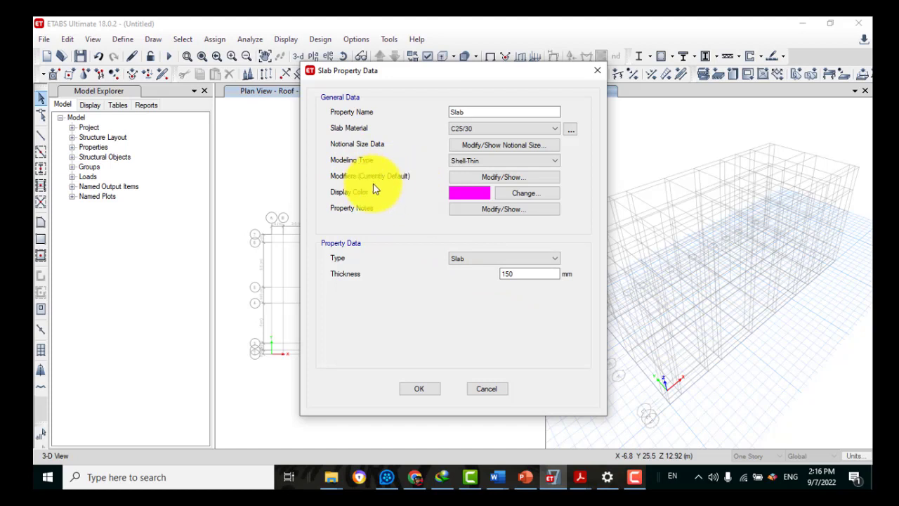
Step: Set the slab's membrane f11, f22 and f12 stiffness modifiers to 0.05 each
click(471, 184)
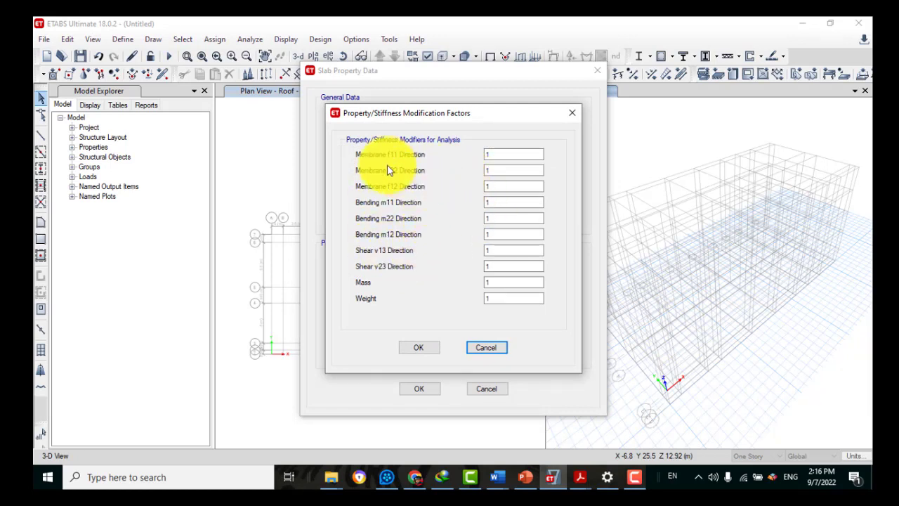
click(495, 154)
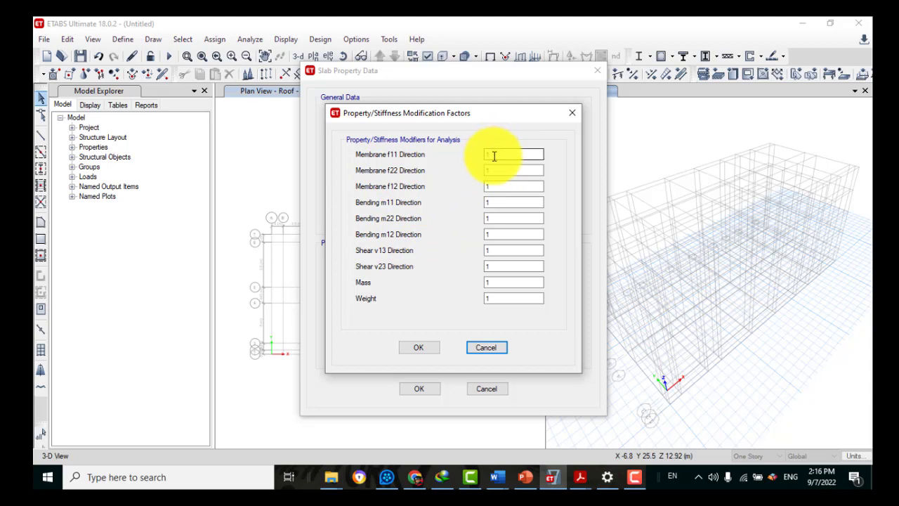
double_click(495, 155)
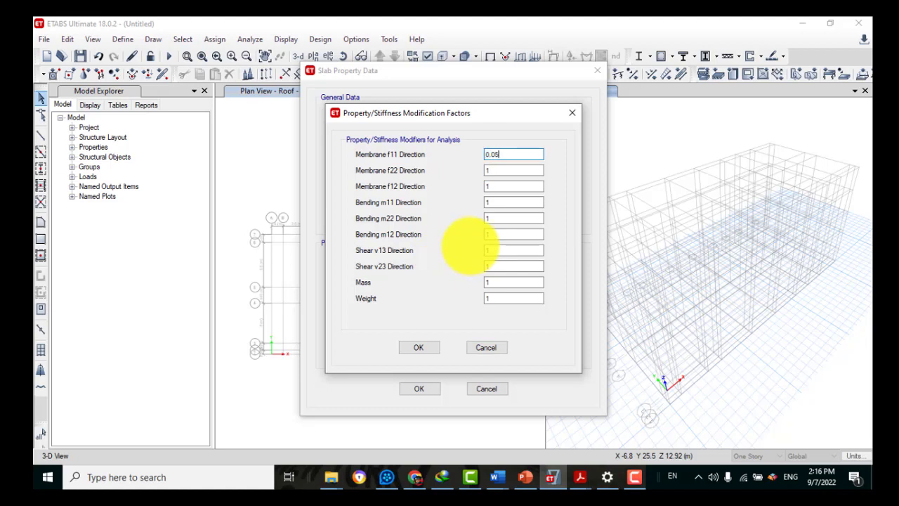
double_click(493, 170)
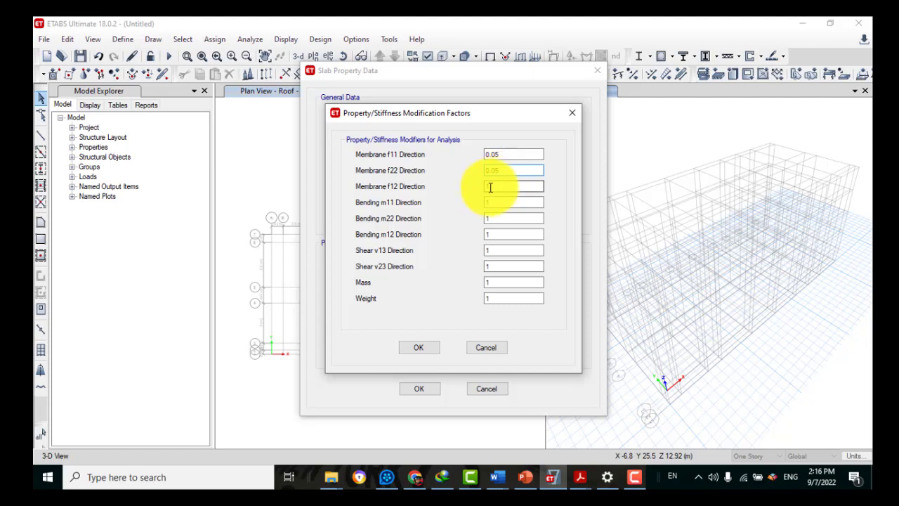
key(Tab)
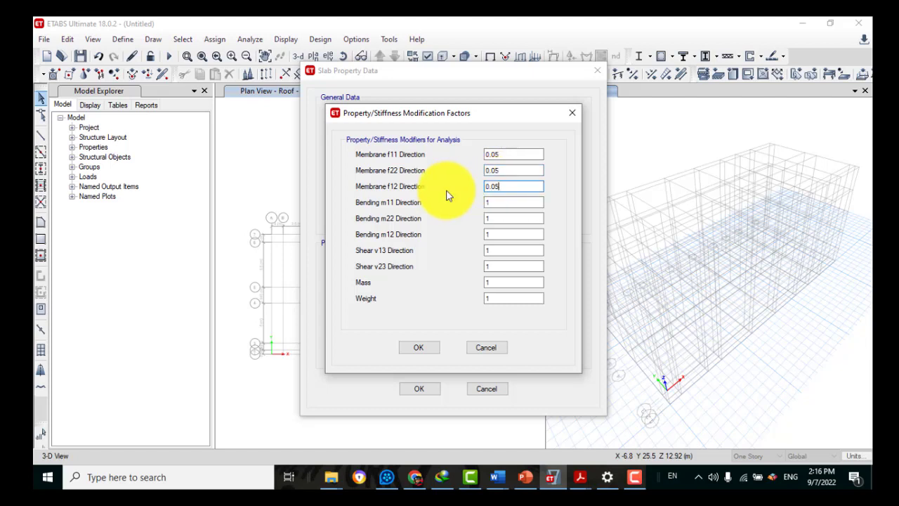
Step: Set the slab's bending m11, m22 and m12 stiffness modifiers to 0.05 each
key(Tab)
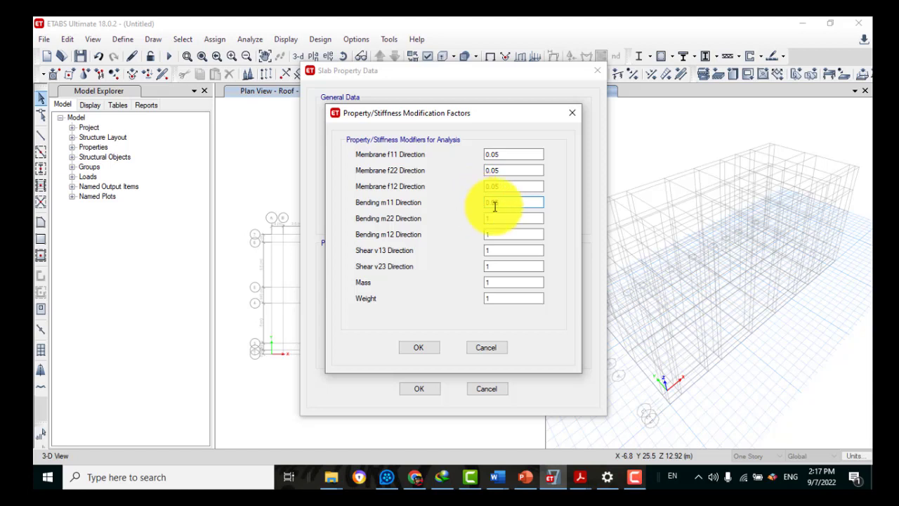
key(Tab)
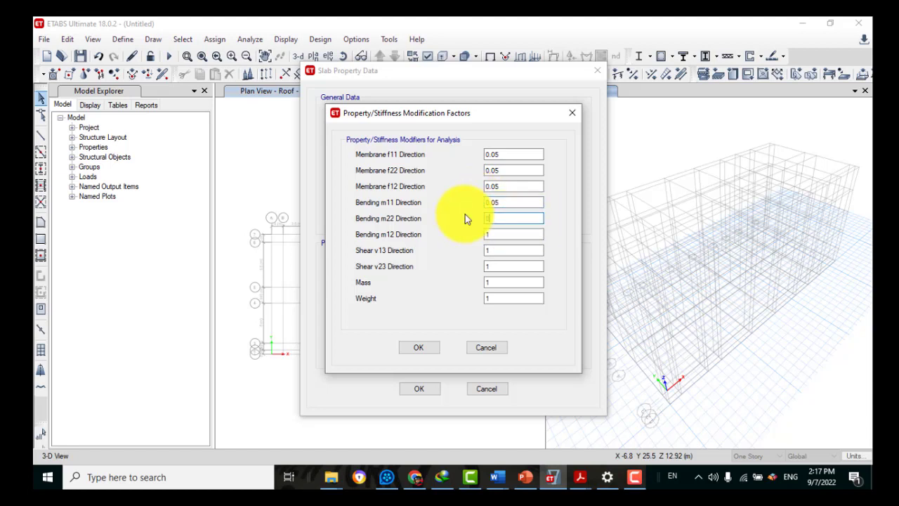
text(0.05)
click(484, 234)
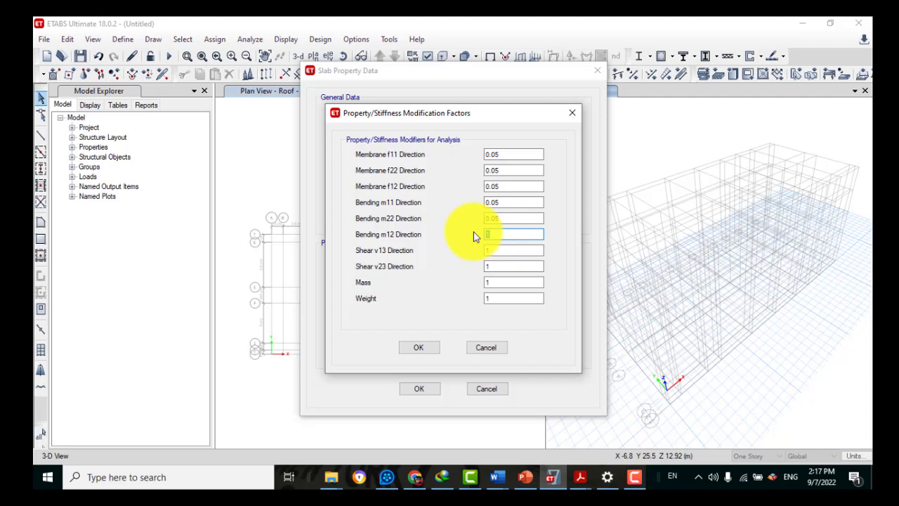
text(0.05)
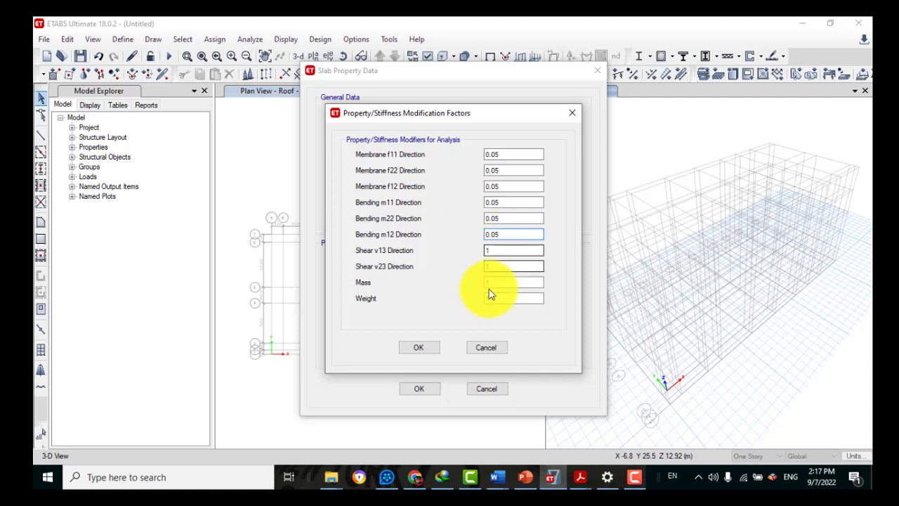
click(494, 266)
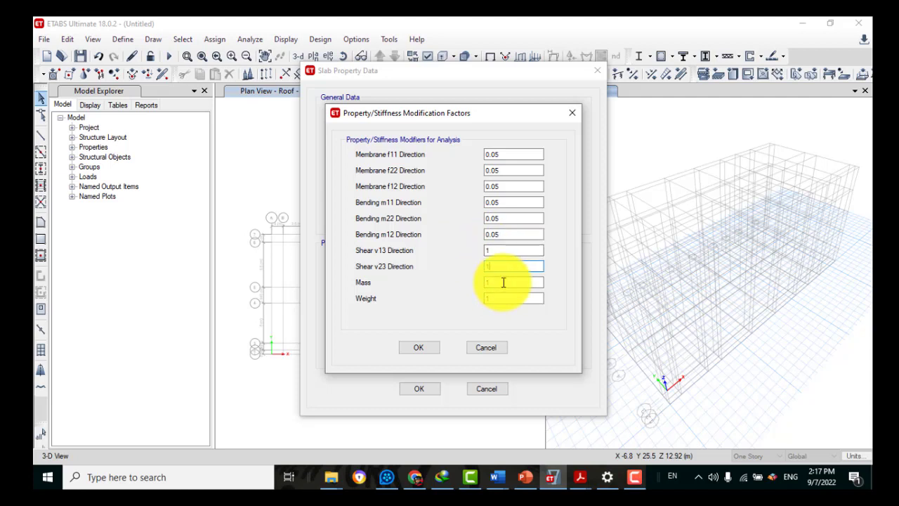
Step: Save the stiffness modifiers and the Slab property, and close the slab property definitions
click(420, 344)
click(424, 390)
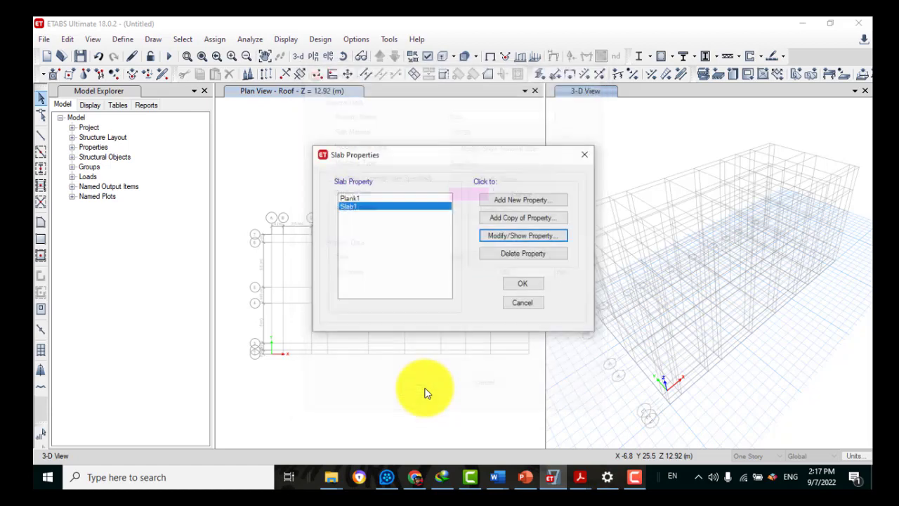
click(513, 283)
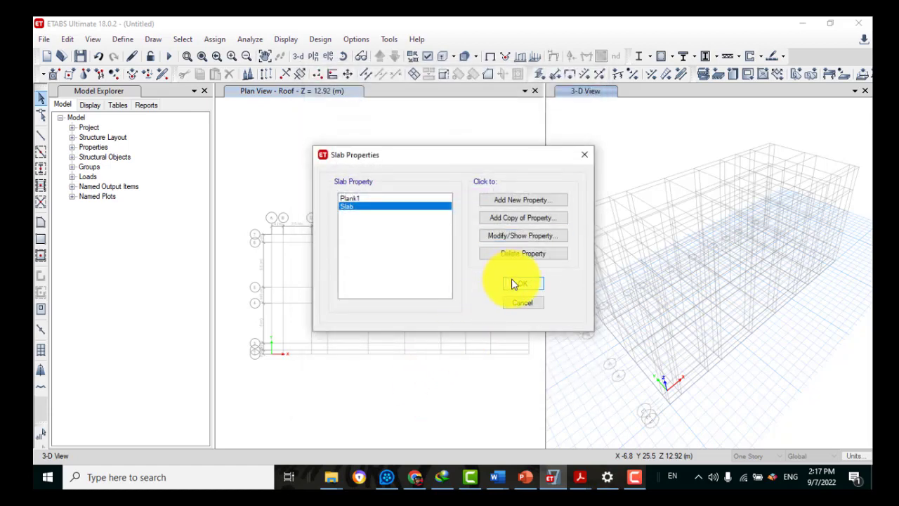
click(514, 284)
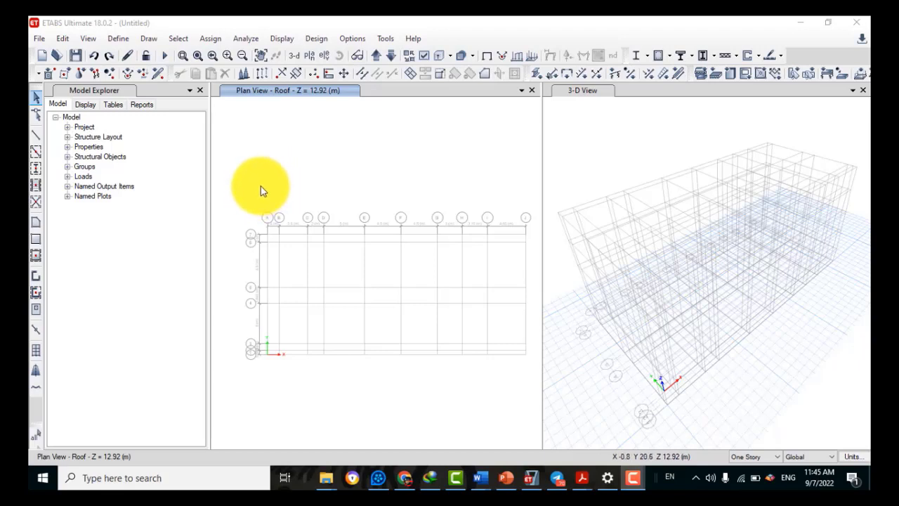
Step: Apply drawing to All Stories and start Quick Draw Columns in the plan view with the Column section
click(773, 456)
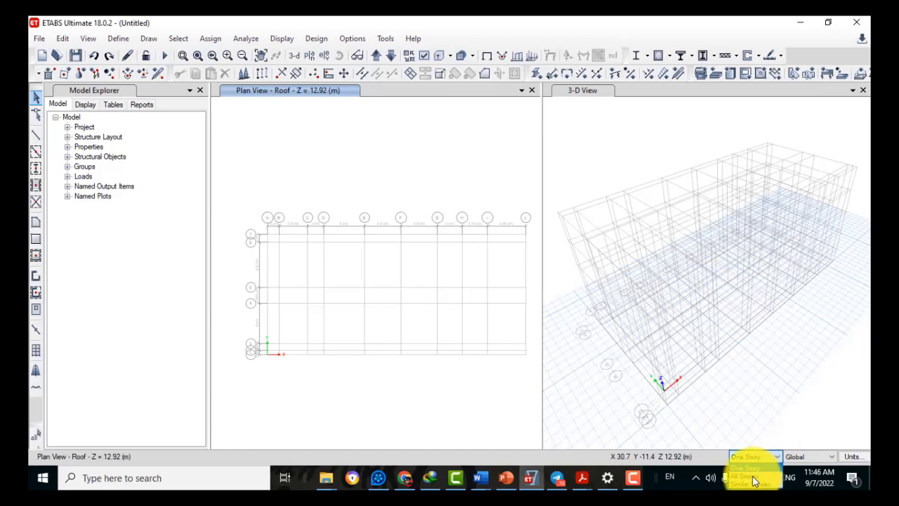
click(749, 476)
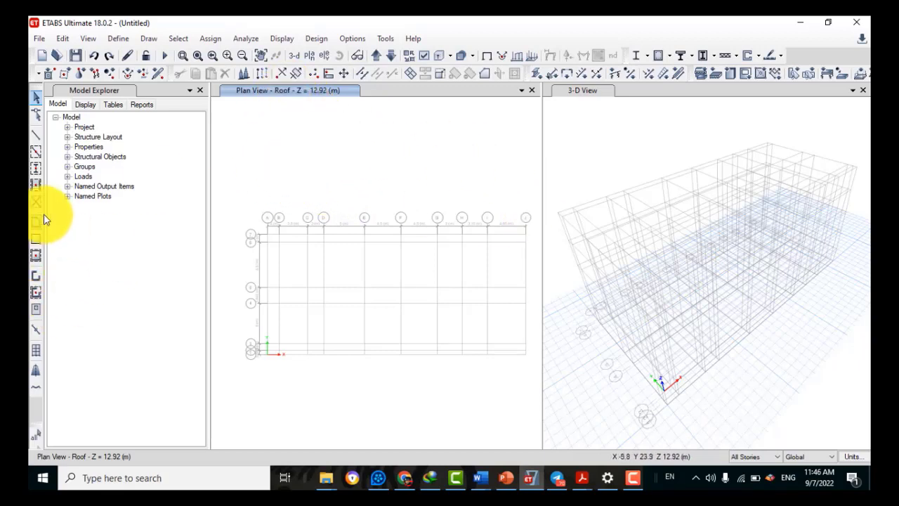
click(35, 170)
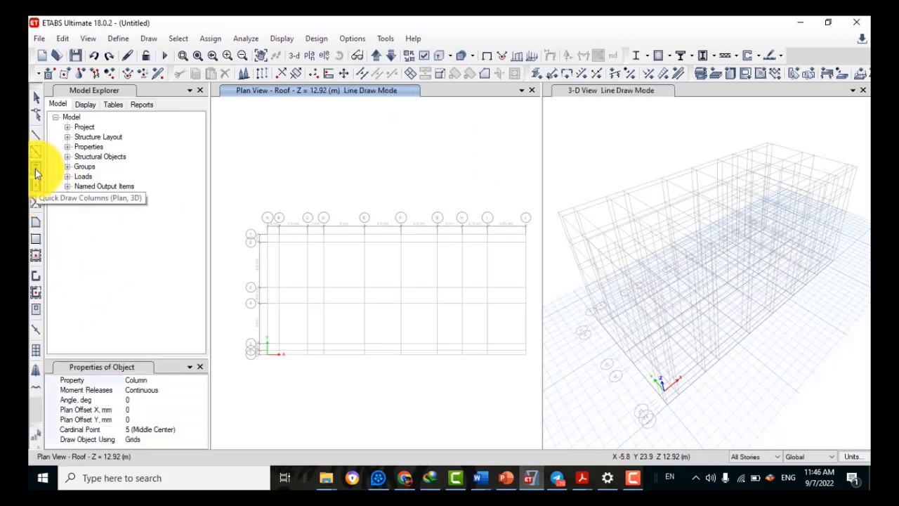
click(143, 380)
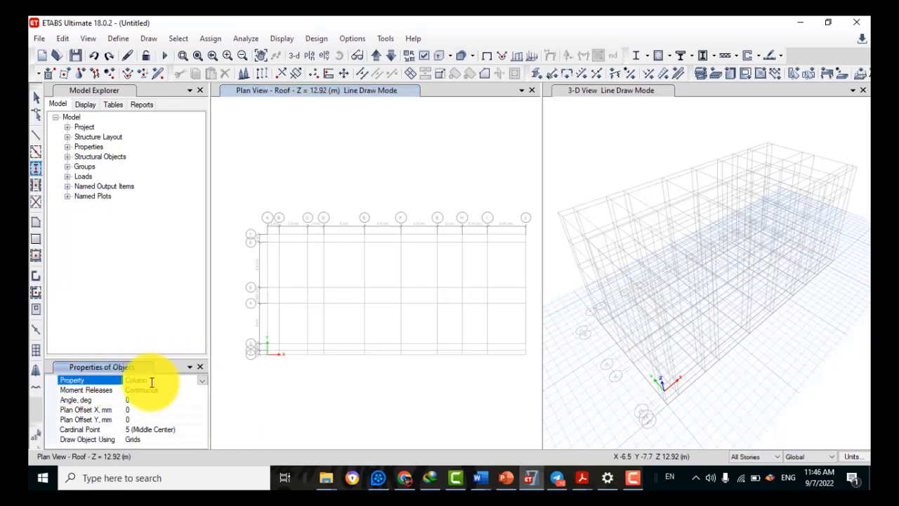
click(202, 380)
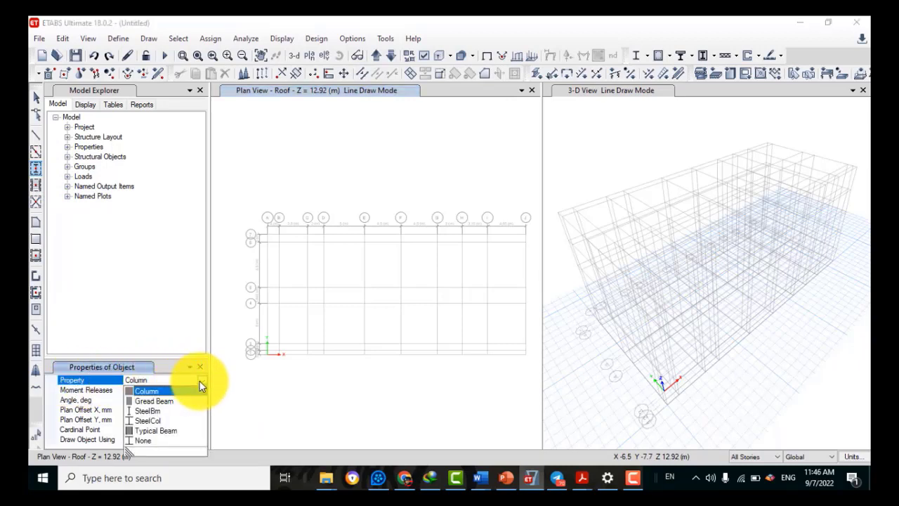
click(161, 380)
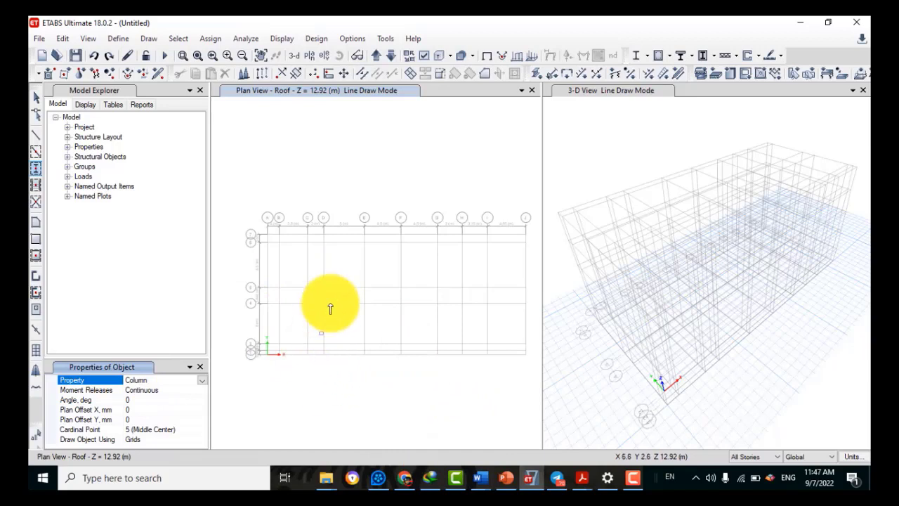
click(279, 271)
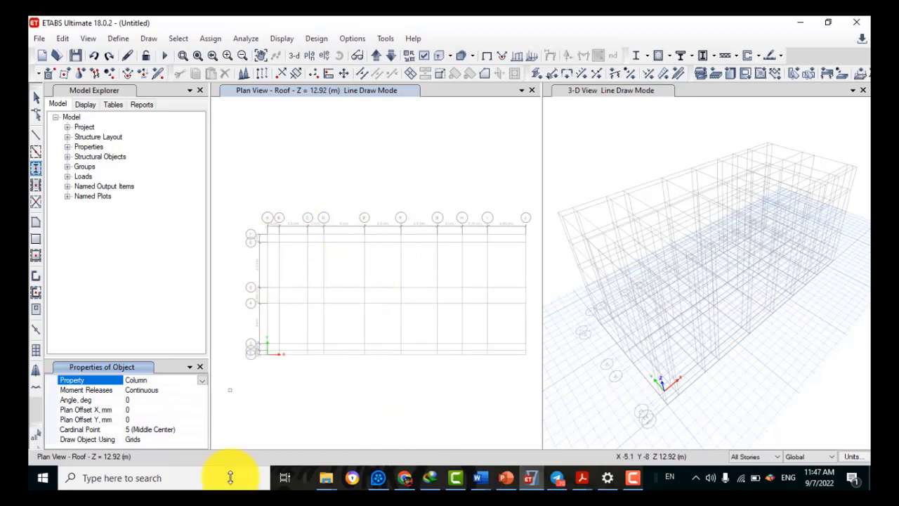
Step: Switch to PowerPoint and examine the column layout on the 1st and 2nd Floor slide in full-screen show
click(507, 479)
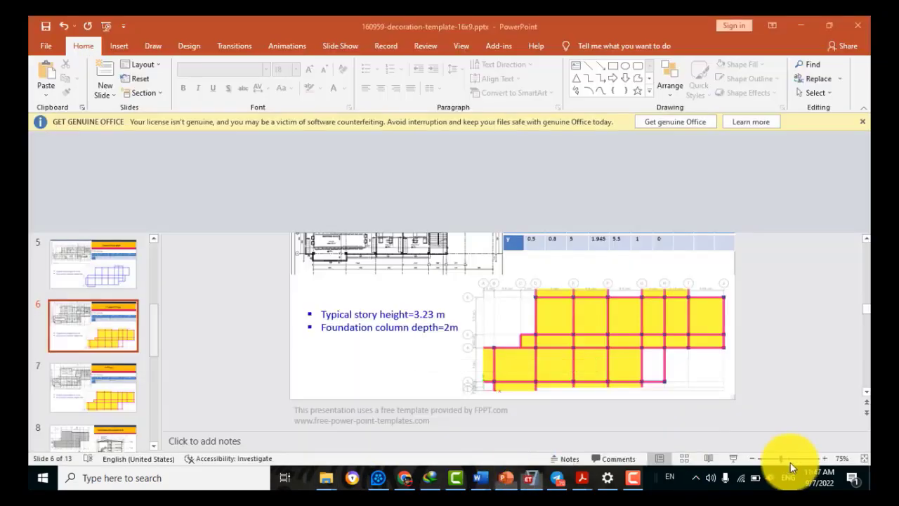
click(731, 459)
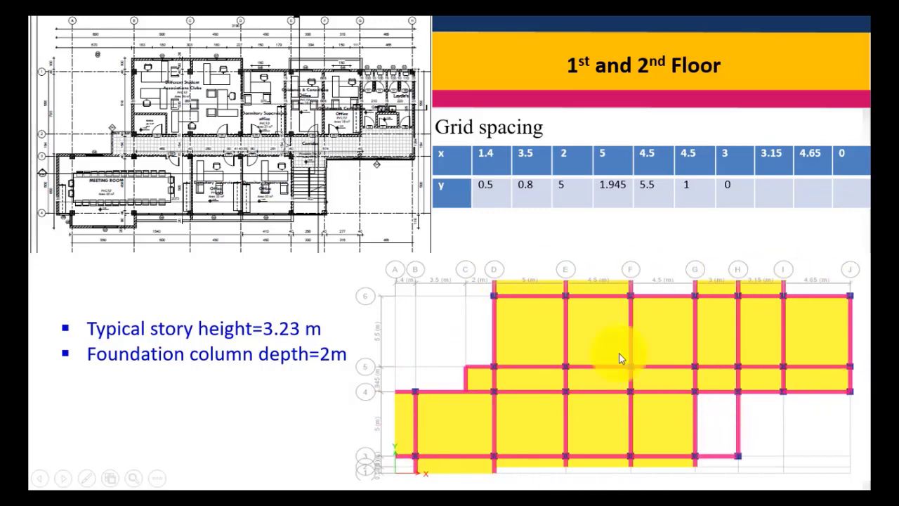
right_click(776, 433)
click(726, 426)
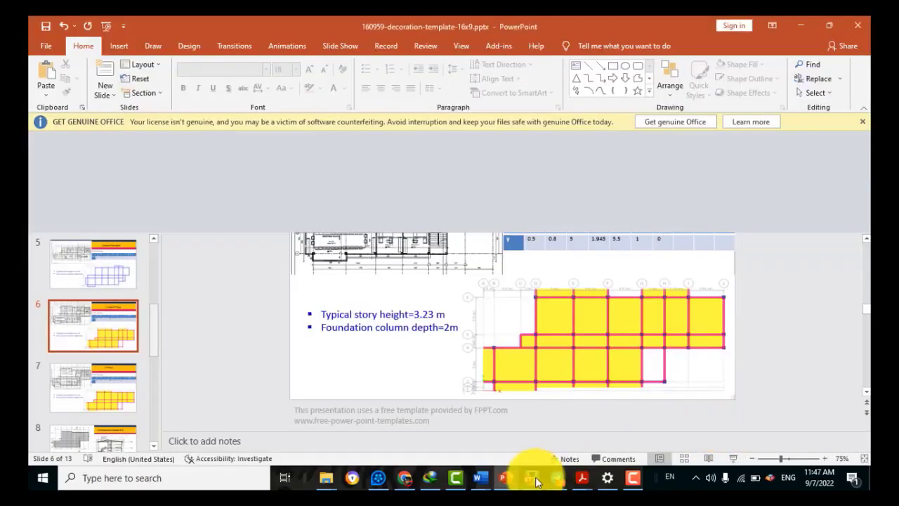
Step: Switch to ETABS and place columns along grid line 3 at grids B, D, E, F, G and H
click(532, 482)
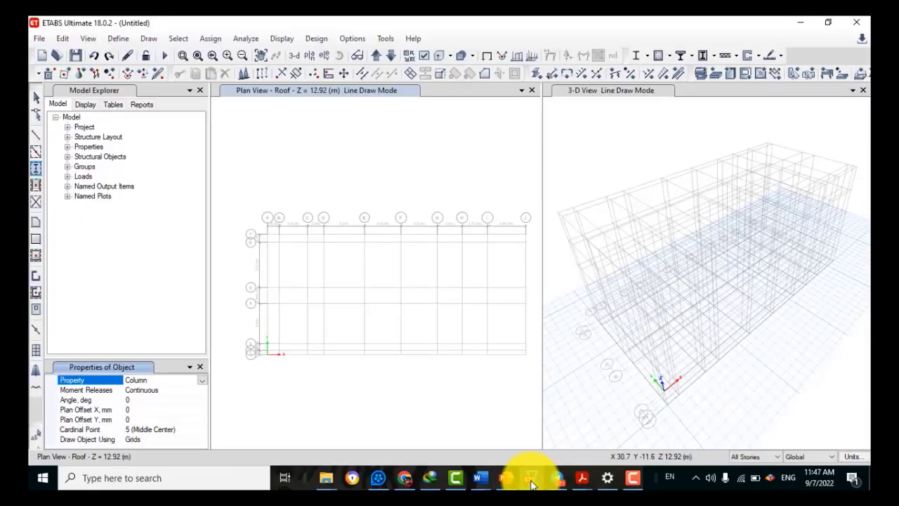
click(279, 347)
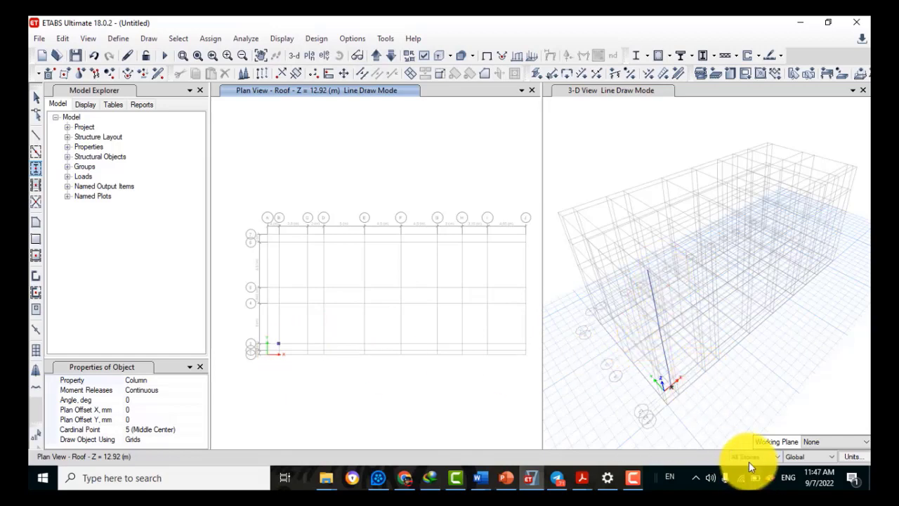
click(323, 345)
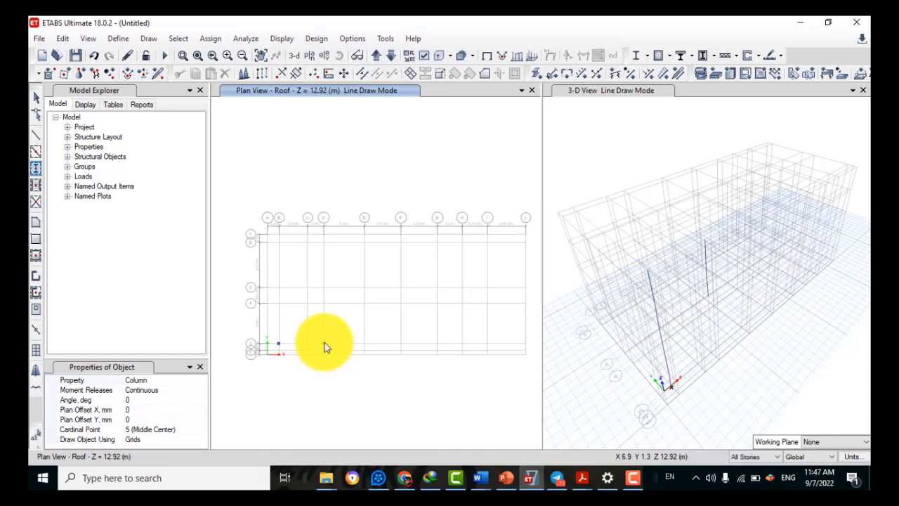
click(364, 345)
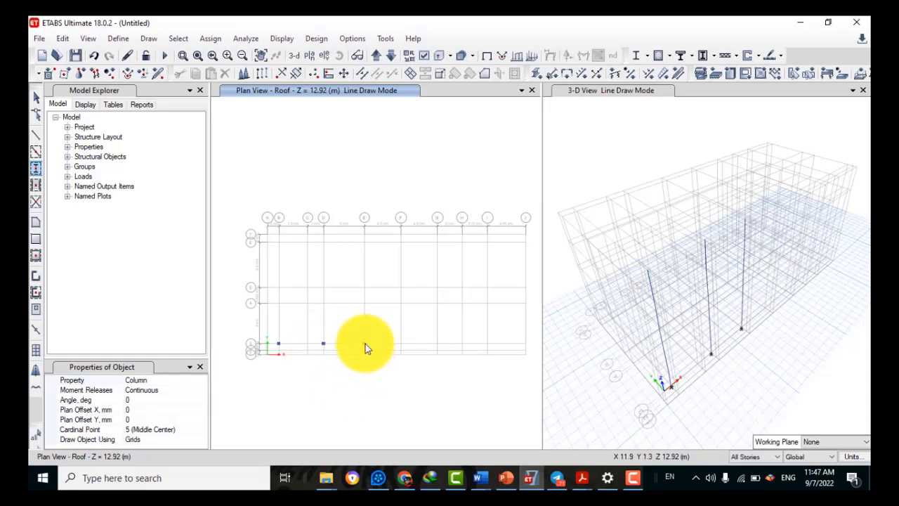
click(402, 345)
click(438, 345)
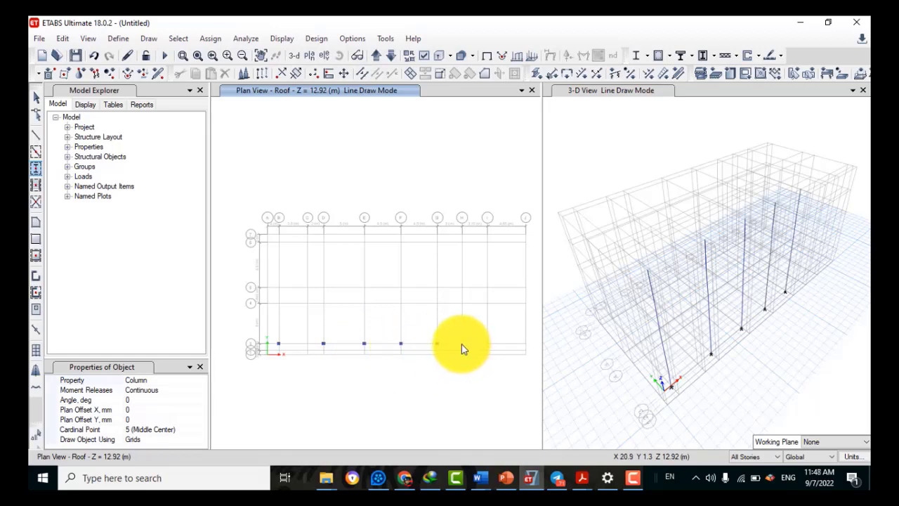
click(462, 344)
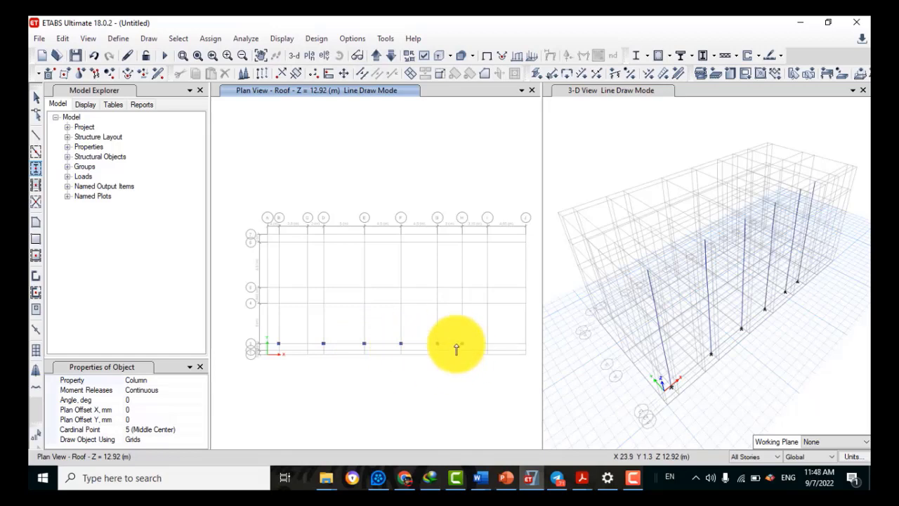
Step: Place columns on grid line 4 at grids H, I and J, and on grid J at lines 5 and 6
click(462, 302)
click(487, 302)
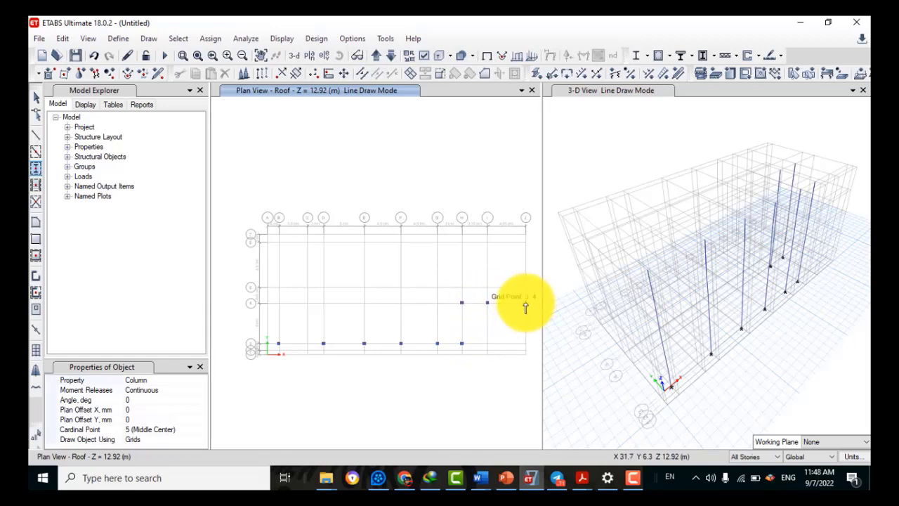
click(525, 303)
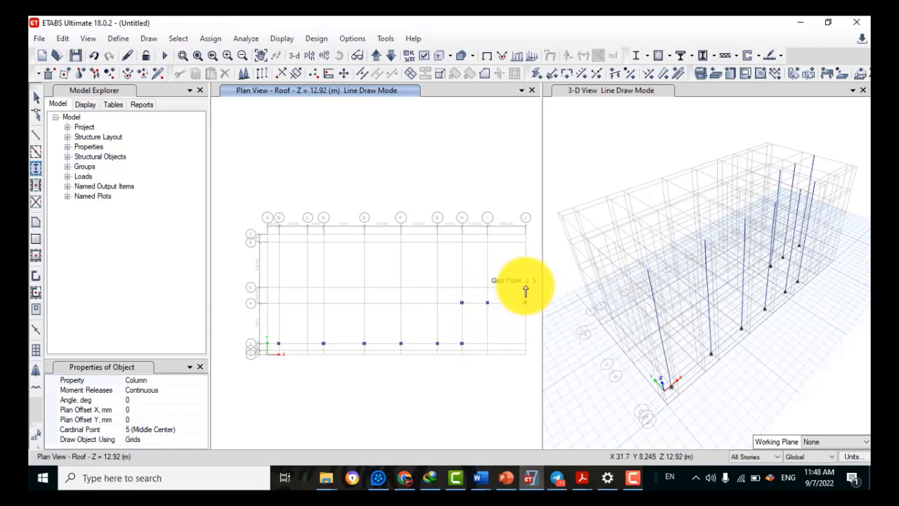
click(525, 287)
click(524, 243)
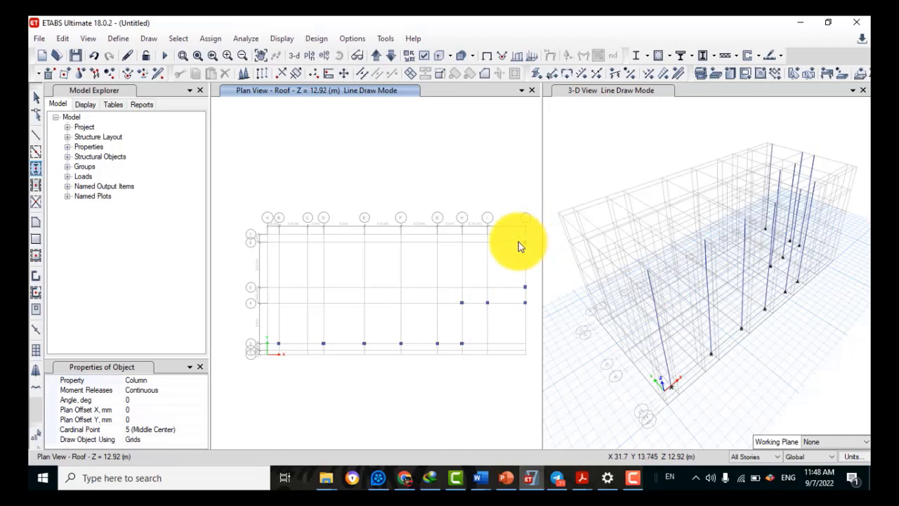
Step: Place columns along grid line 6 at grids I, H, G, F, E and D
click(463, 243)
click(437, 243)
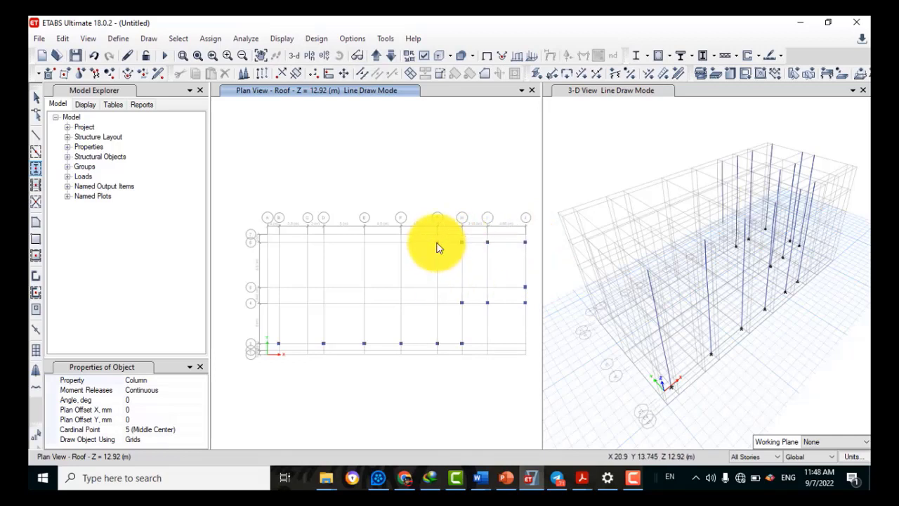
click(401, 243)
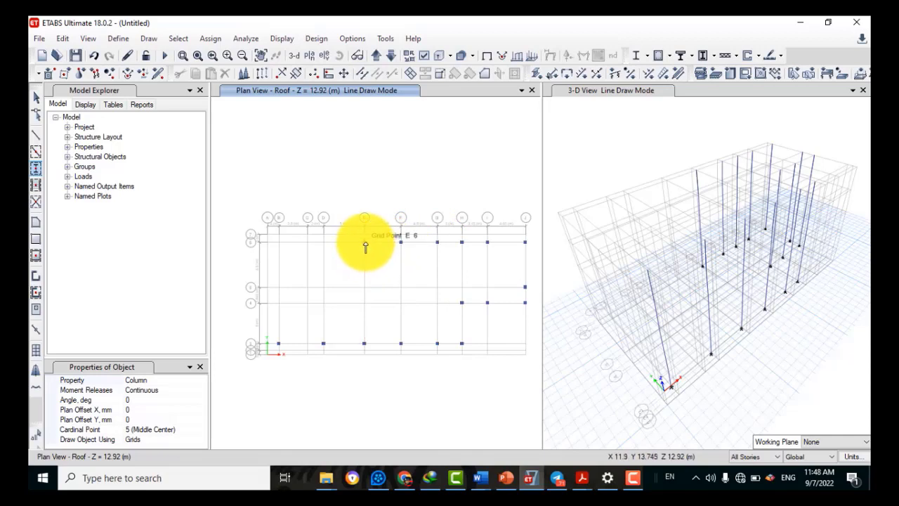
click(364, 243)
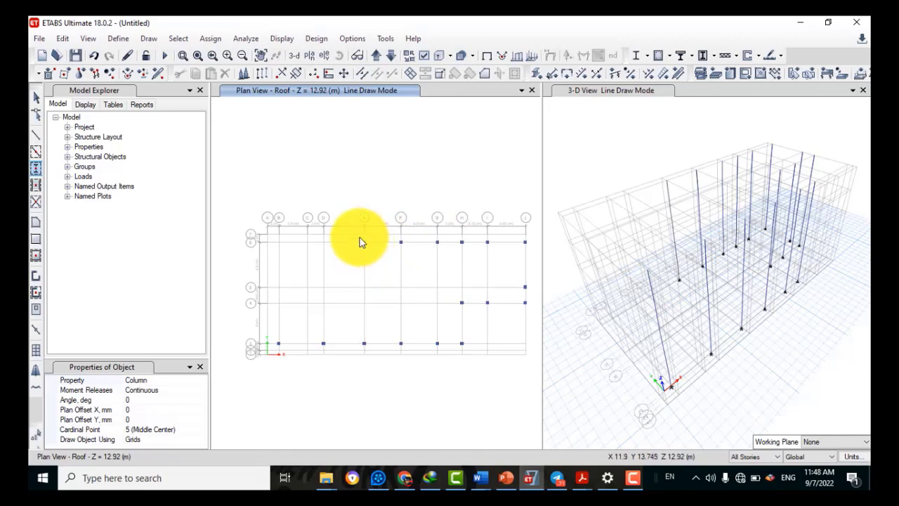
click(324, 243)
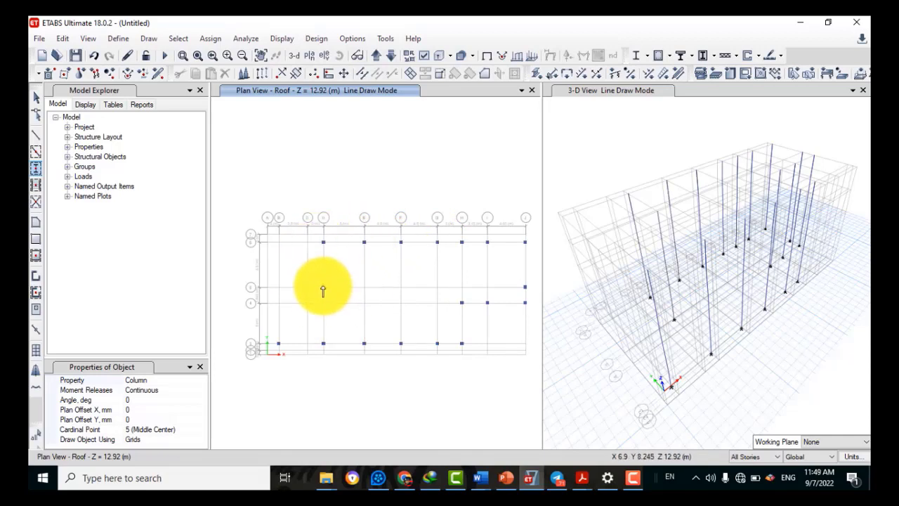
Step: Place columns at grid points D5, D4 and B4
click(323, 286)
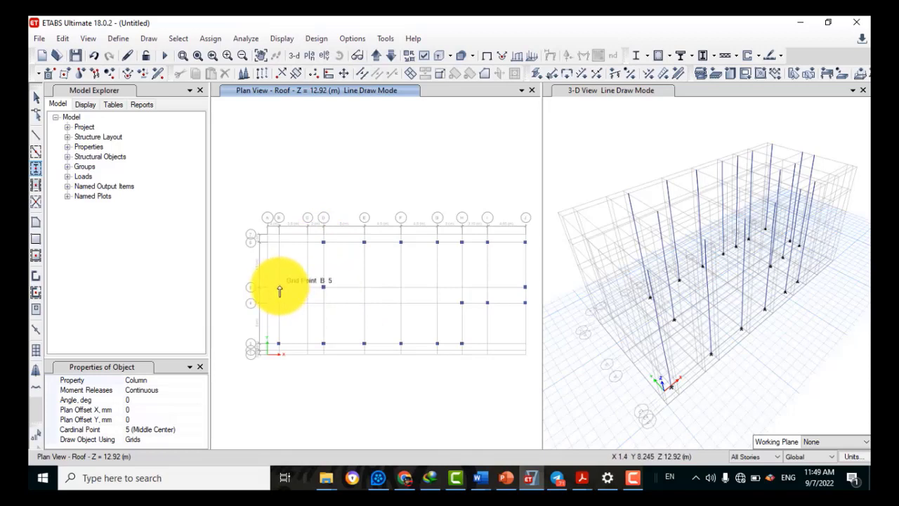
click(323, 302)
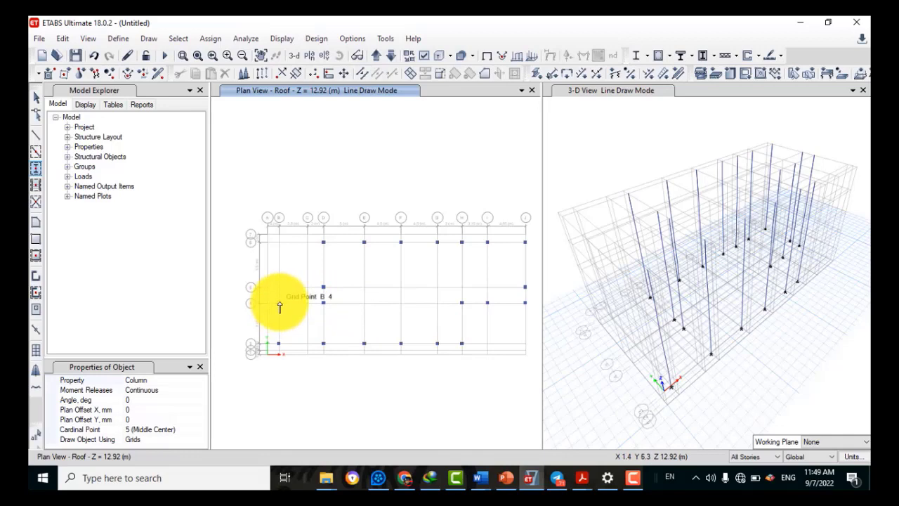
click(278, 304)
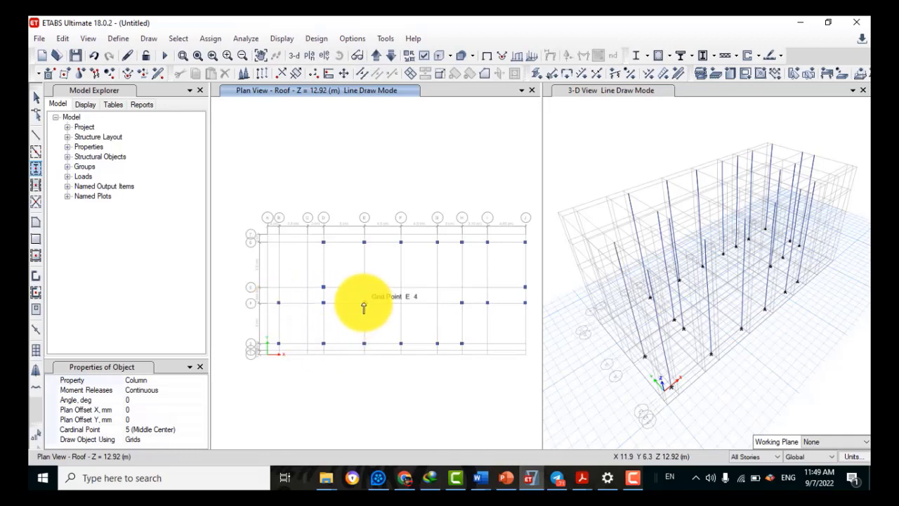
Step: Place the interior columns at grids E, F and G along grid lines 4 and 5
click(401, 303)
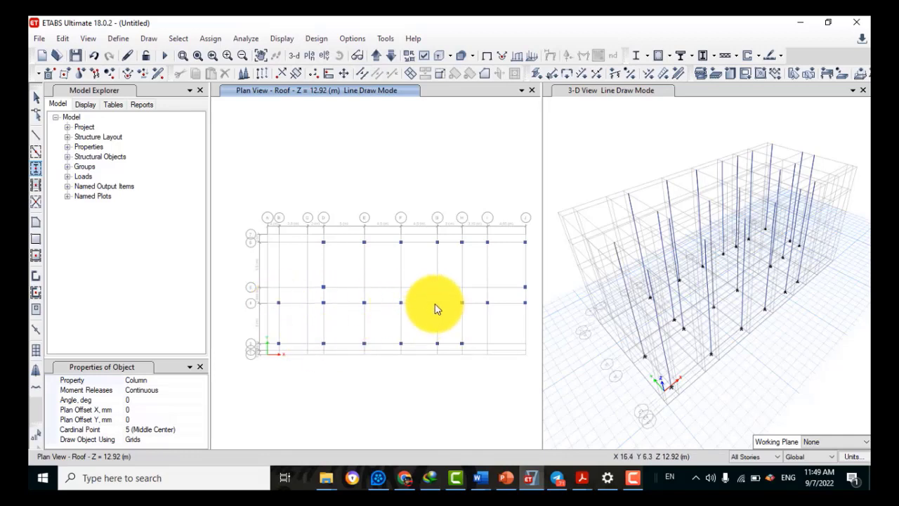
click(364, 287)
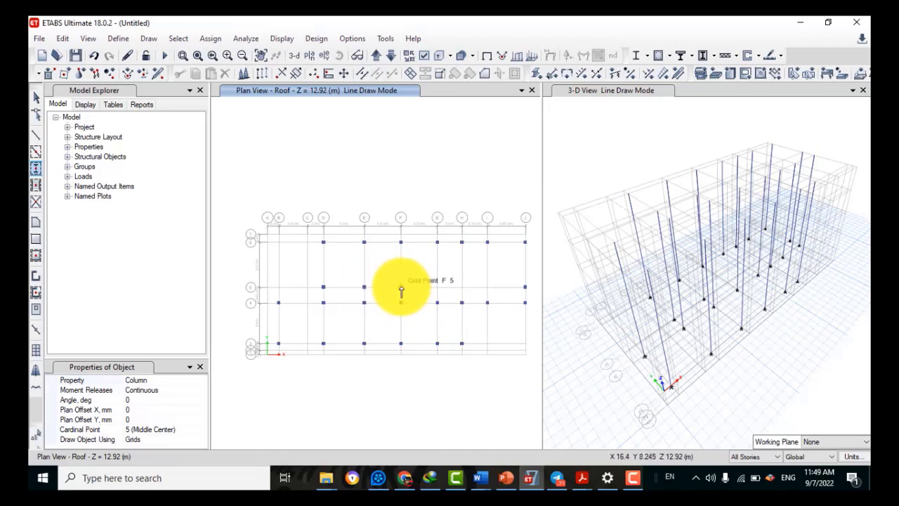
click(401, 287)
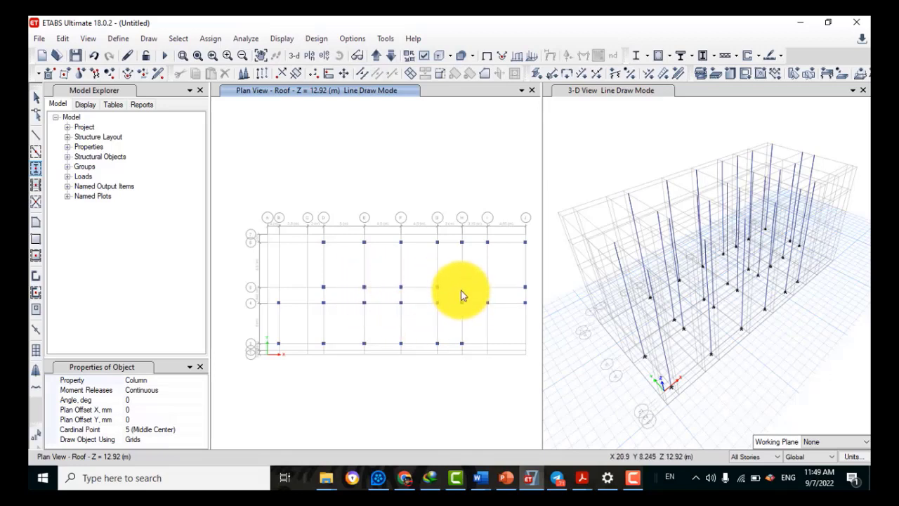